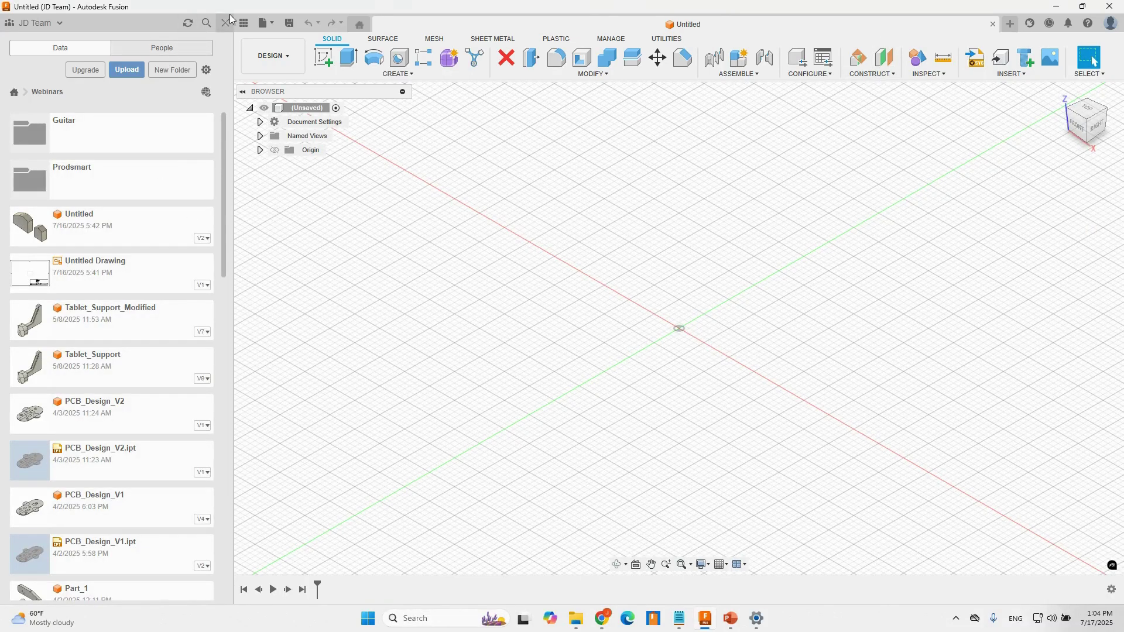
- Open the home page and look through the list of recent files
left_click(15, 93)
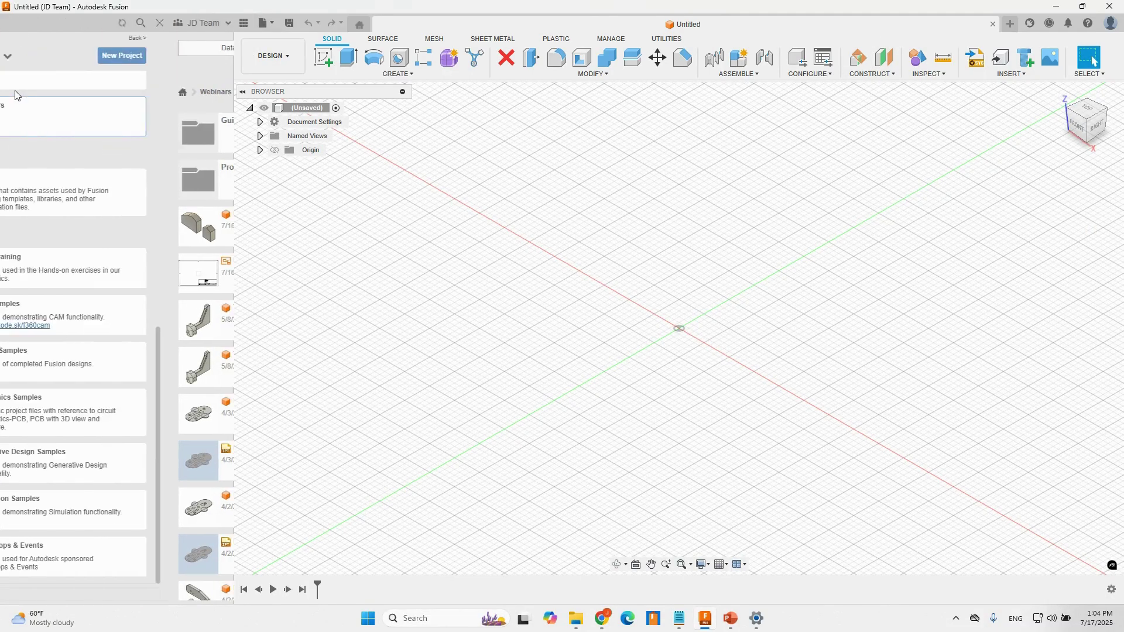
left_click(360, 24)
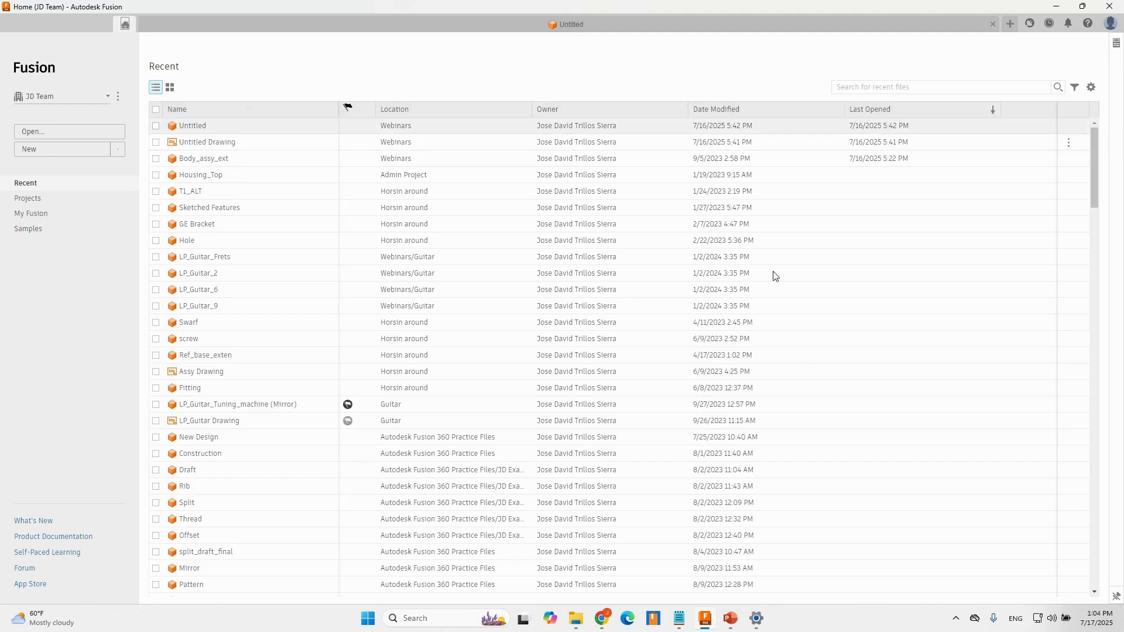
scroll(1013, 200, "down", 1)
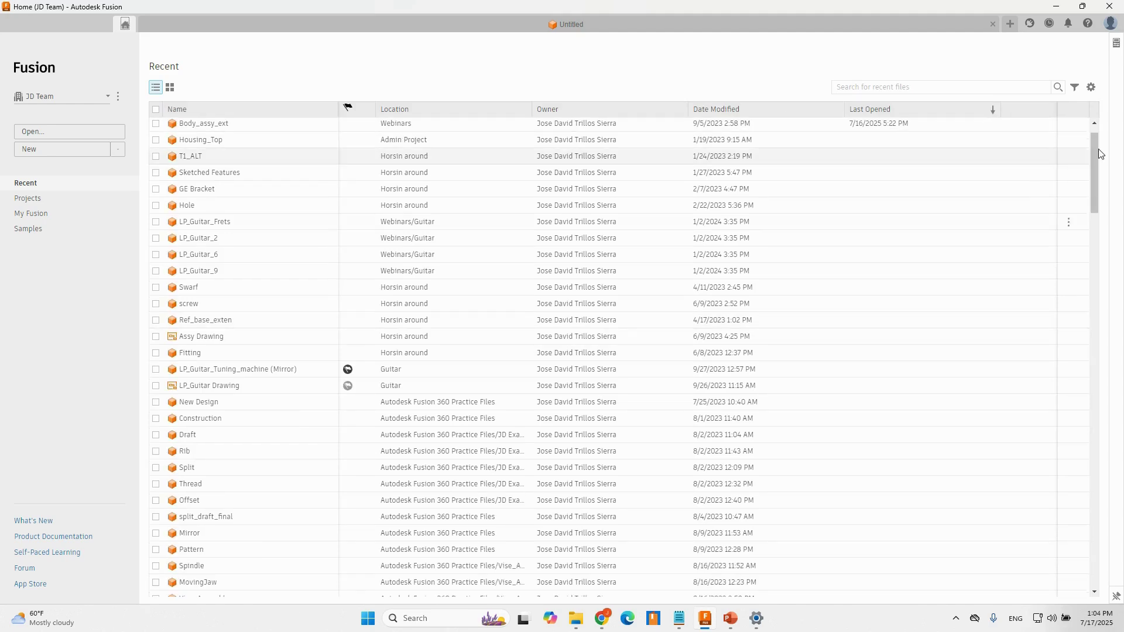
mouse_move(1093, 146)
left_mouse_down()
mouse_move(1079, 247)
mouse_move(1098, 270)
mouse_move(1097, 123)
left_mouse_up()
scroll(1079, 247, "down", 1)
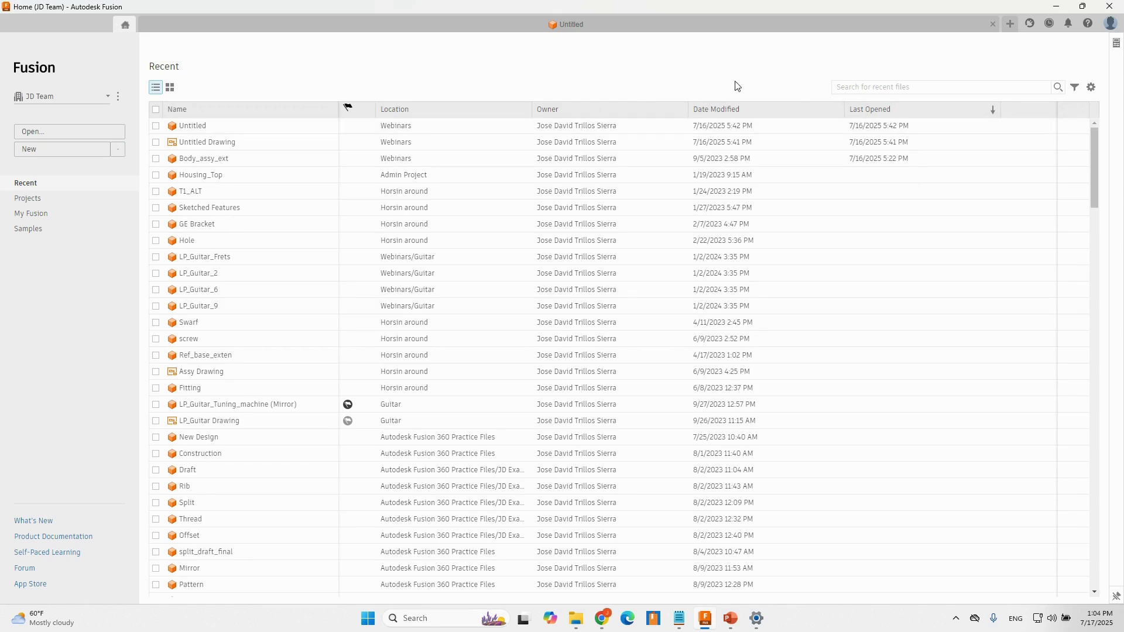
scroll(462, 254, "down", 5)
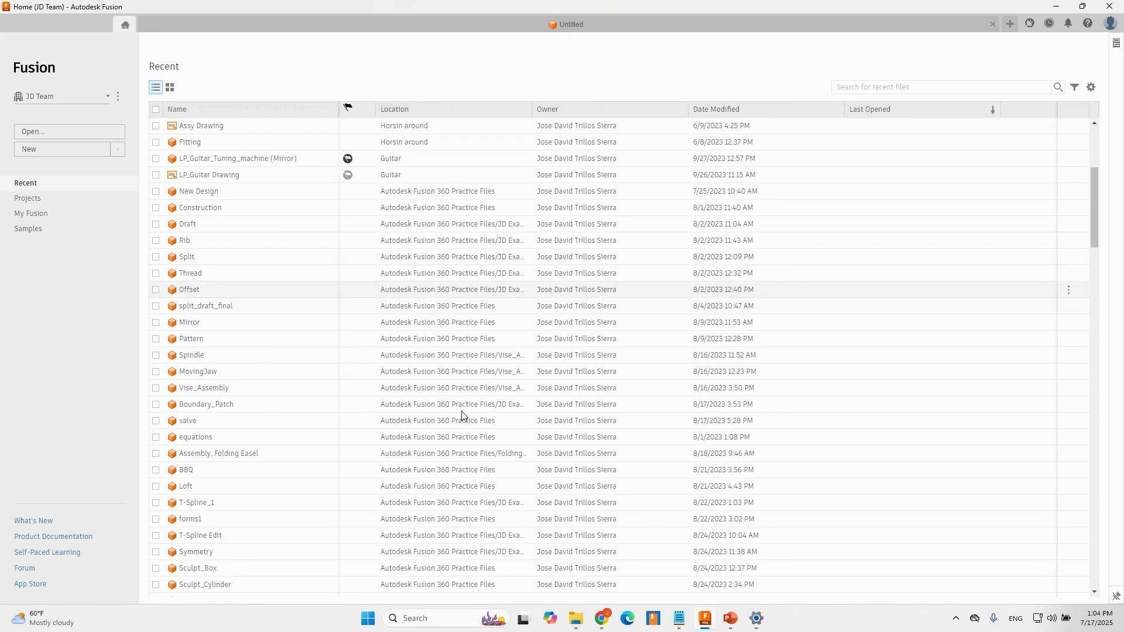
- Hide the Location column in the recent files list and look over the updated list
left_click(1091, 88)
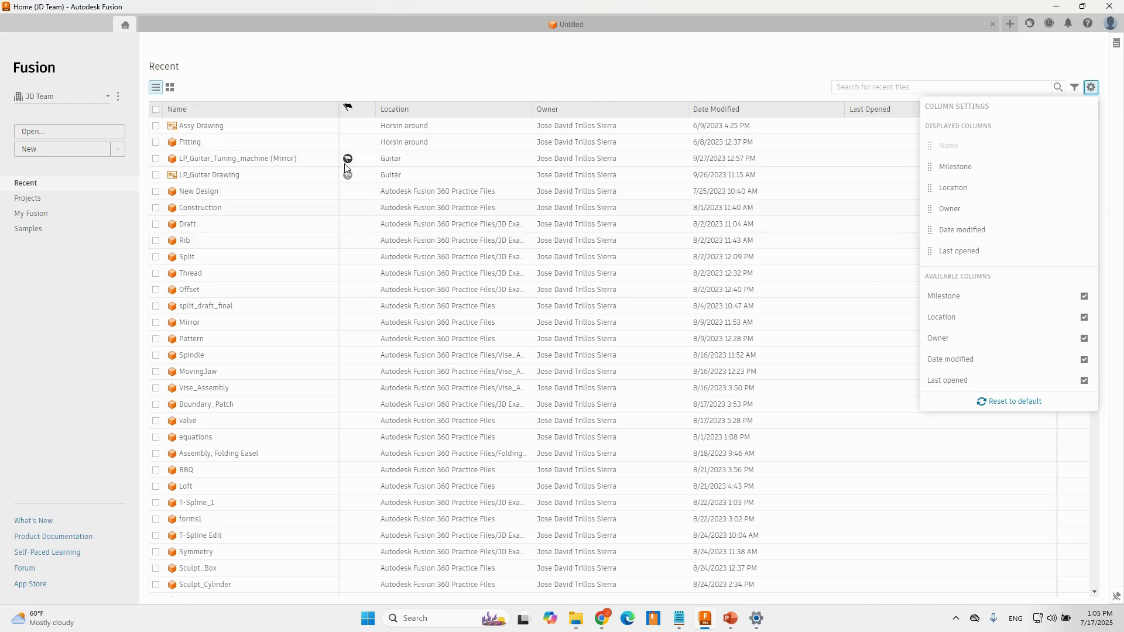
left_click(1084, 317)
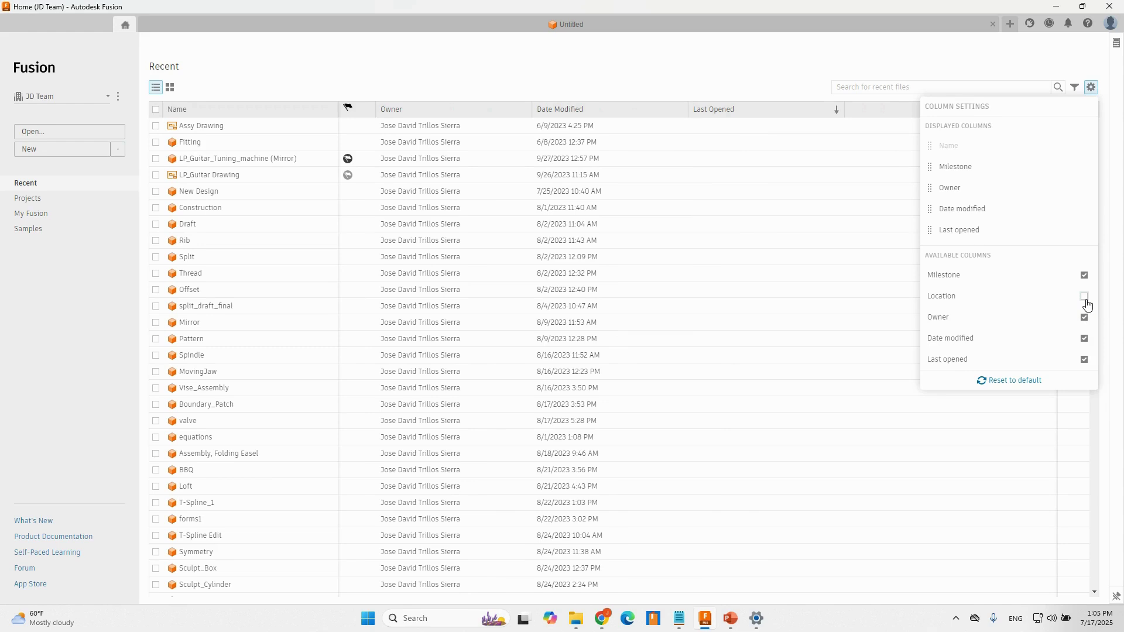
left_click(988, 48)
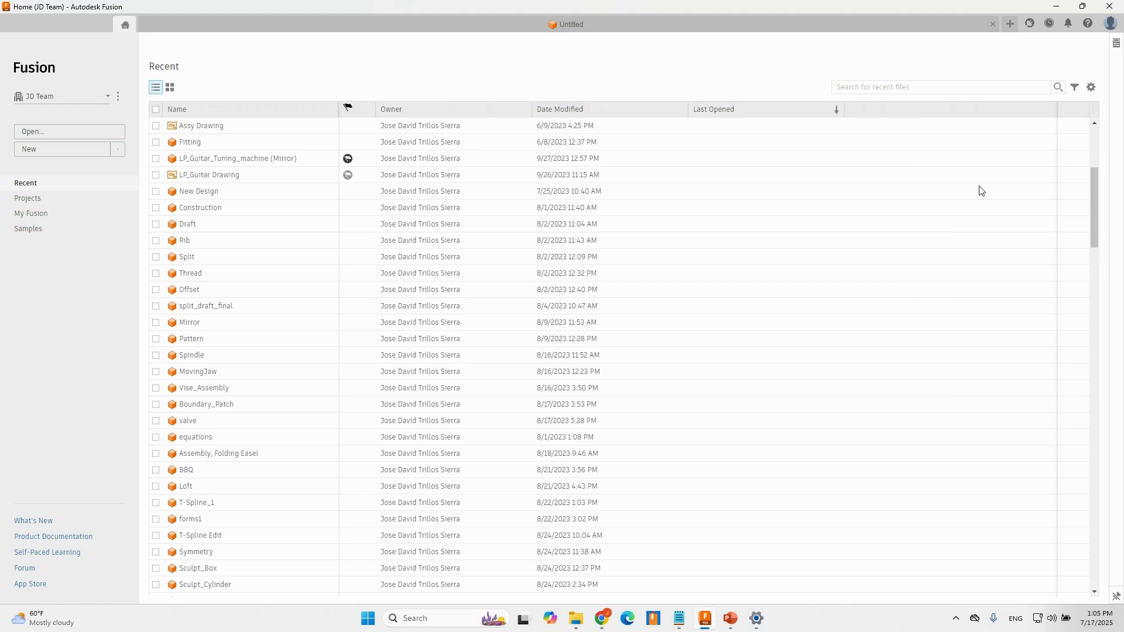
scroll(697, 429, "down", 8)
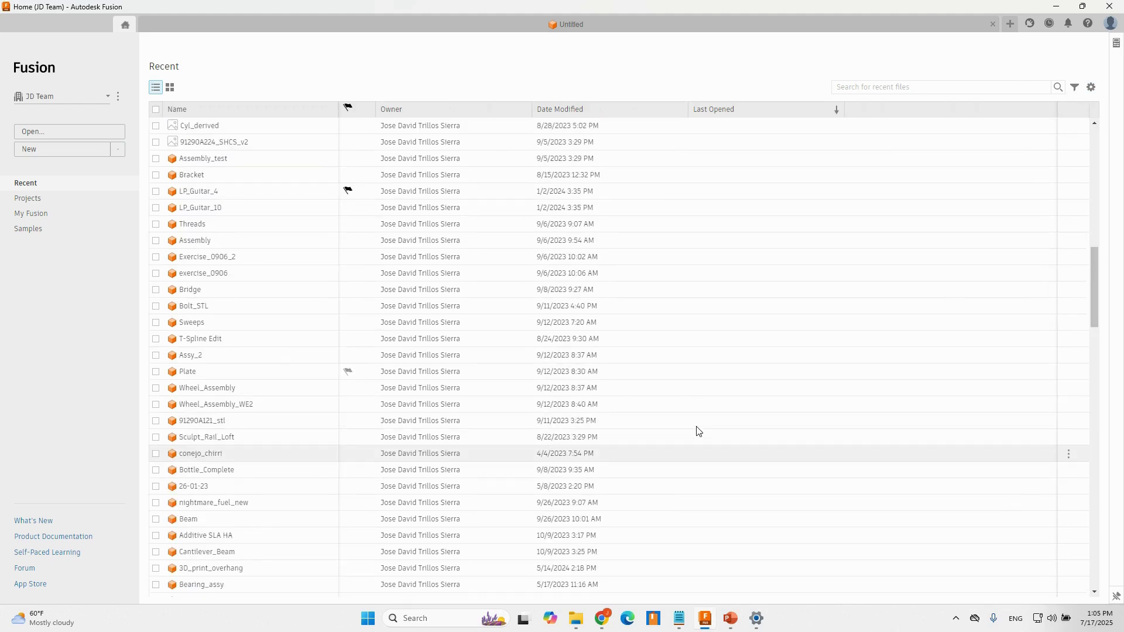
scroll(697, 432, "up", 12)
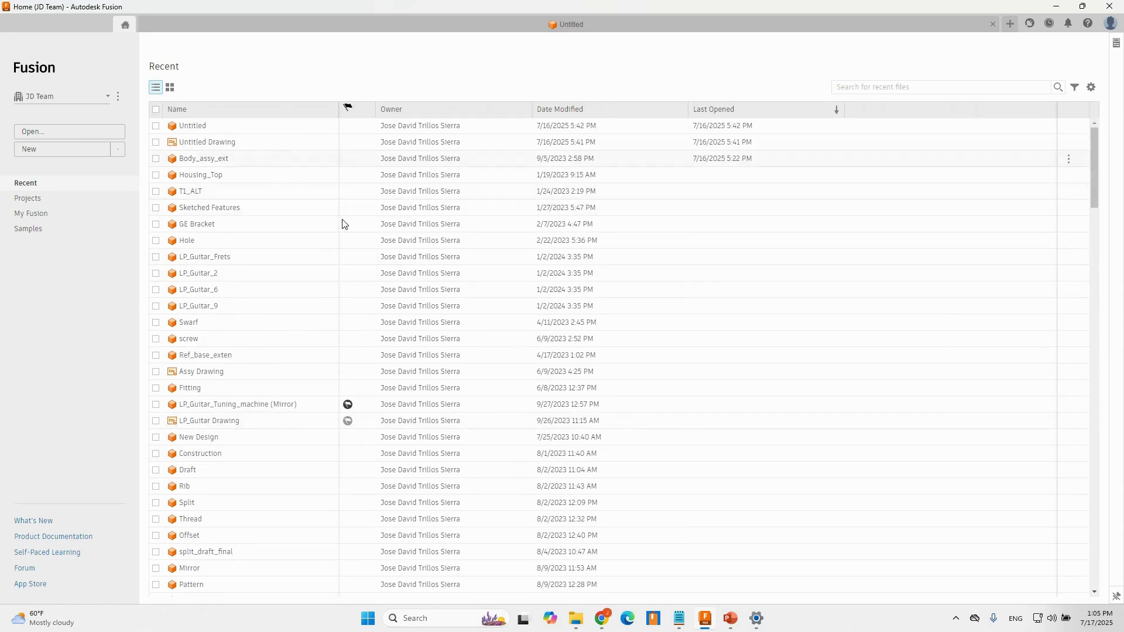
- View the team's projects and the sample collections, and return to the untitled design
left_click(49, 201)
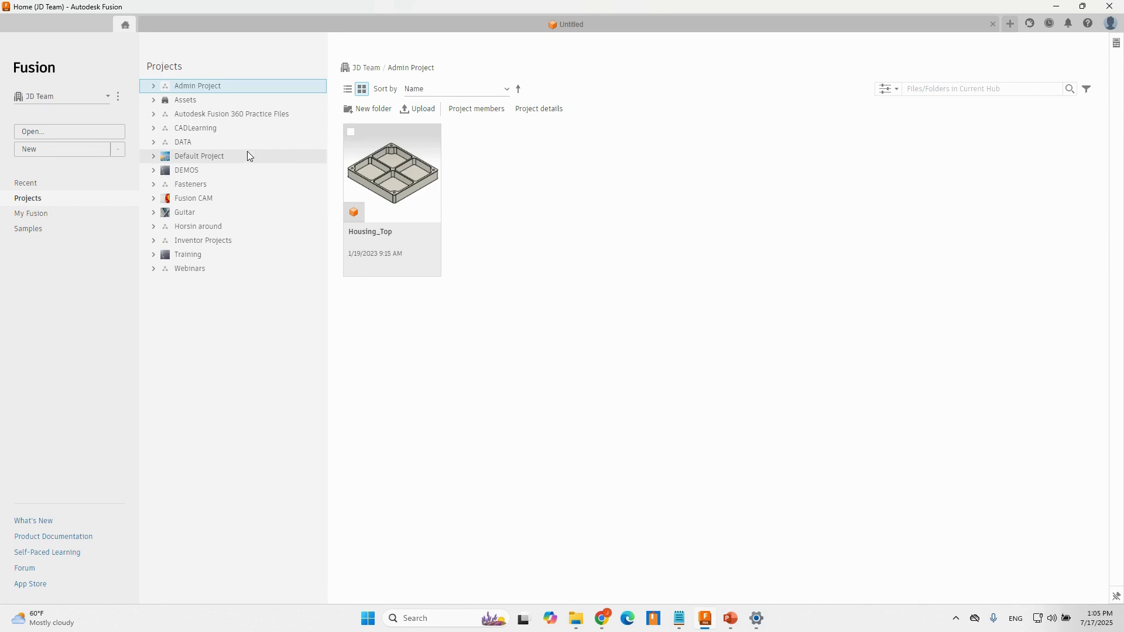
left_click(69, 234)
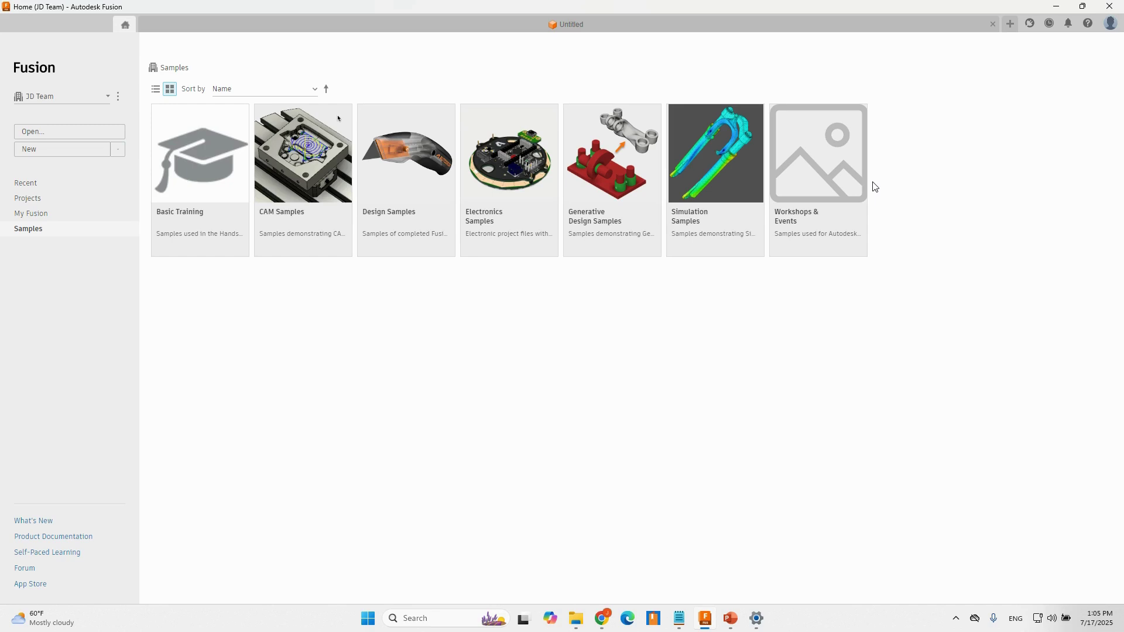
left_click(580, 26)
- Switch to the PowerPoint slide show with the Fusion July 2025 release topics
mouse_move(731, 619)
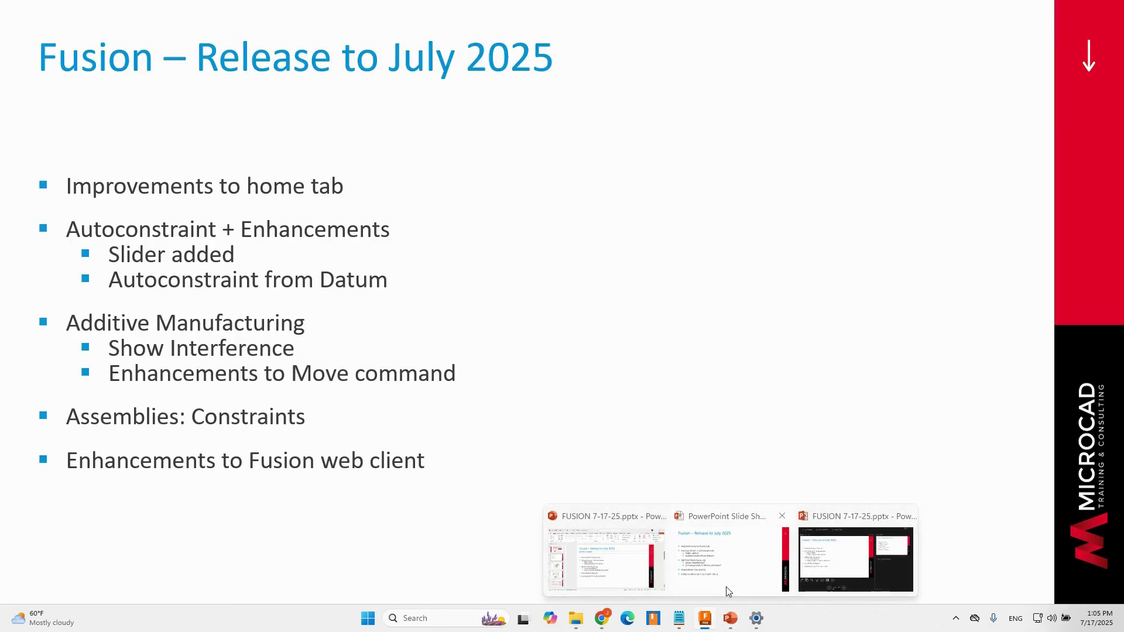
left_click(739, 591)
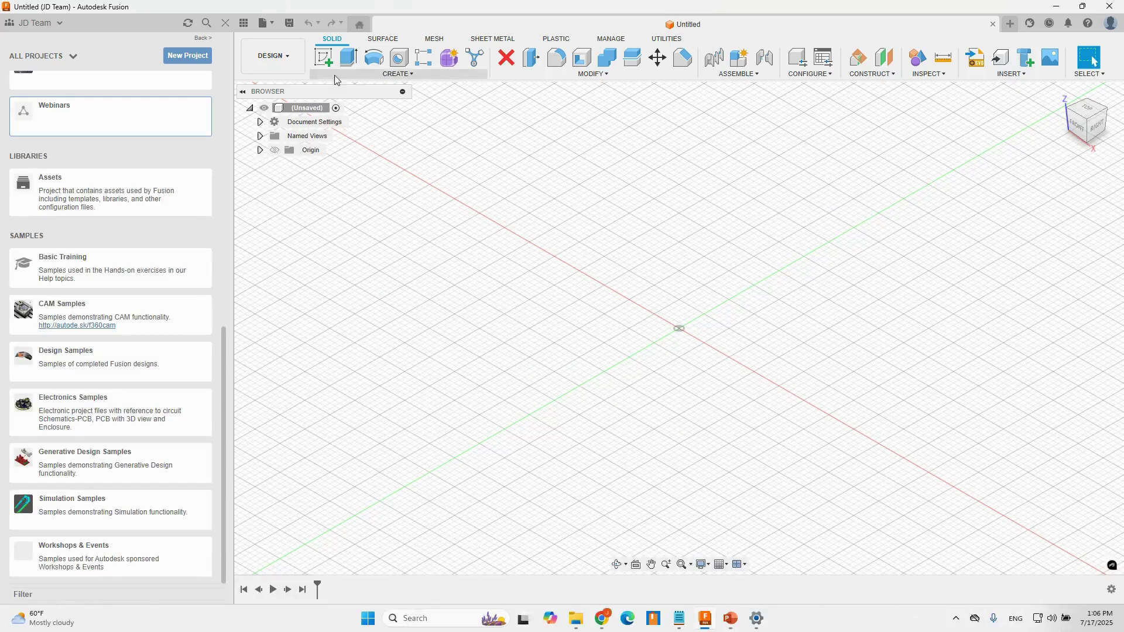
- Start a new sketch on the front XZ origin plane and hide the project data area
left_click(324, 57)
left_click(711, 309)
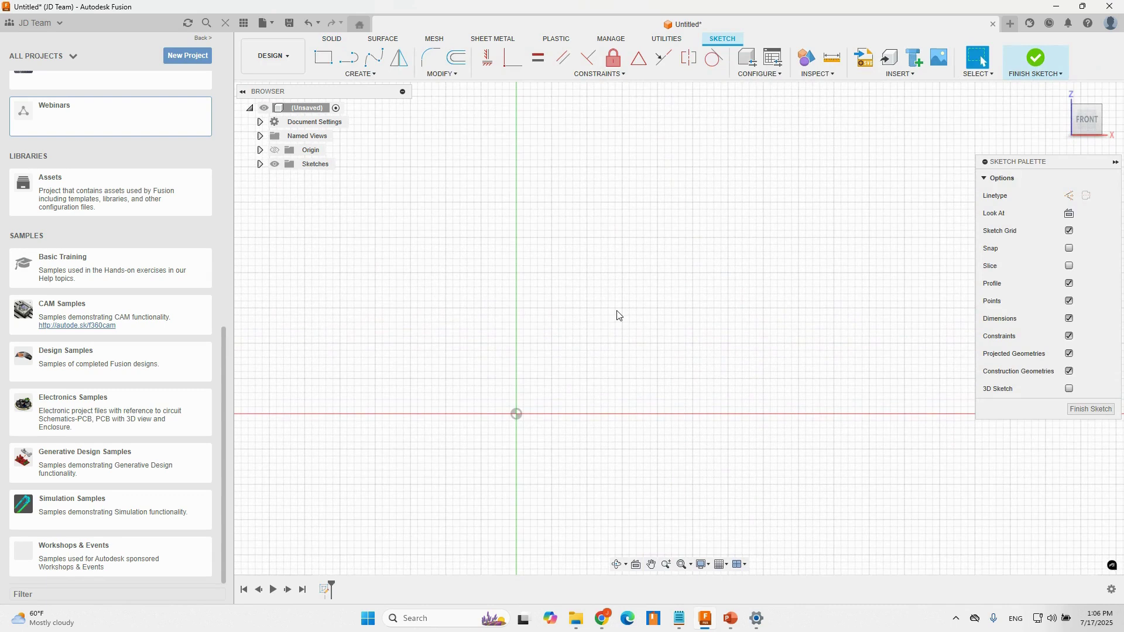
left_click(225, 22)
middle_click_drag(634, 382, 524, 375)
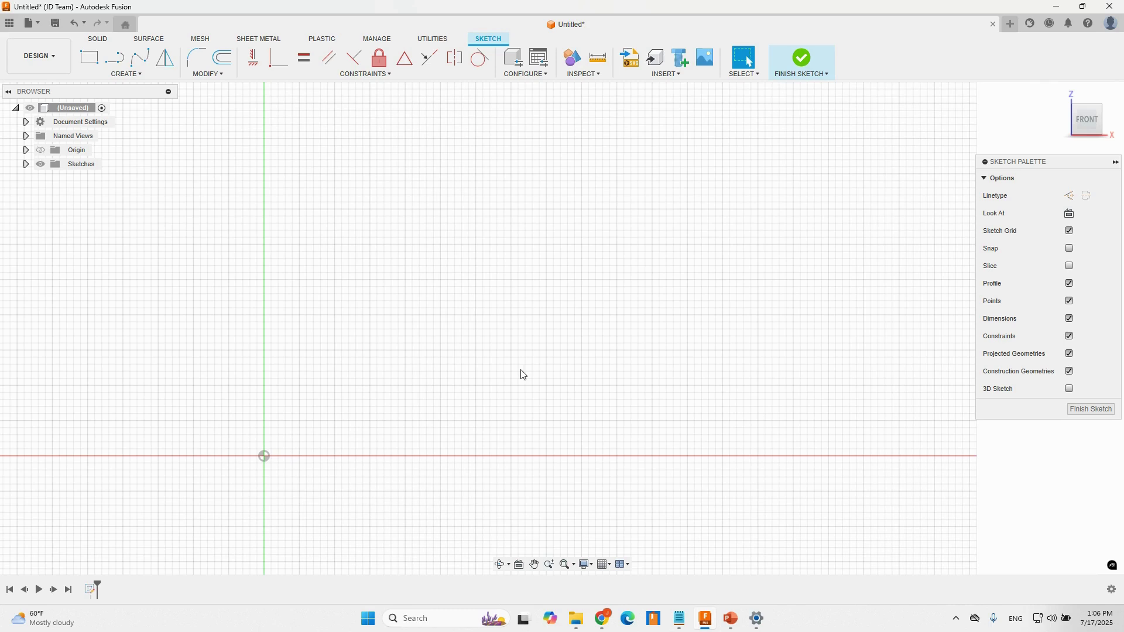
scroll(507, 375, "down", 1)
middle_click_drag(508, 375, 534, 383)
scroll(609, 400, "up", 1)
scroll(609, 402, "down", 2)
middle_click_drag(607, 404, 609, 454)
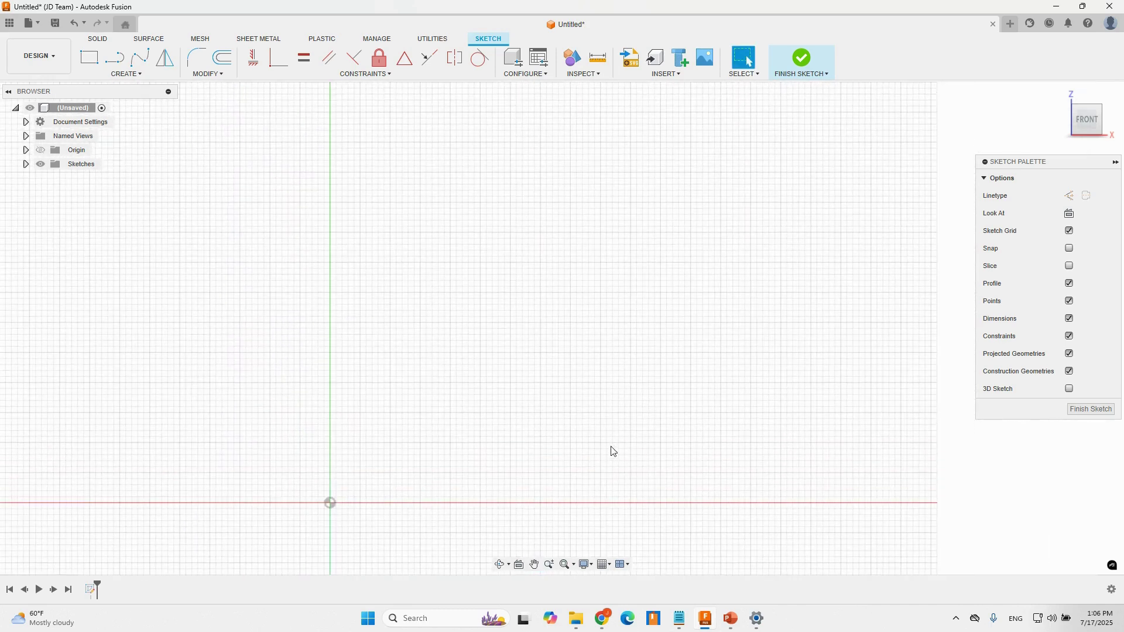
- Draw a center rectangle about 5.73 in wide and 3.0 in high, centred on the sketch origin
left_click(115, 57)
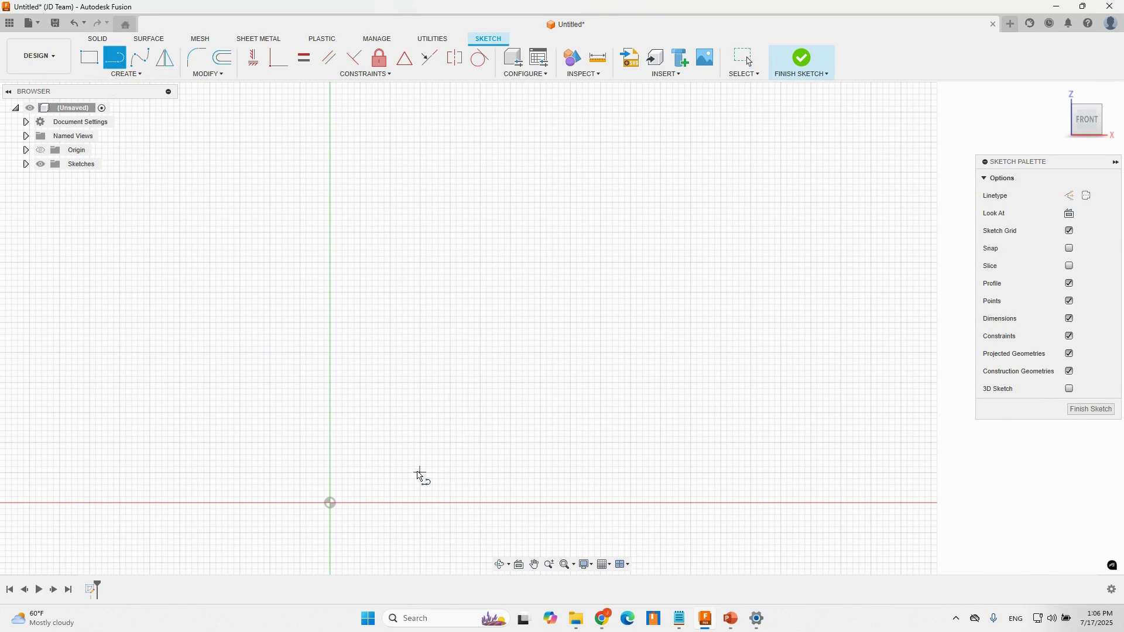
mouse_move(326, 331)
middle_mouse_down()
mouse_move(448, 263)
mouse_move(455, 236)
middle_mouse_up()
left_click(126, 73)
mouse_move(138, 100)
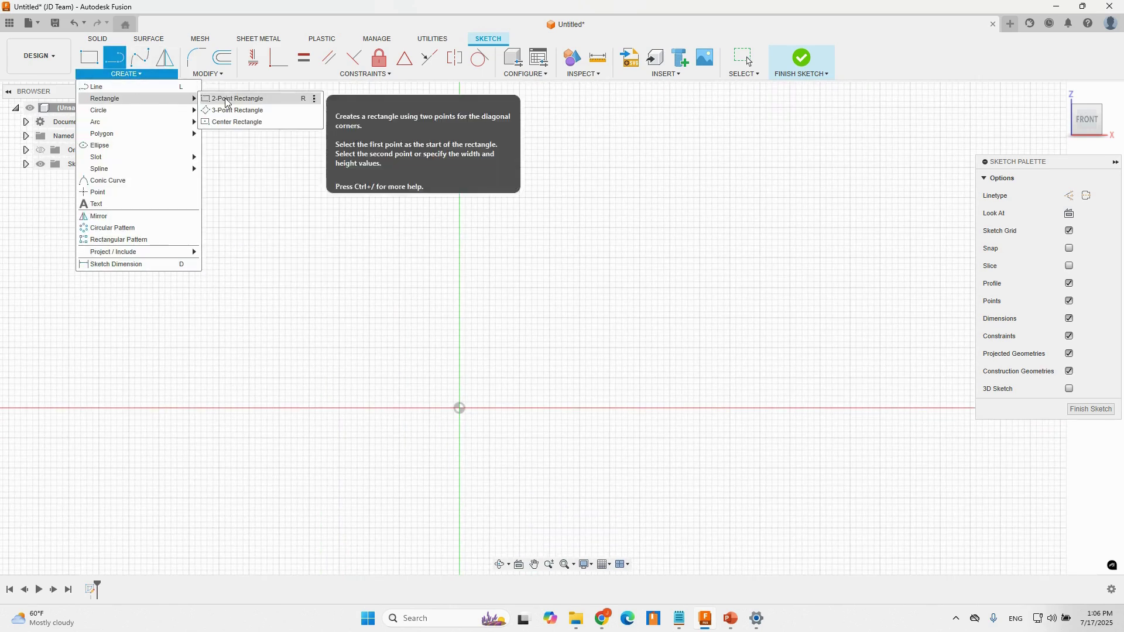
left_click(237, 123)
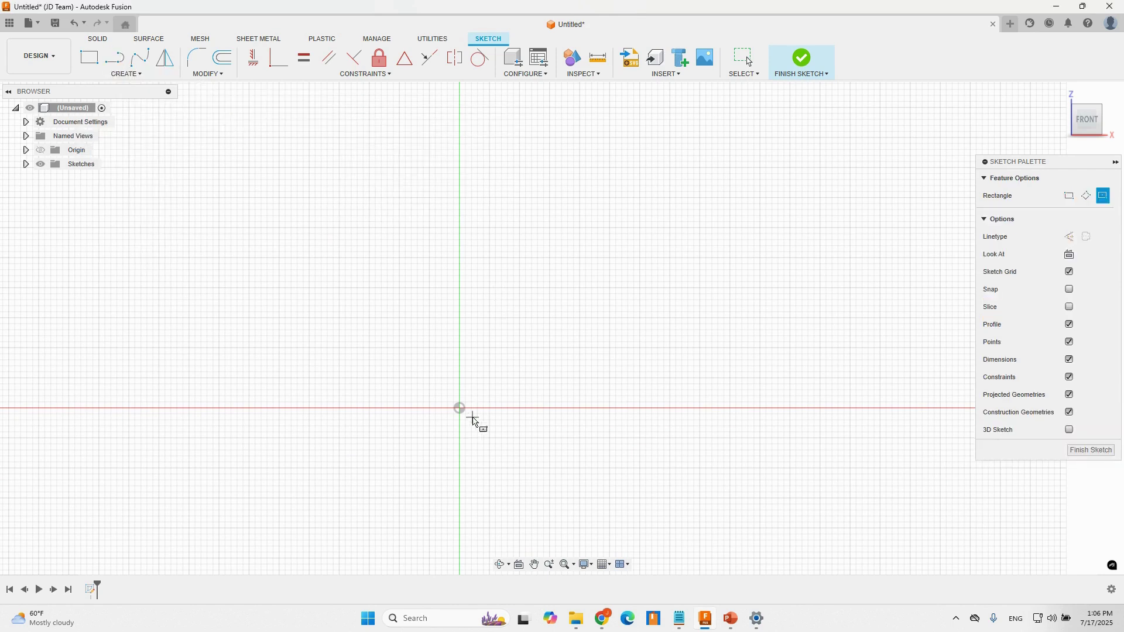
left_click(460, 408)
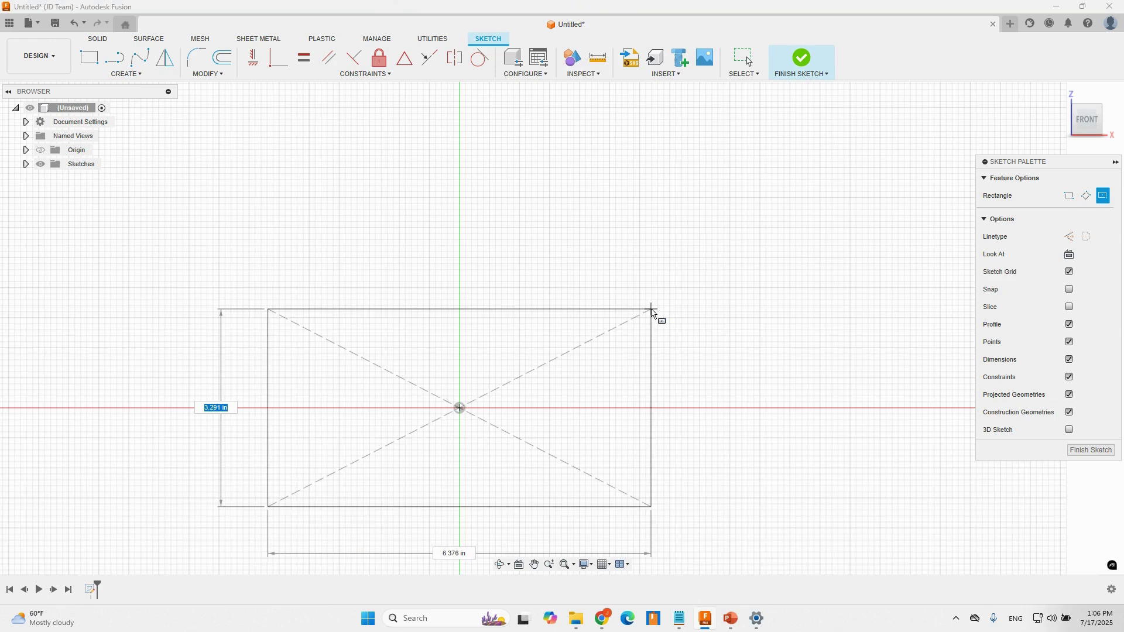
middle_click_drag(648, 311, 724, 289)
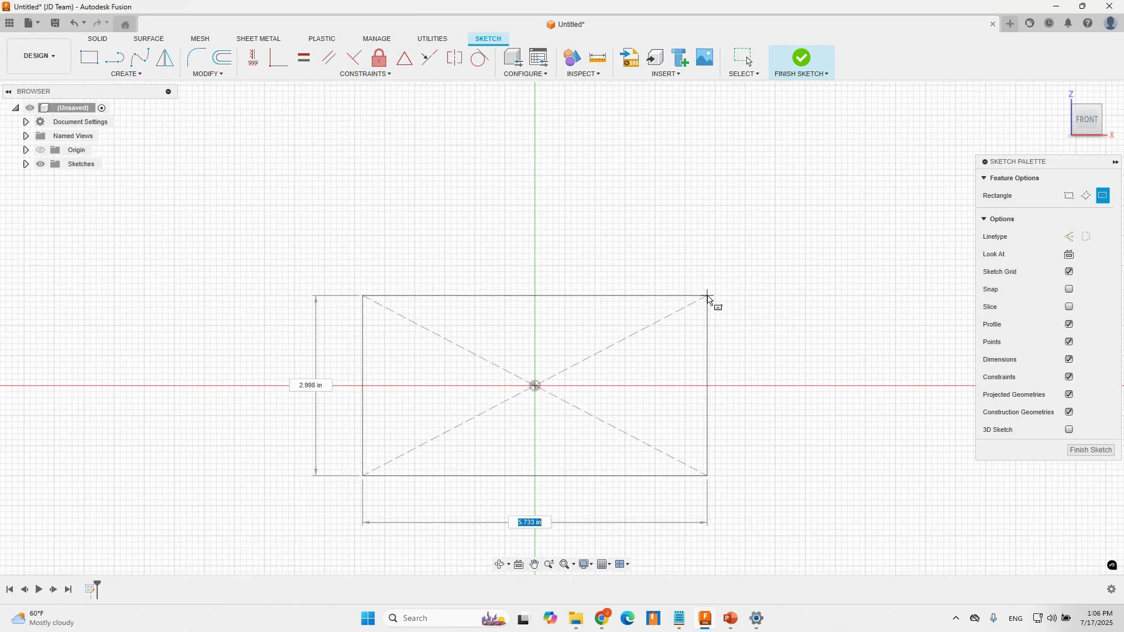
left_click(709, 298)
key("Escape")
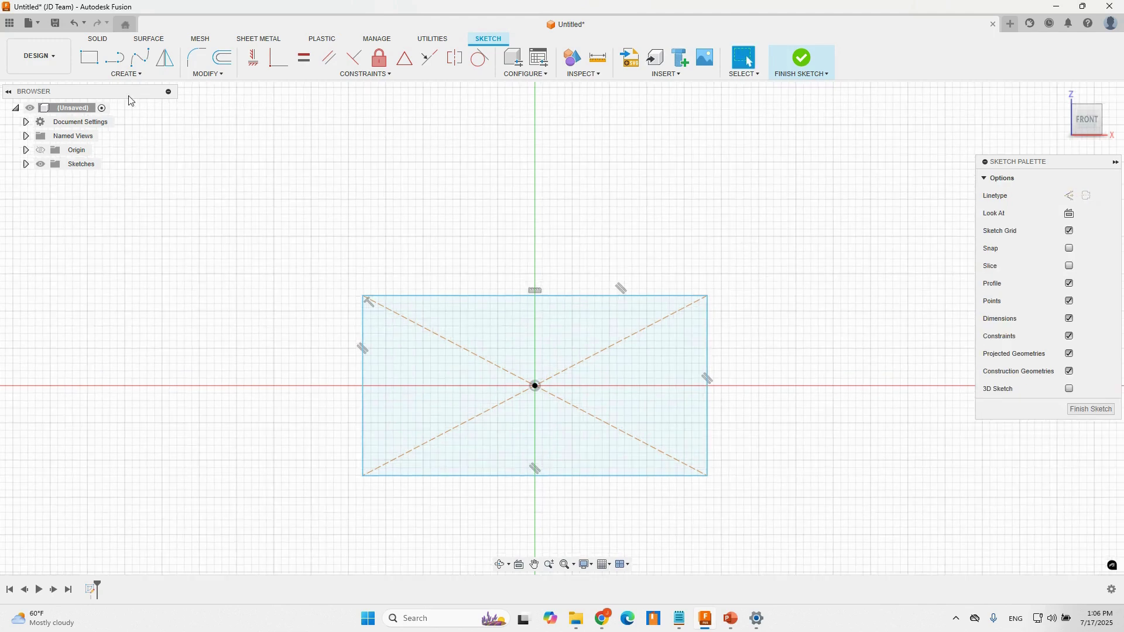
- Draw a semicircular center-point arc outside the rectangle's left edge, centred on its midpoint and ending at both left corners
left_click(129, 75)
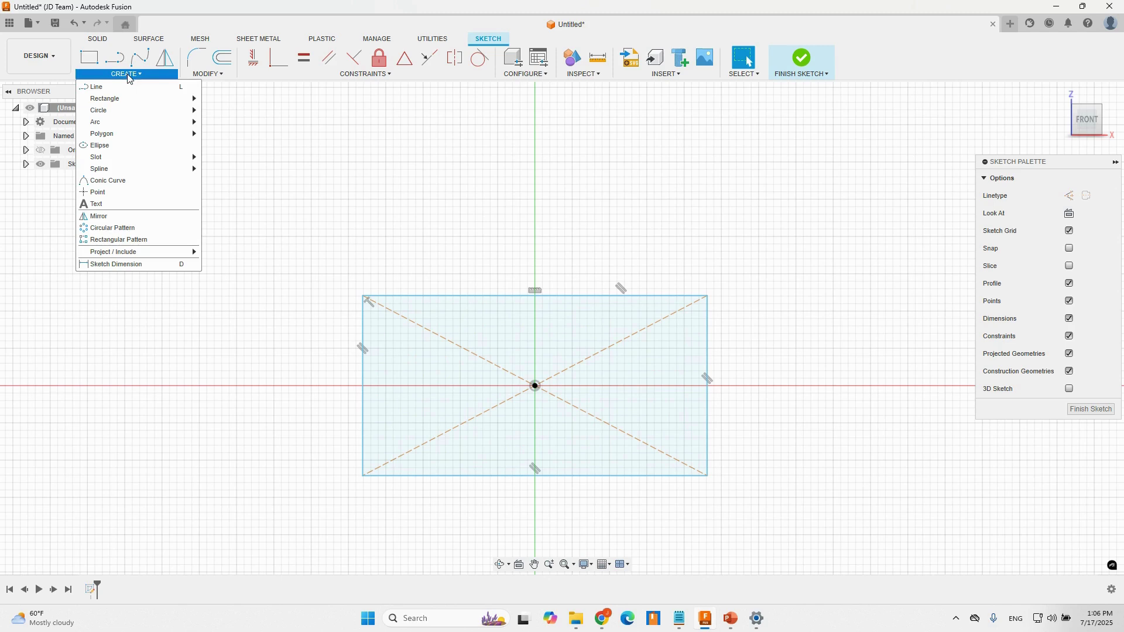
mouse_move(133, 122)
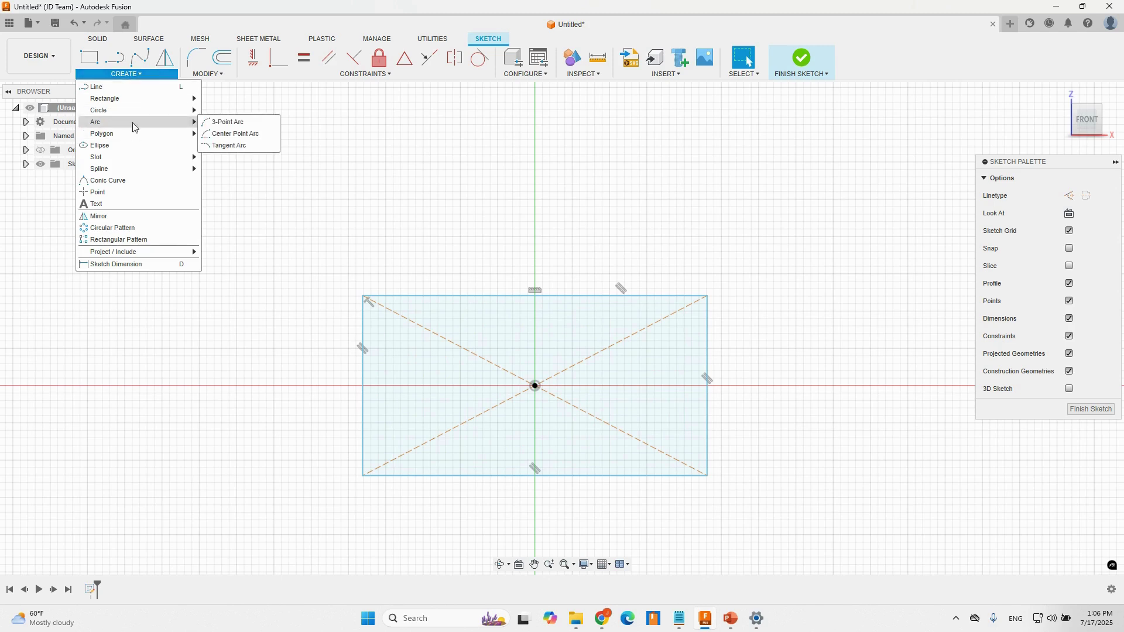
left_click(239, 134)
left_click(364, 387)
left_click(363, 297)
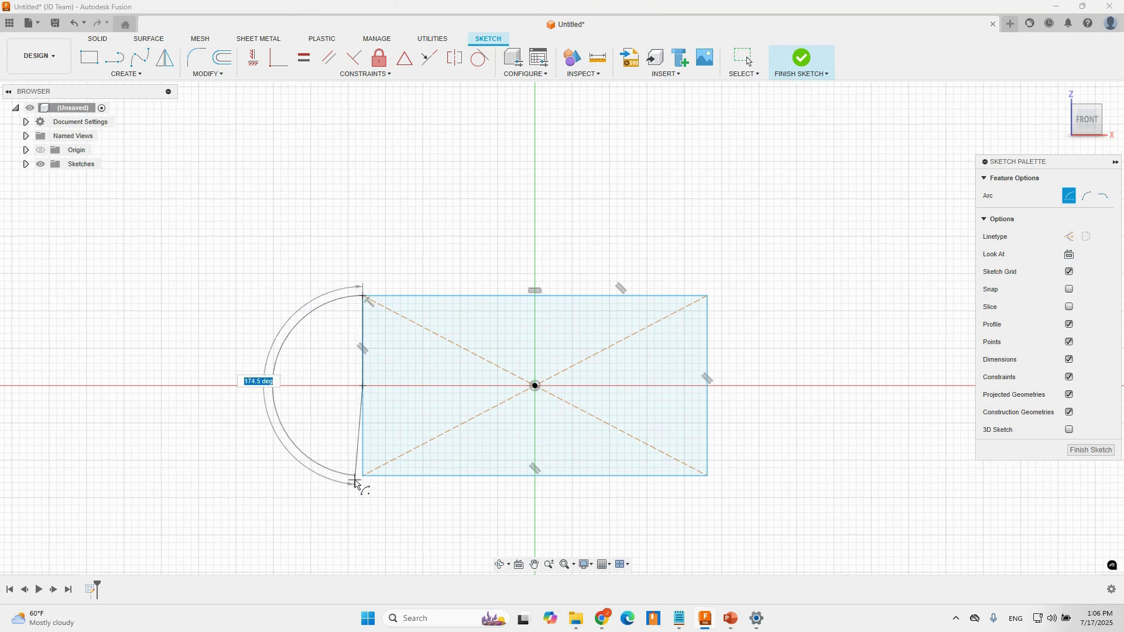
left_click(364, 475)
key("Escape")
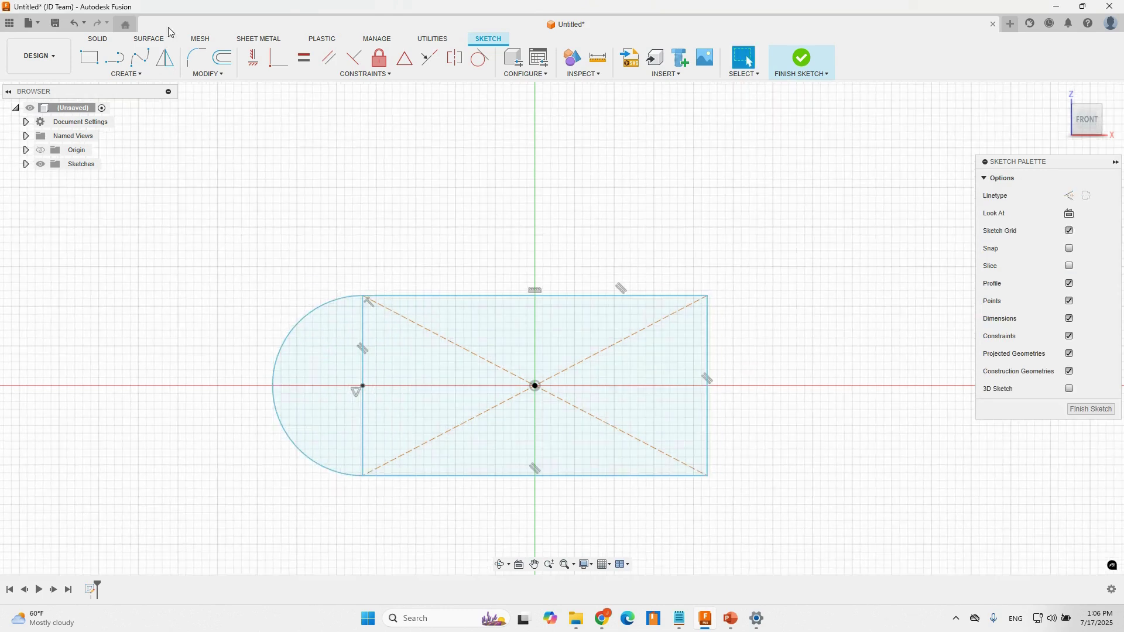
- Draw a center-diameter circle about 3.0 in across at the right edge's midpoint, passing through the rectangle's upper right corner
left_click(115, 56)
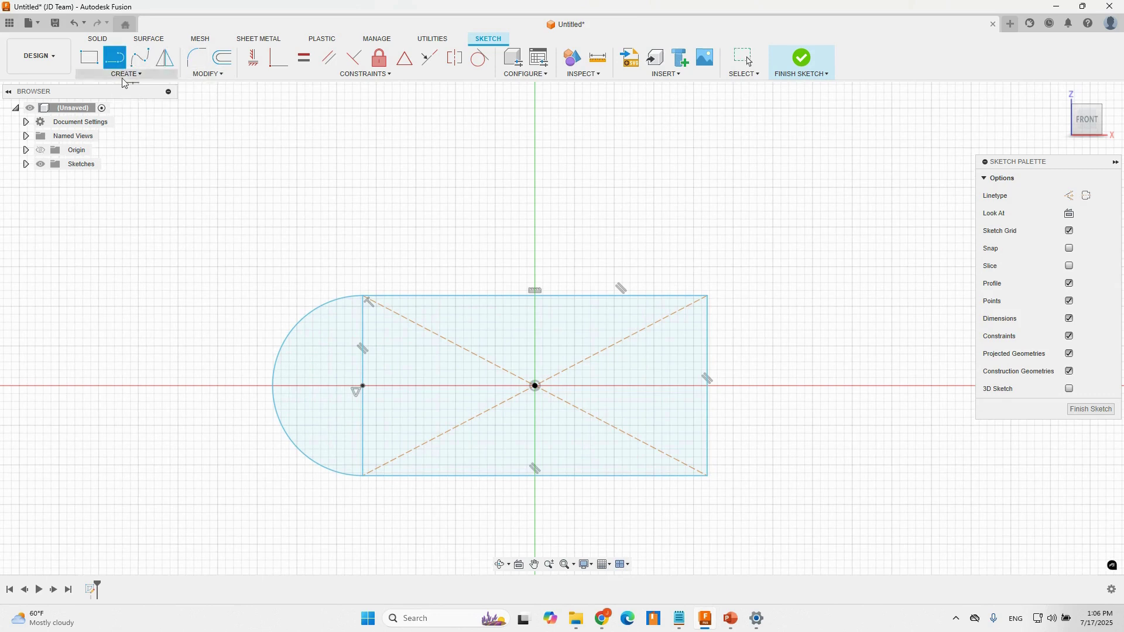
left_click(124, 76)
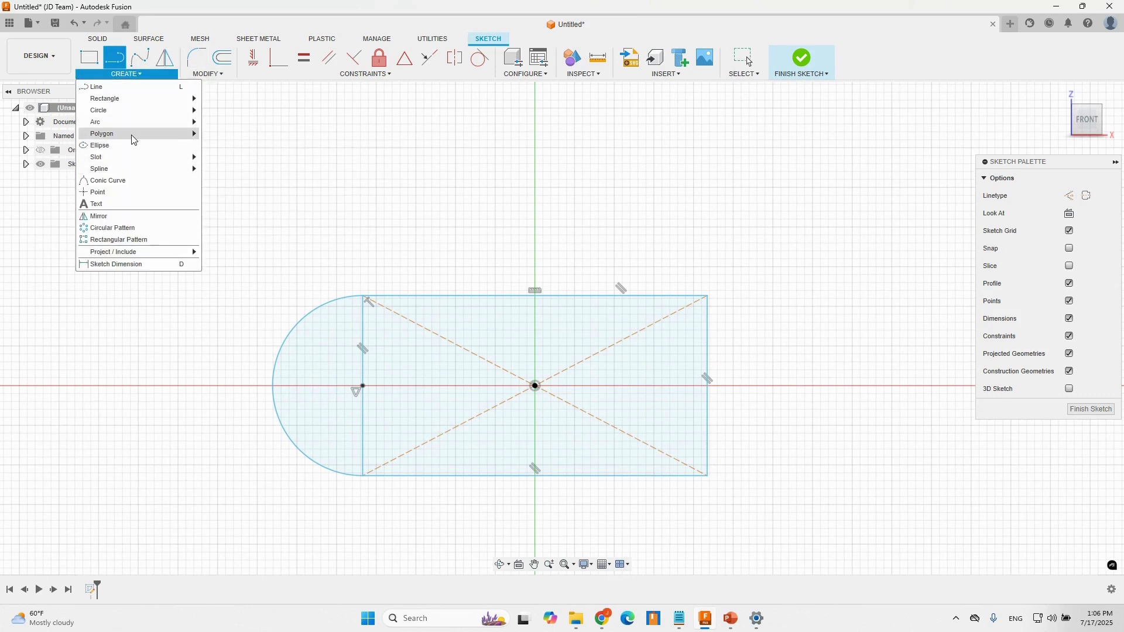
mouse_move(140, 116)
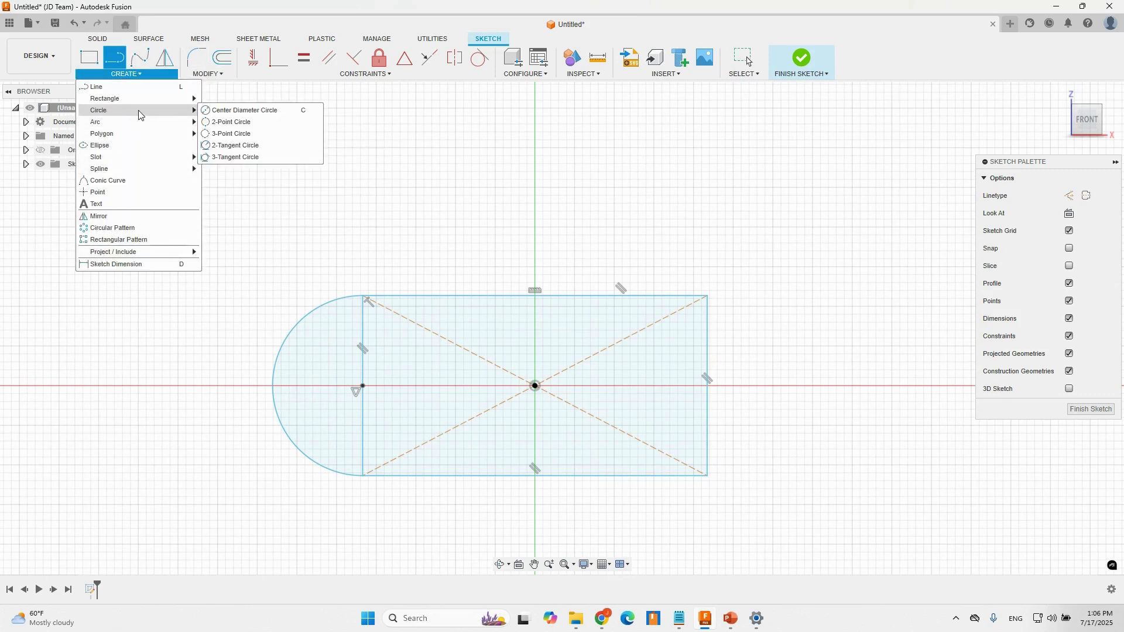
left_click(243, 110)
left_click(708, 387)
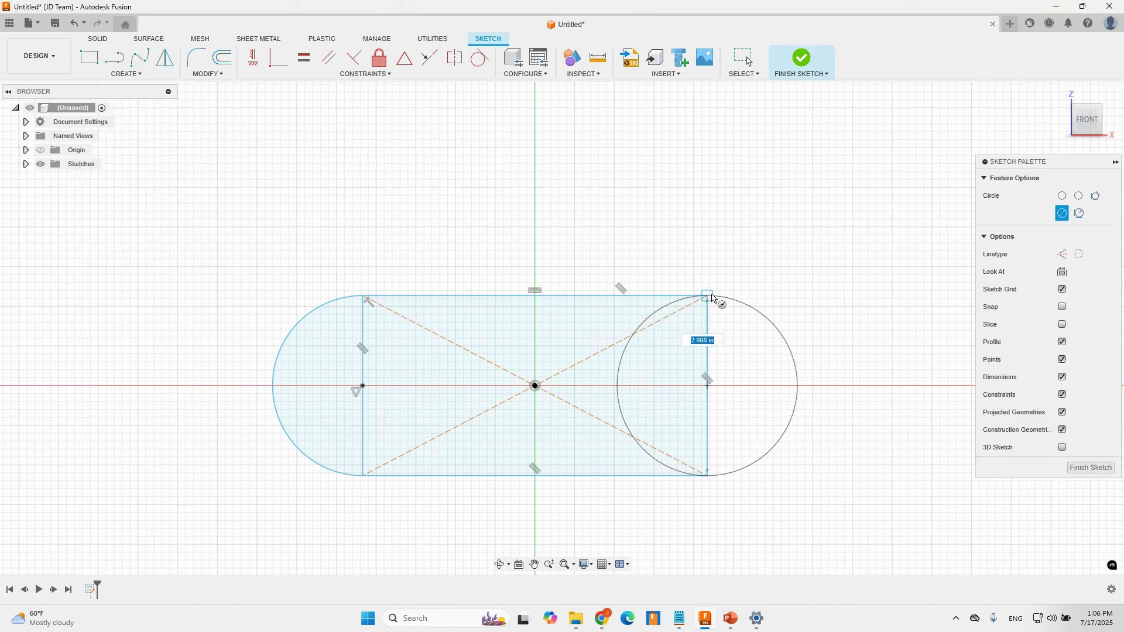
left_click(708, 296)
key("Escape")
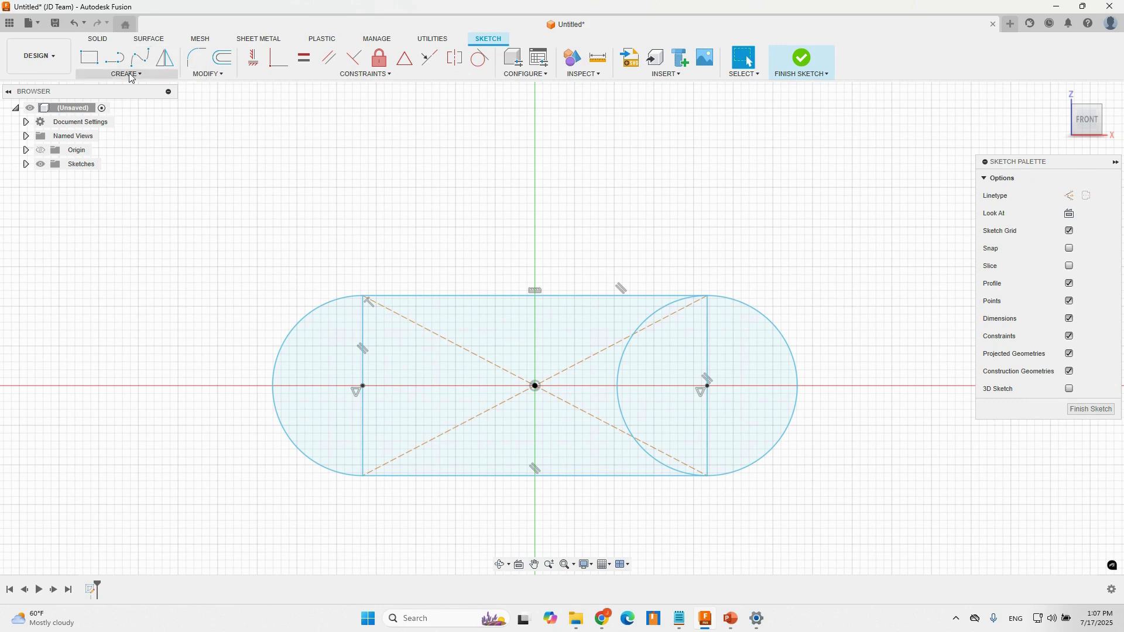
- Trim both vertical rectangle edges and the circle's inner arc segments to leave a slot-shaped outline
left_click(208, 74)
left_click(223, 149)
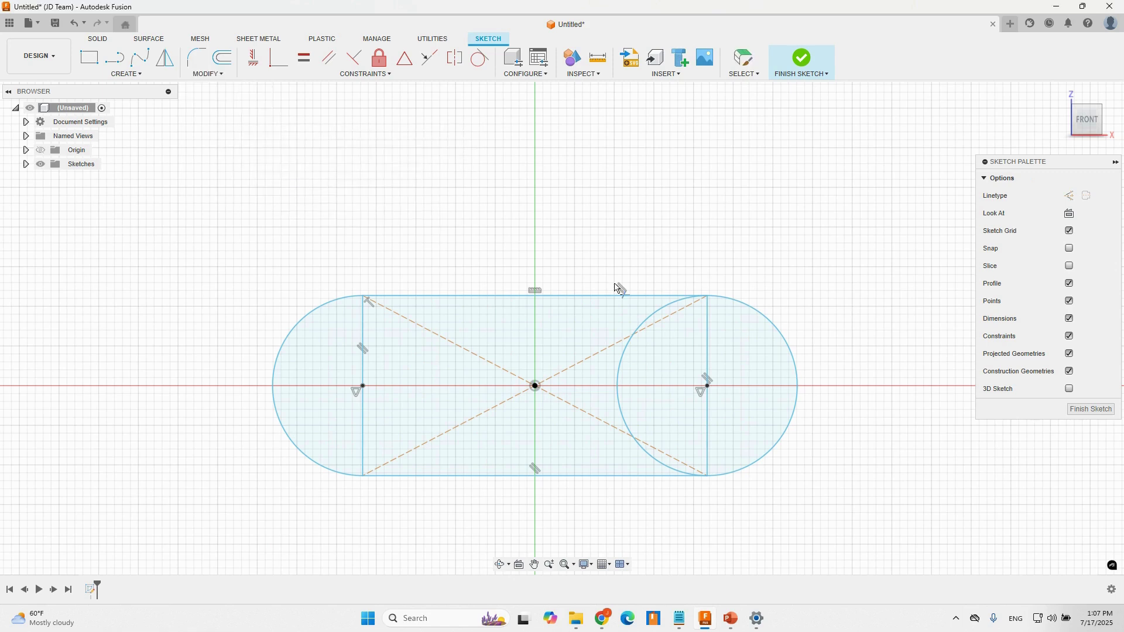
left_click(708, 366)
left_click(623, 357)
left_click(363, 333)
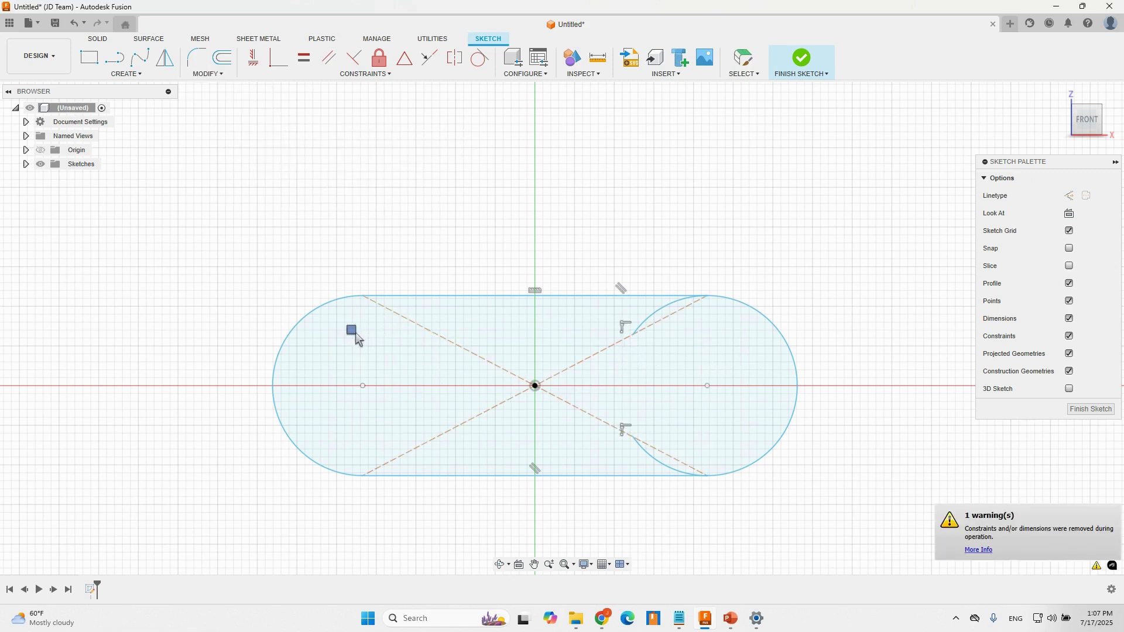
left_click(657, 314)
left_click(651, 458)
key("Escape")
- Offset the slot outline inward by about 0.25 in as a closed chain and delete its offset dimension
left_click(223, 57)
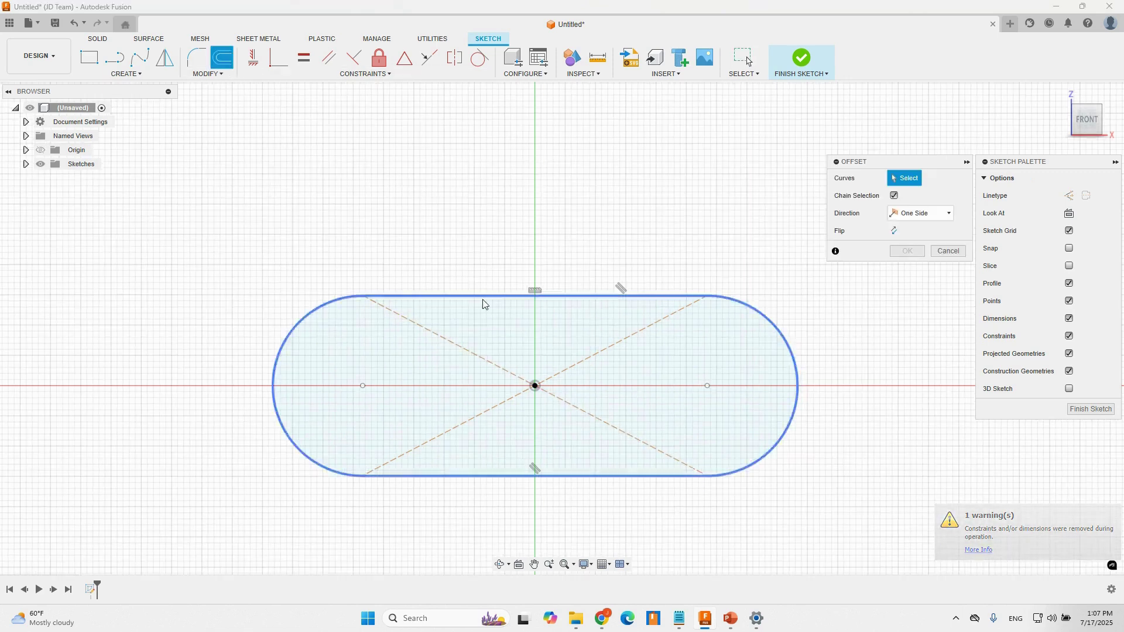
left_click(478, 296)
left_click_drag(478, 305, 478, 321)
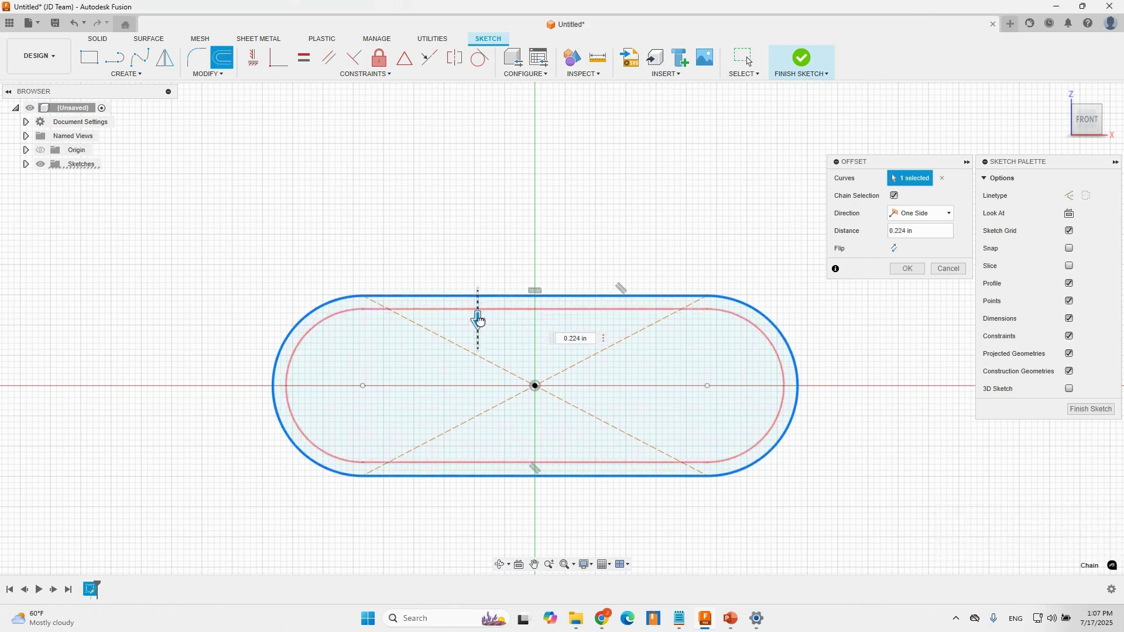
left_click(907, 268)
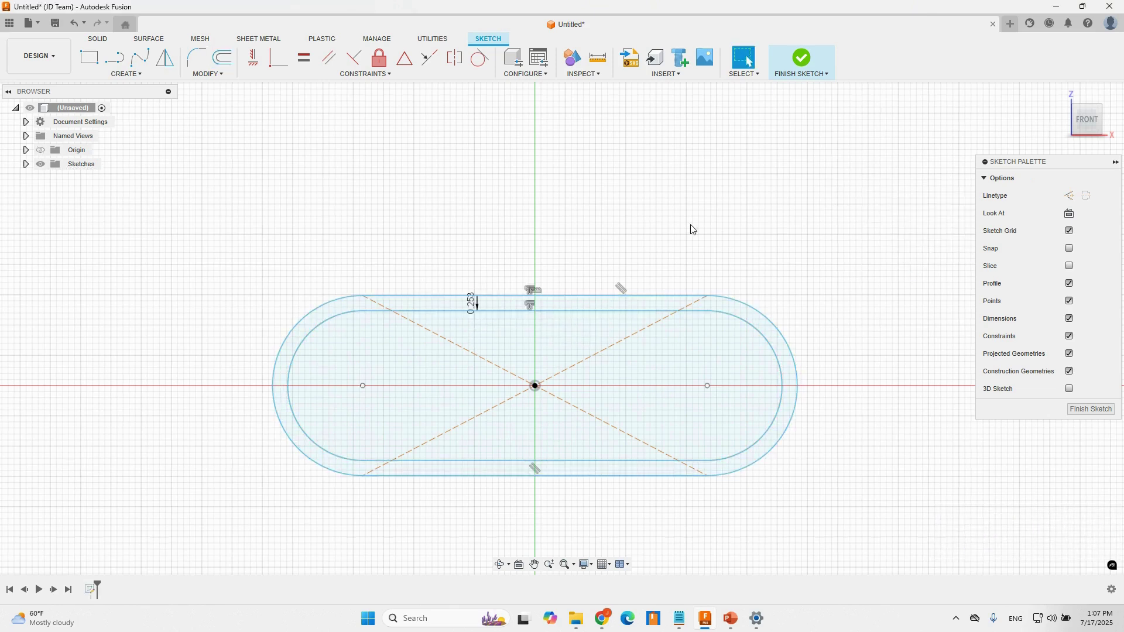
left_click(538, 302)
key("Delete")
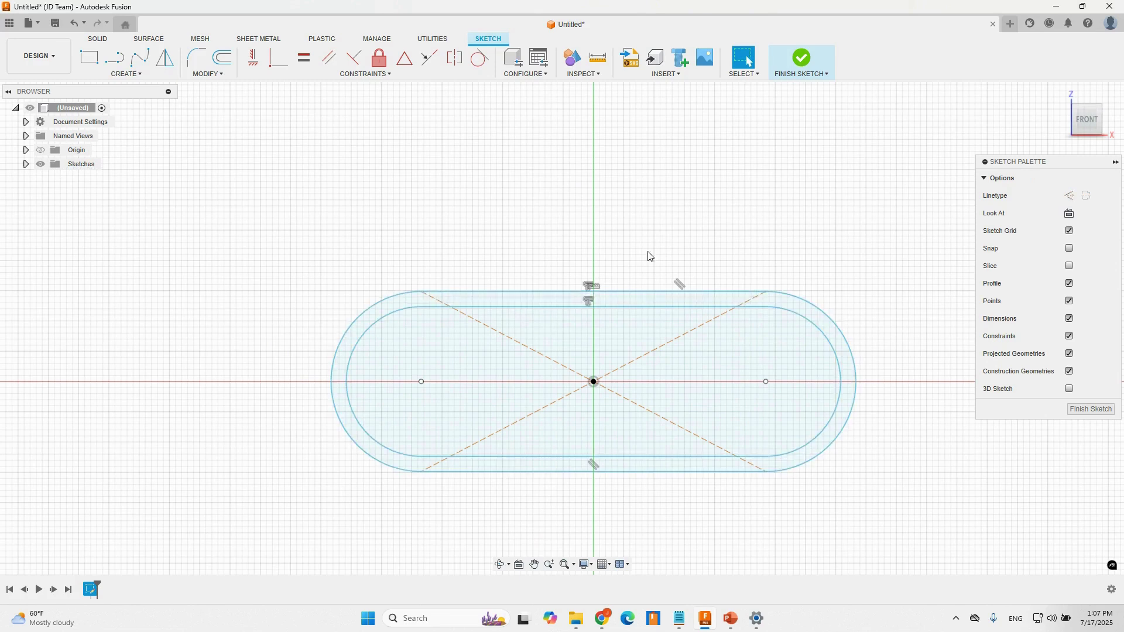
- Run AutoConstrain on the double-slot sketch, compare Result 1 and Result 2, and exit without applying either
middle_click_drag(677, 224, 710, 179)
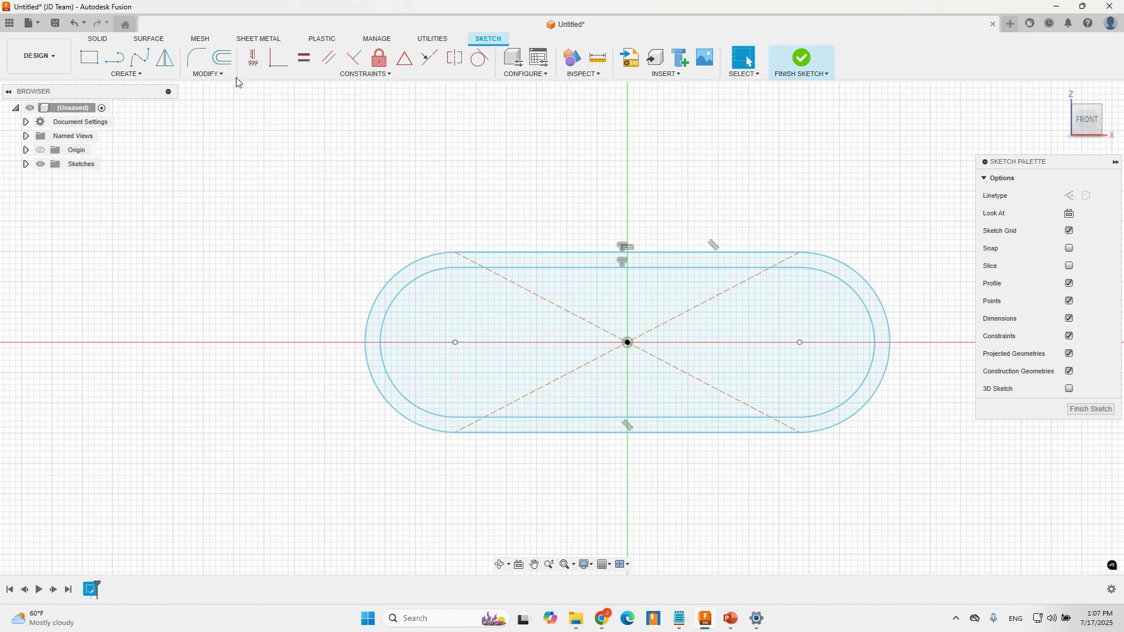
left_click(344, 75)
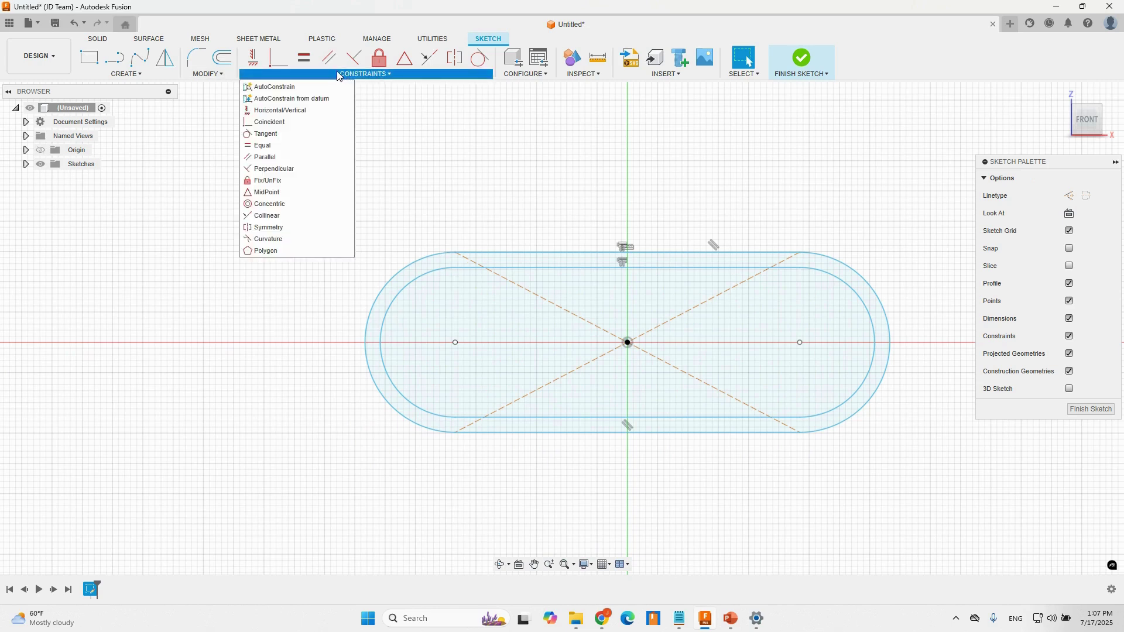
left_click(301, 87)
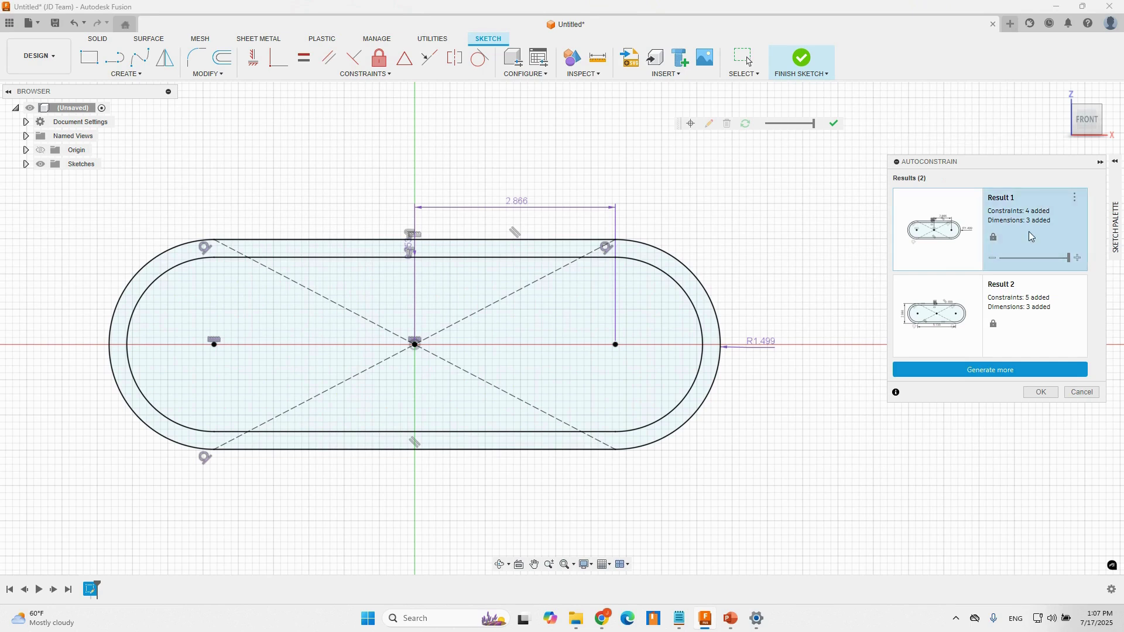
left_click(1036, 304)
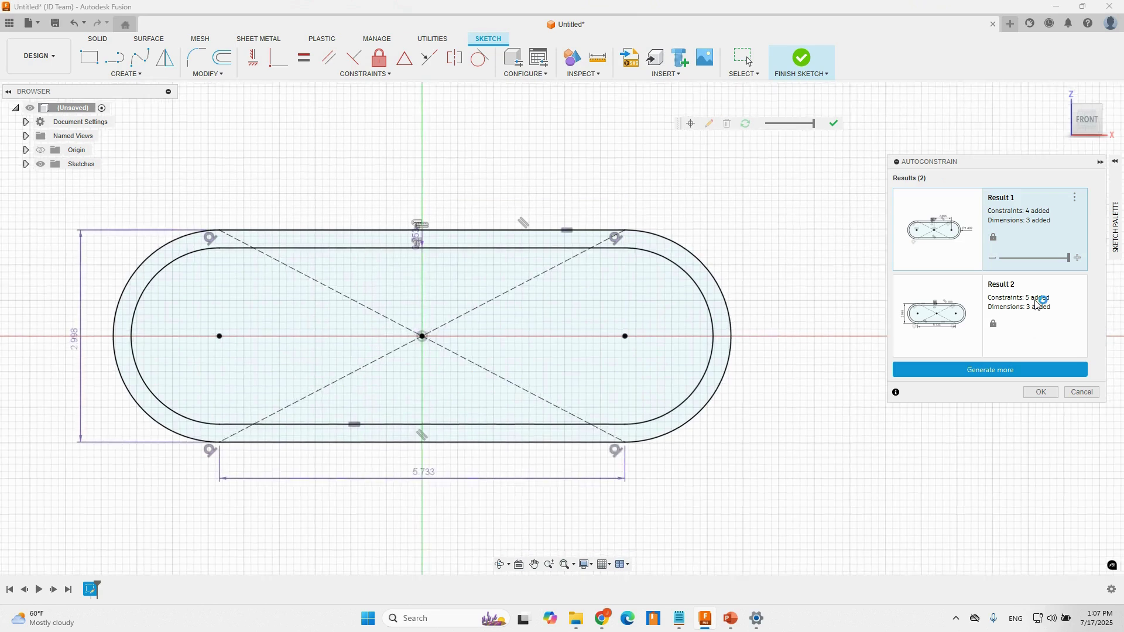
left_click(1033, 230)
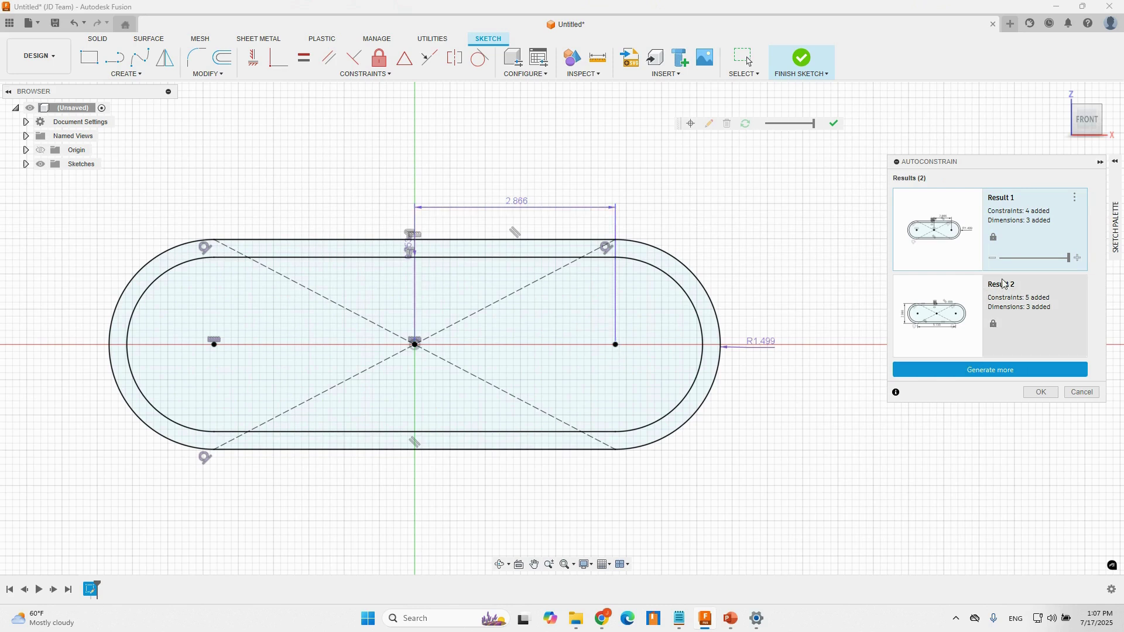
left_click(1029, 304)
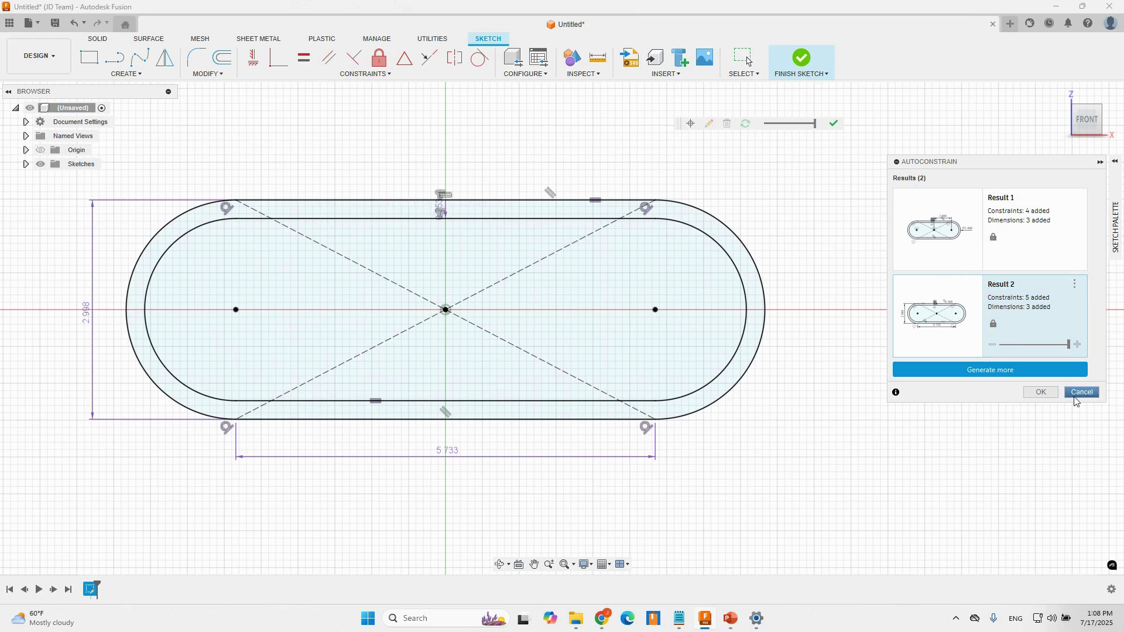
mouse_move(772, 298)
middle_mouse_down()
mouse_move(798, 315)
mouse_move(822, 281)
middle_mouse_up()
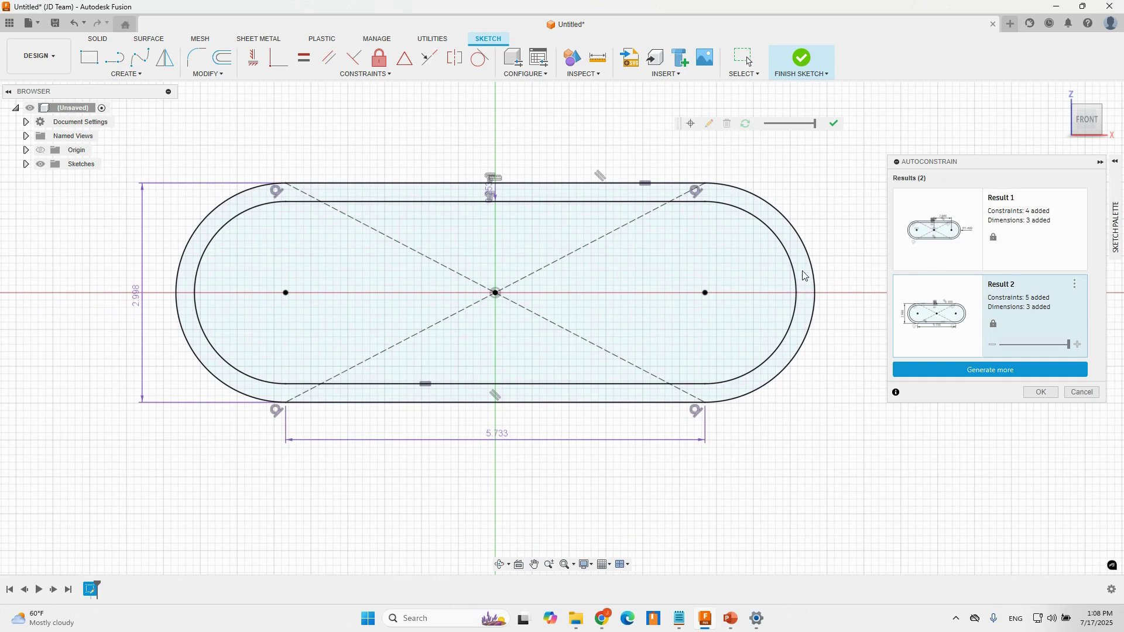
left_click(1082, 393)
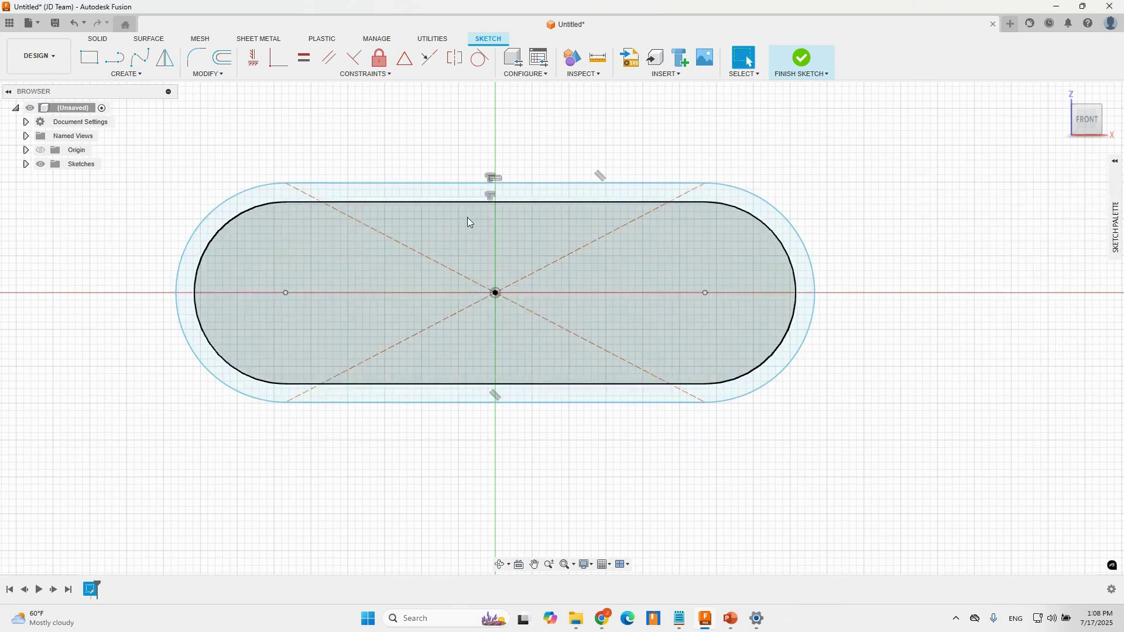
- Draw a closed four-line diamond between the two arc centres, about 1.67 in high, with its other vertices on the vertical axis
left_click(108, 73)
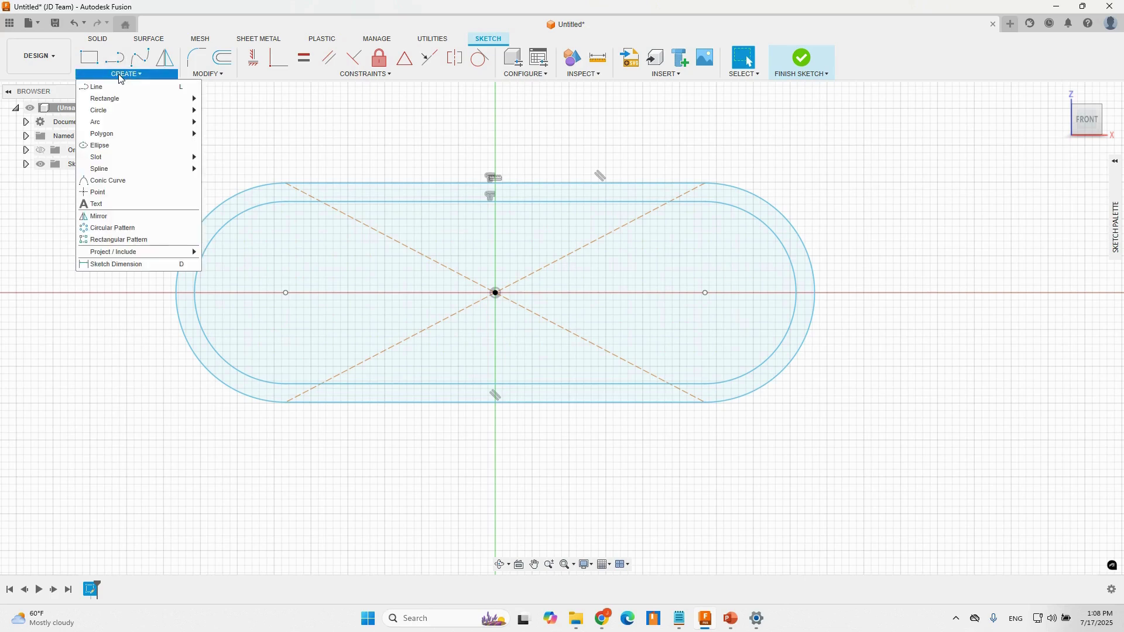
left_click(119, 88)
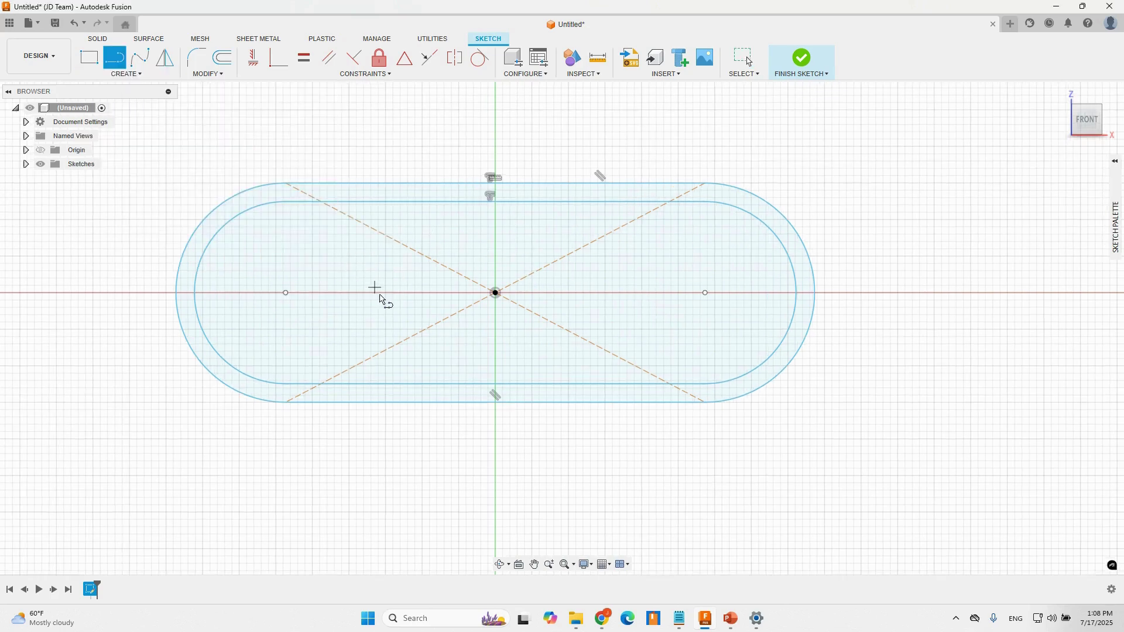
left_click(286, 293)
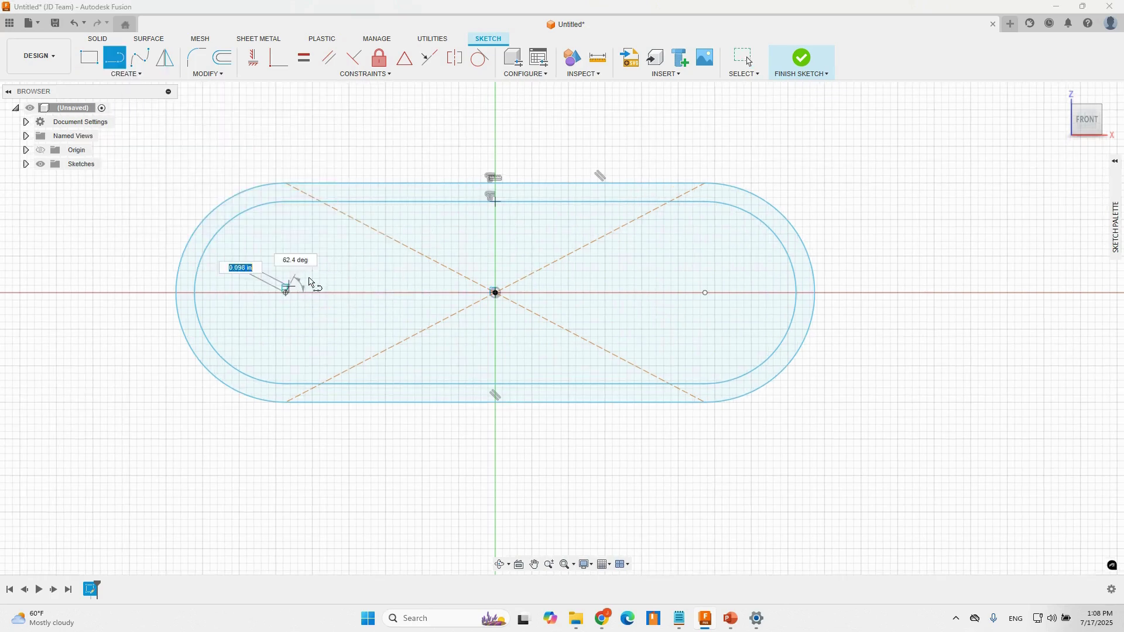
left_click(496, 240)
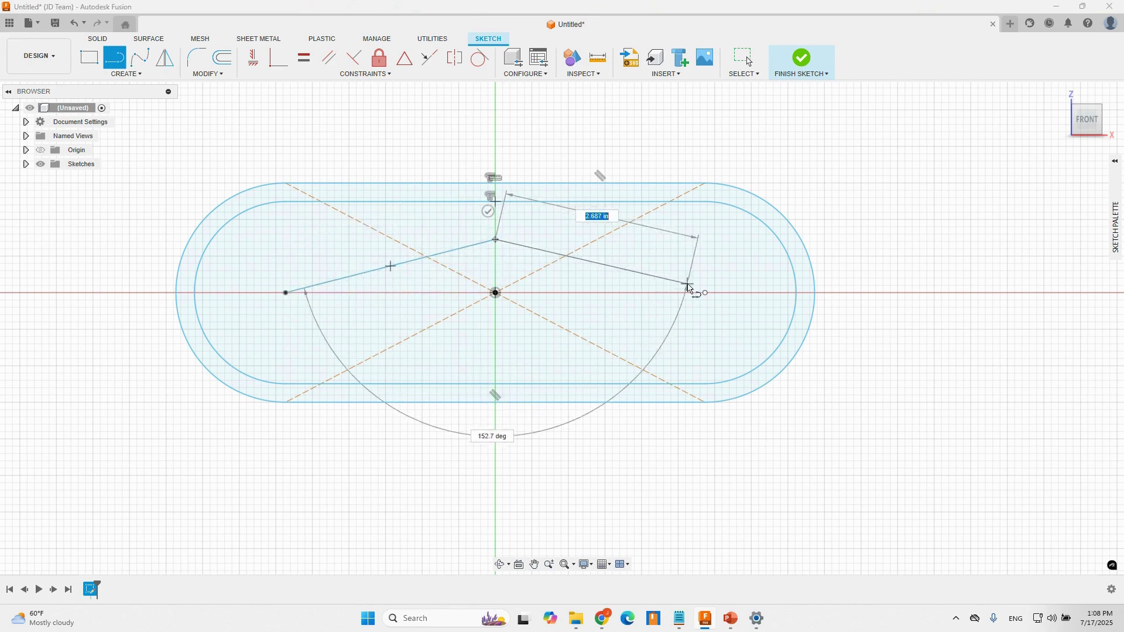
left_click(706, 292)
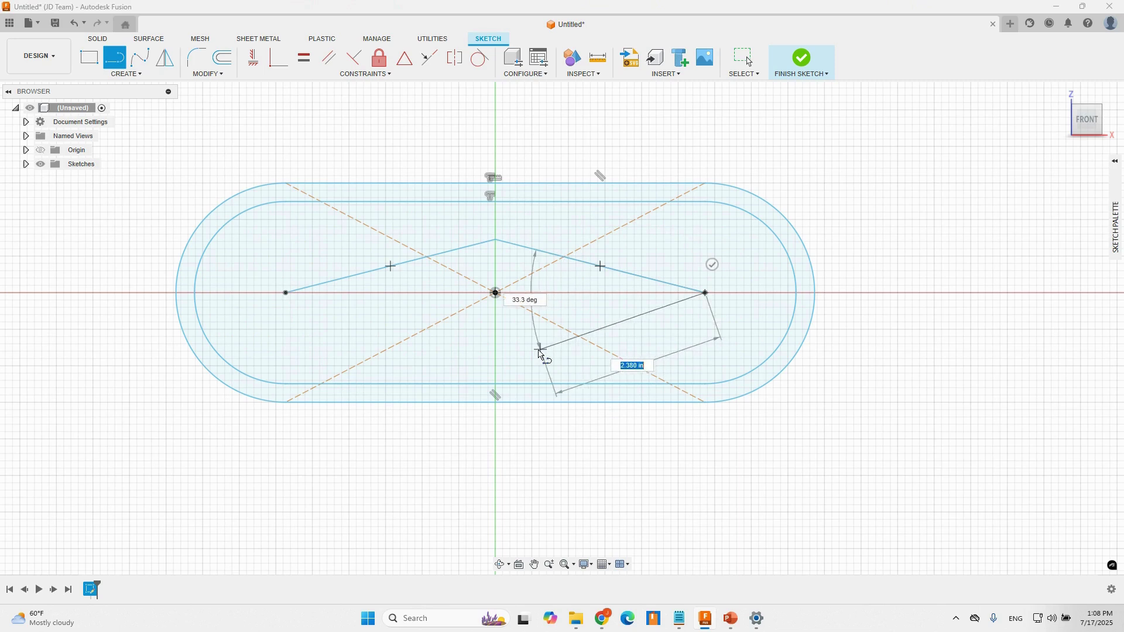
left_click(496, 361)
left_click(286, 293)
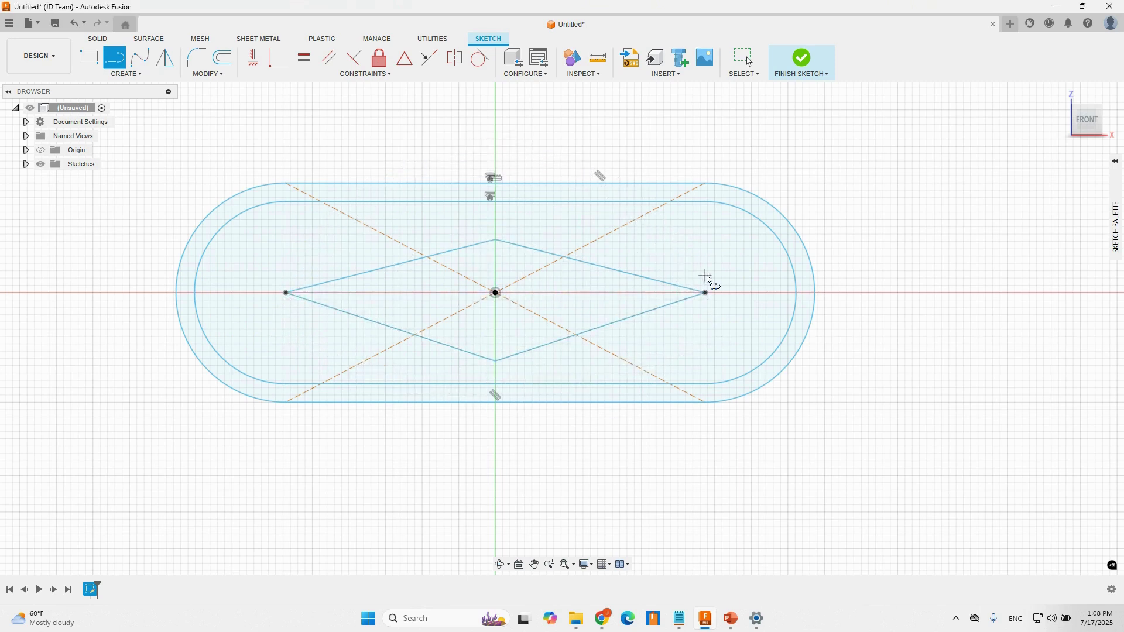
key("Escape")
middle_click_drag(538, 230, 579, 246)
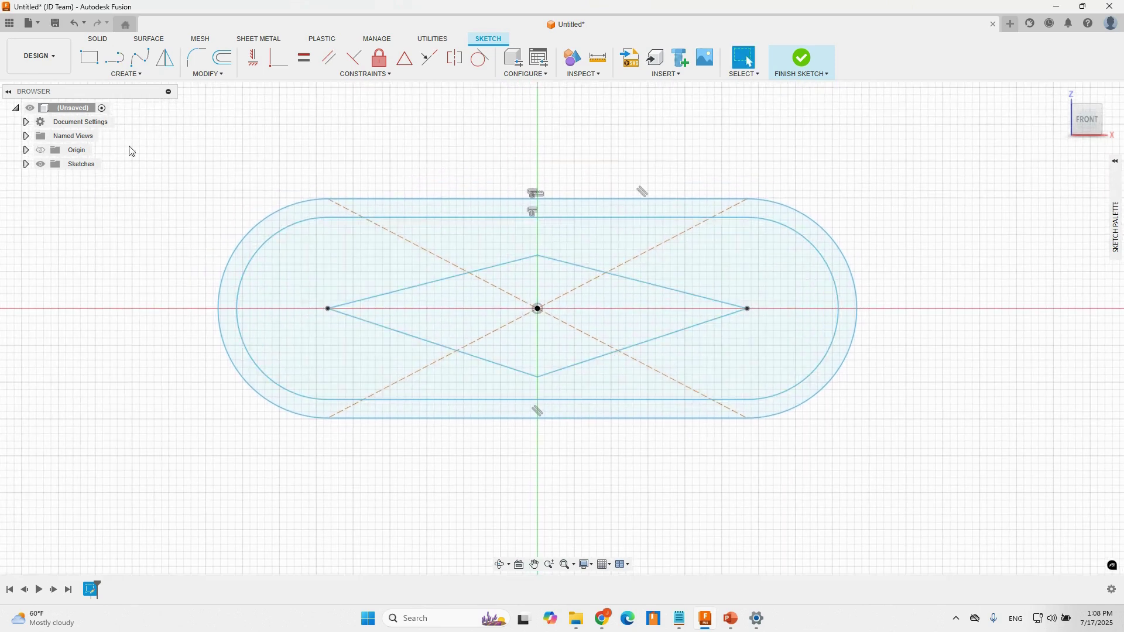
left_click(197, 58)
left_click(698, 296)
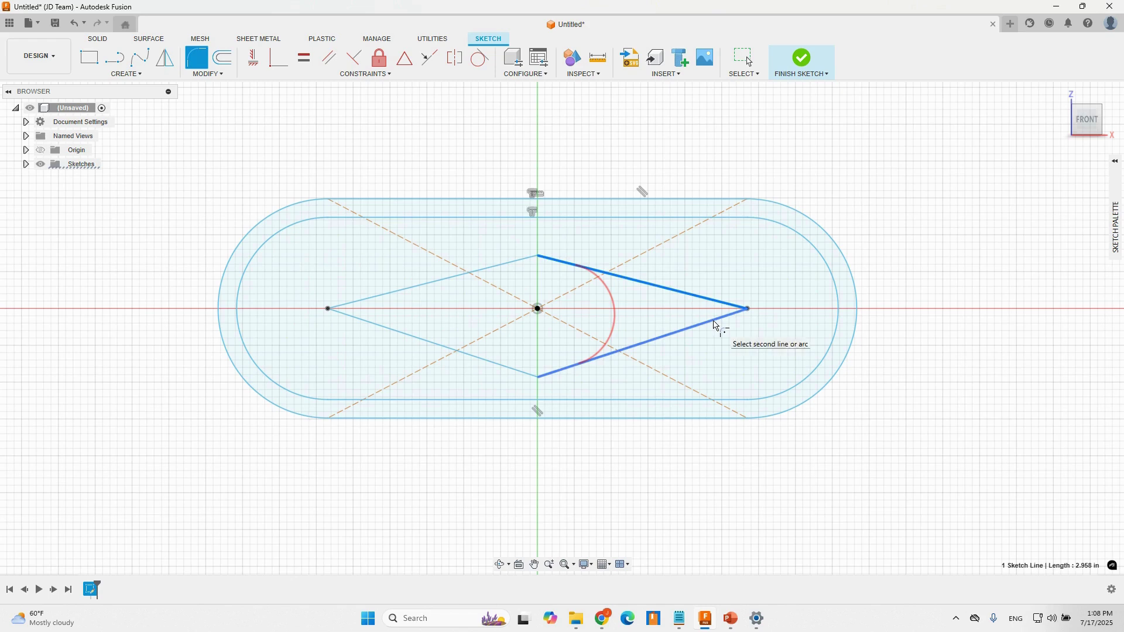
right_click(738, 273)
left_click(708, 331)
- Run AutoConstrain and apply Result 2 with its constraint quantity reduced to 6 constraints and 3 dimensions
mouse_move(686, 252)
middle_mouse_down()
mouse_move(700, 269)
mouse_move(688, 276)
middle_mouse_up()
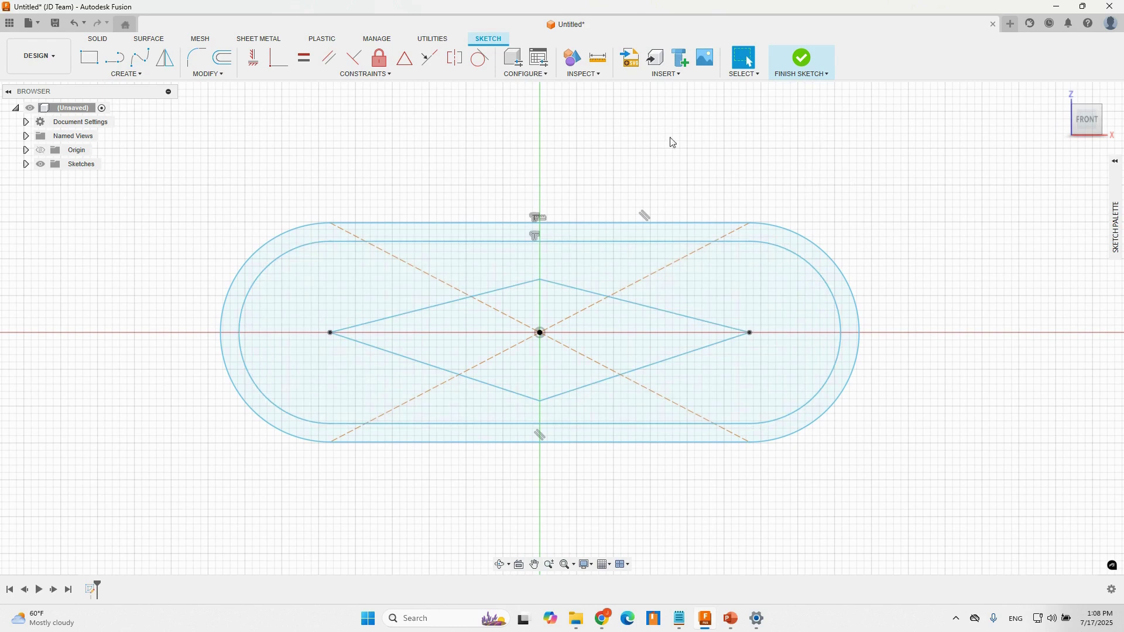
left_click(365, 75)
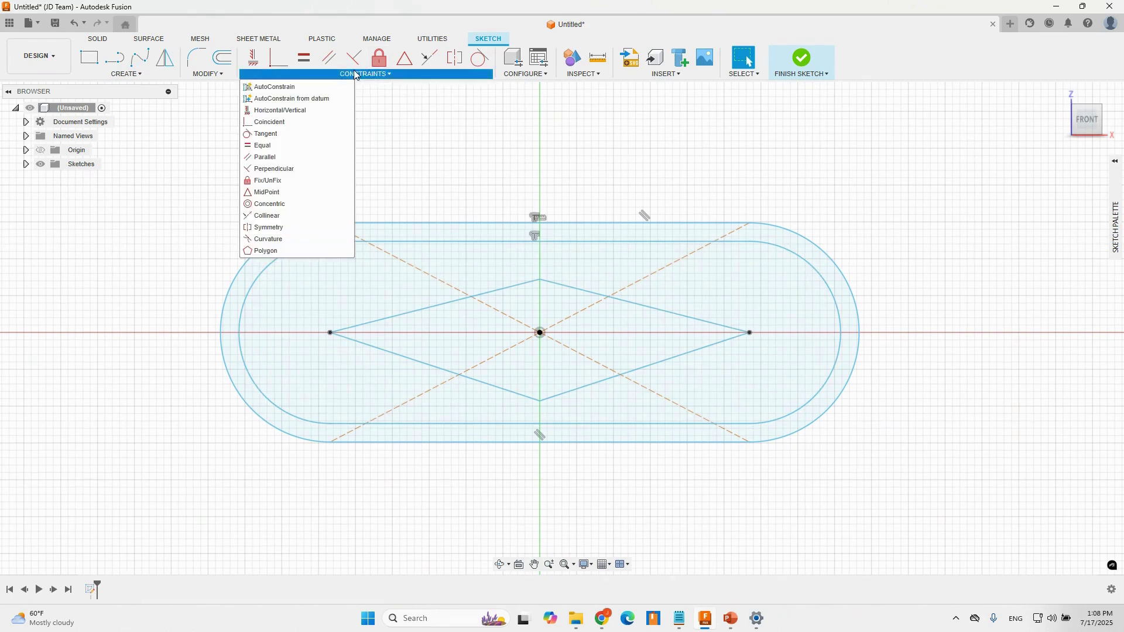
left_click(299, 89)
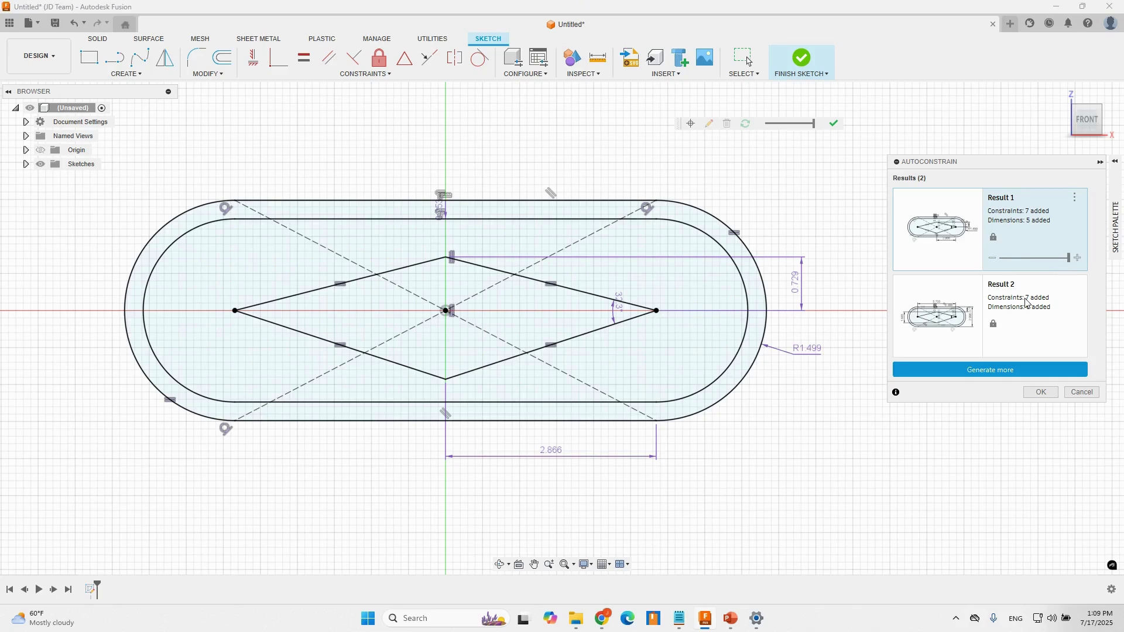
left_click(964, 316)
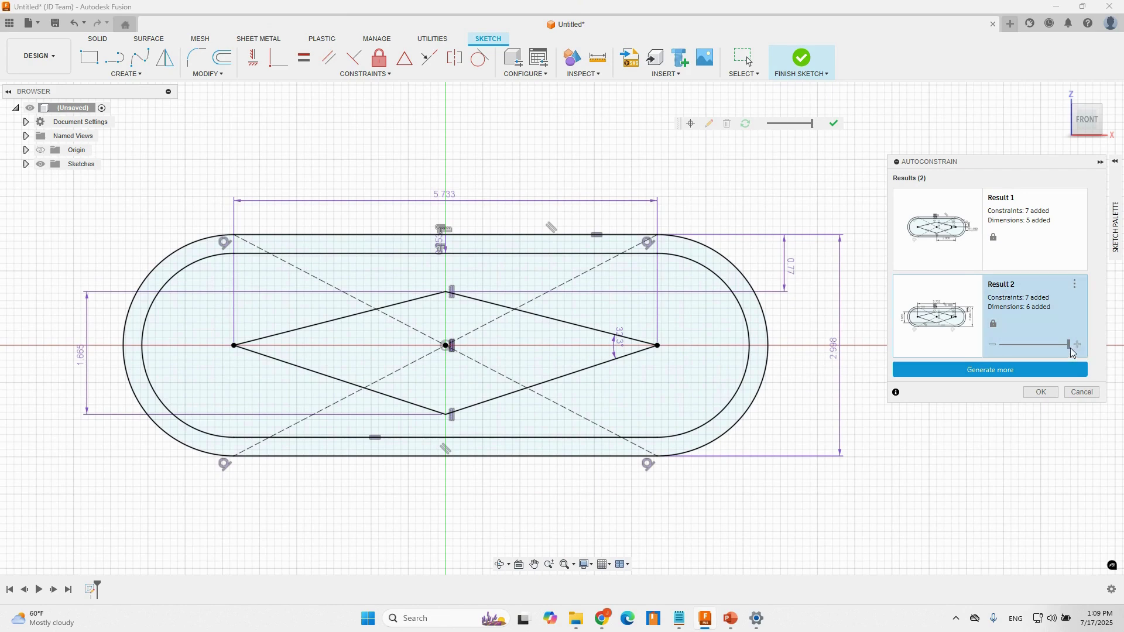
left_click_drag(1069, 349, 1031, 343)
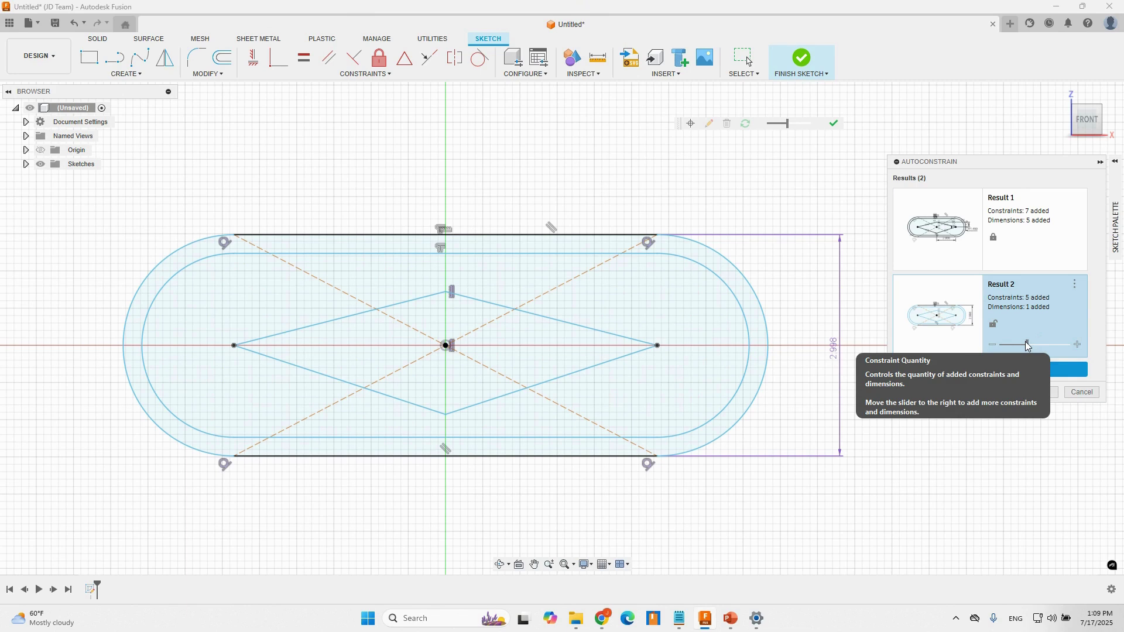
left_click_drag(1029, 342, 1048, 343)
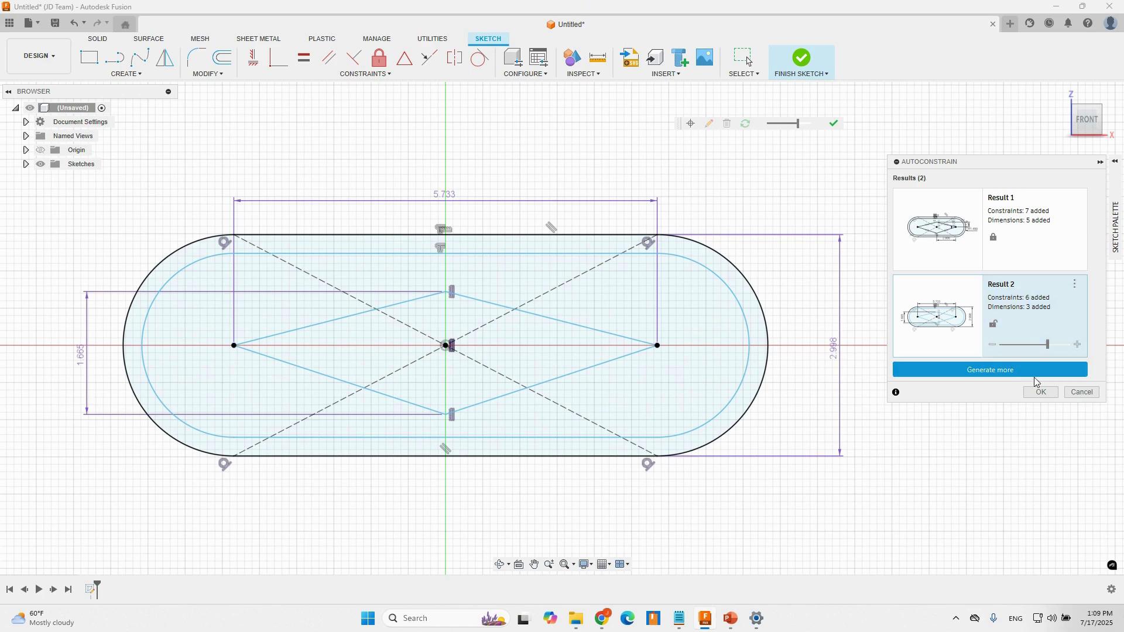
left_click(1045, 393)
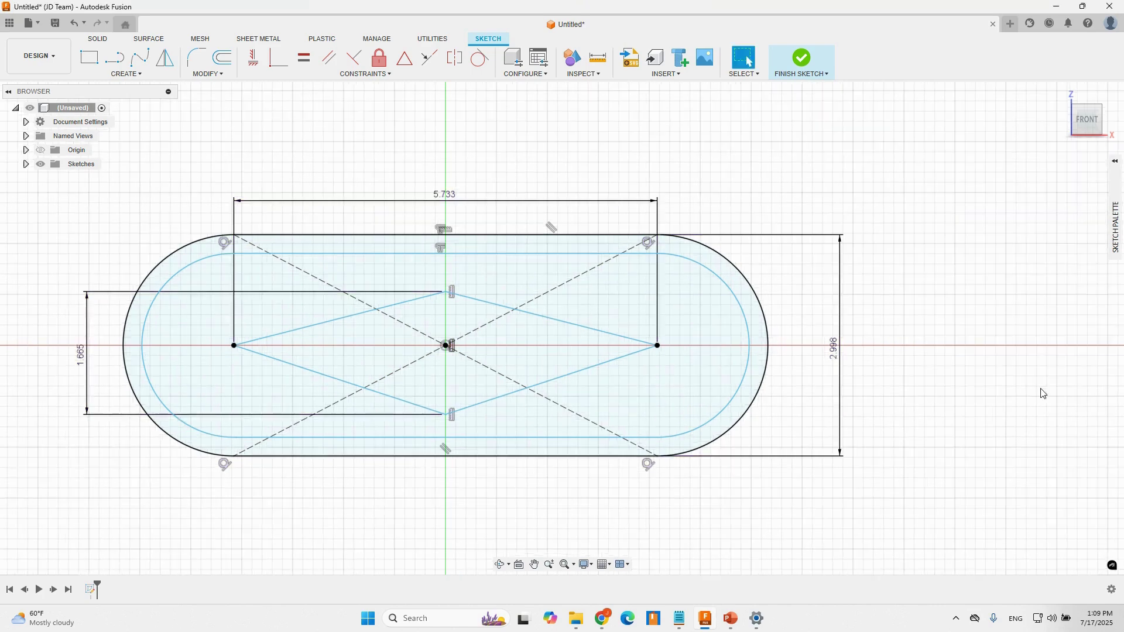
- Set the diamond's vertical height to 1.5 in
middle_click_drag(746, 181, 797, 177)
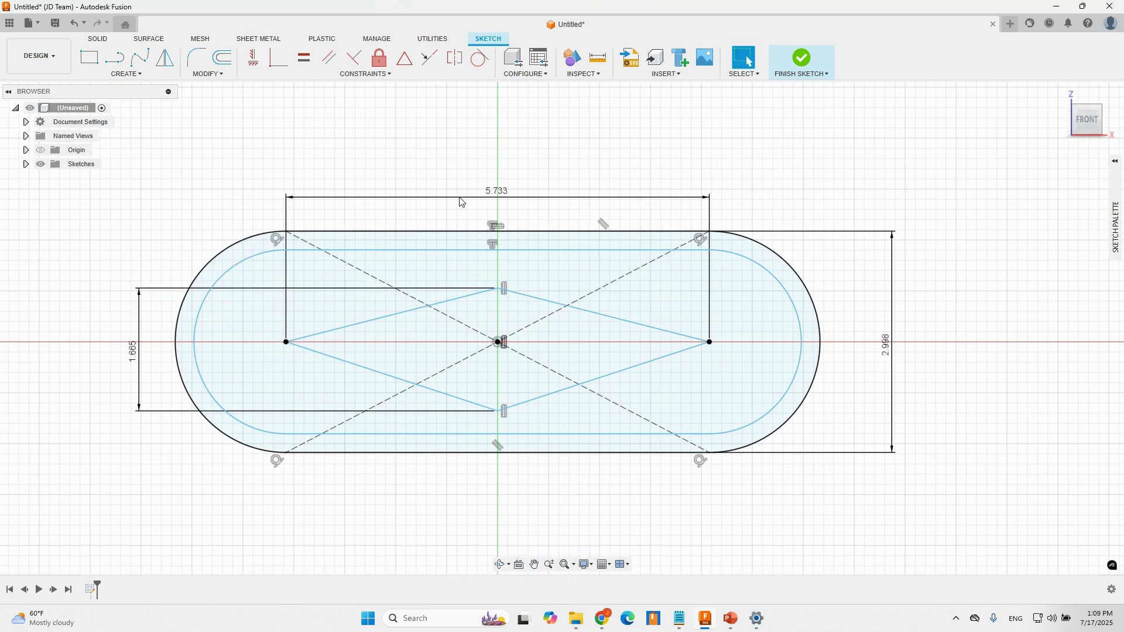
double_click(134, 352)
type("1.5")
key("Return")
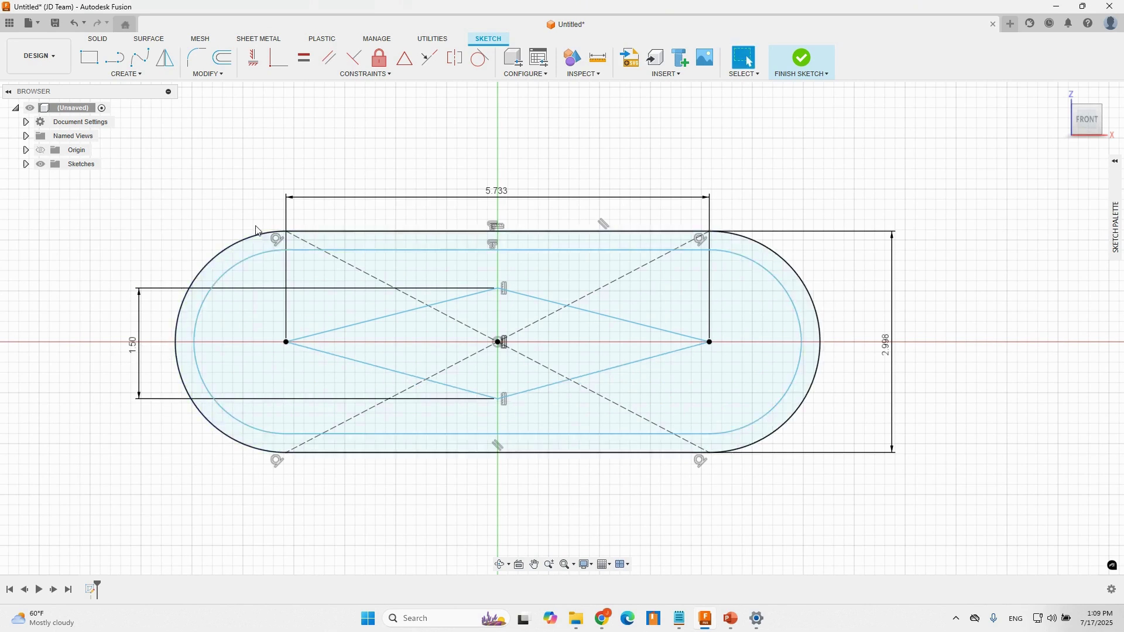
- Set the distance between the slot's arc centres to 6 in and the outer slot's height to 3 in
double_click(497, 192)
type("6")
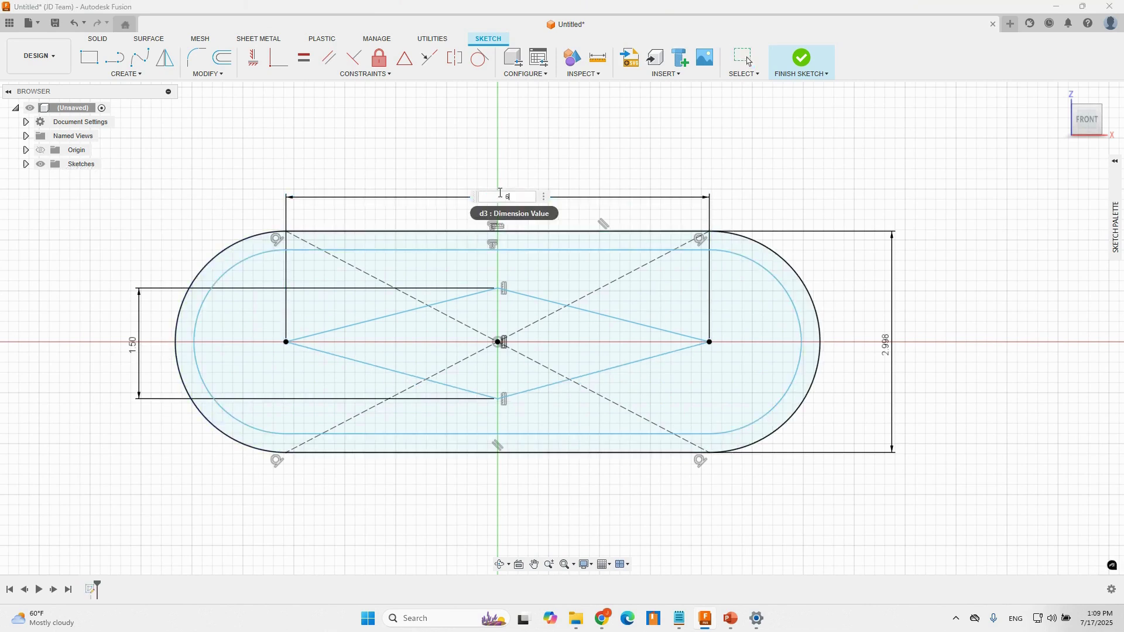
key("Return")
double_click(897, 342)
type("3")
key("Return")
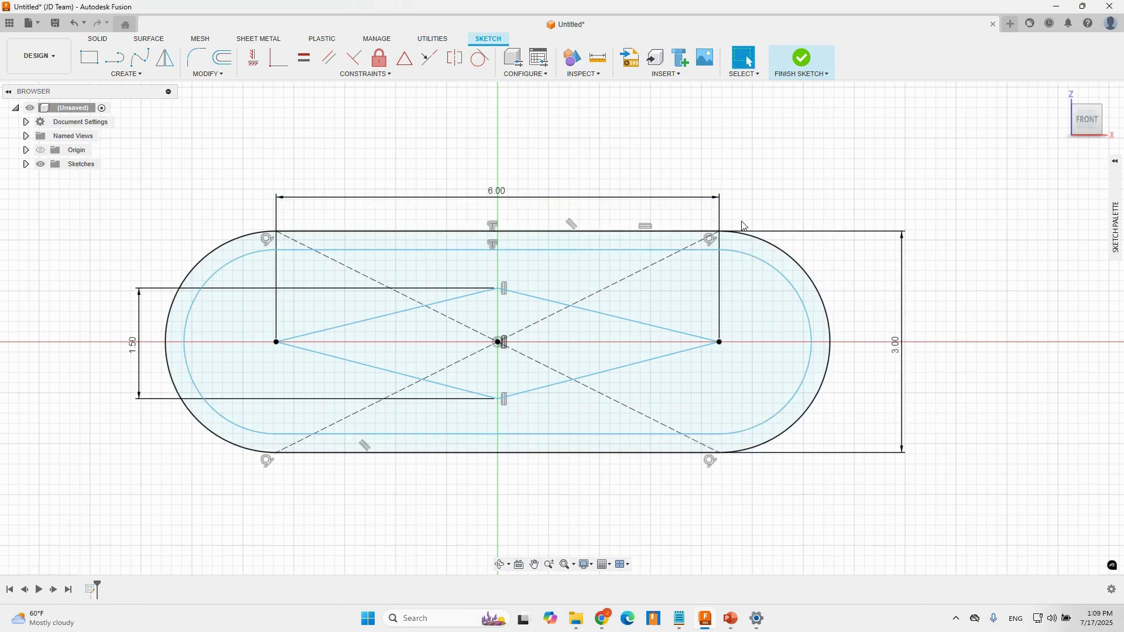
- Finish the sketch and extrude the ring between the two slot outlines symmetrically, 2.40 in per side, as a new body
left_click(802, 58)
mouse_move(808, 156)
middle_mouse_down("shift")
mouse_move(723, 163)
mouse_move(758, 163)
mouse_move(772, 251)
middle_mouse_up("shift")
key("e")
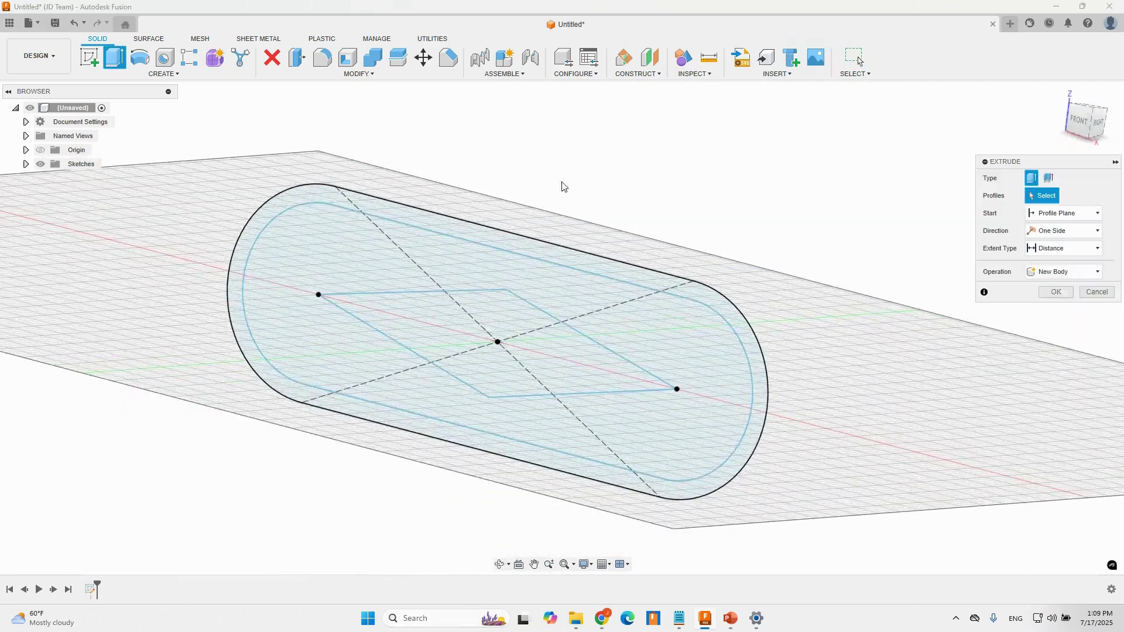
left_click(537, 244)
middle_click_drag(627, 195, 564, 242, "shift")
left_click_drag(504, 259, 655, 210)
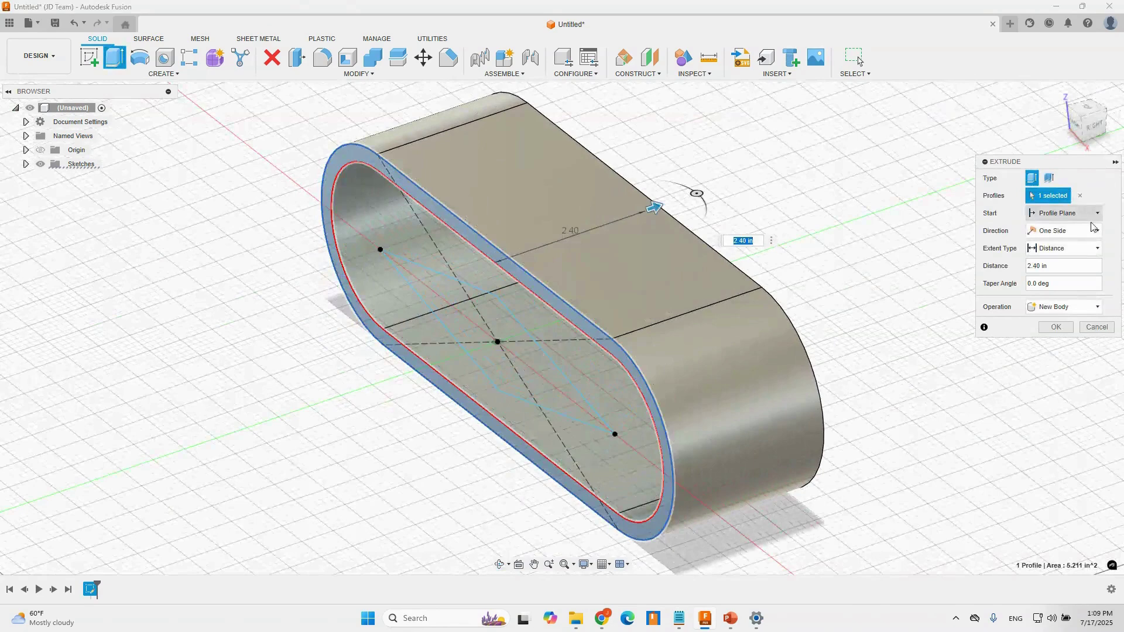
left_click(1084, 235)
left_click(1055, 269)
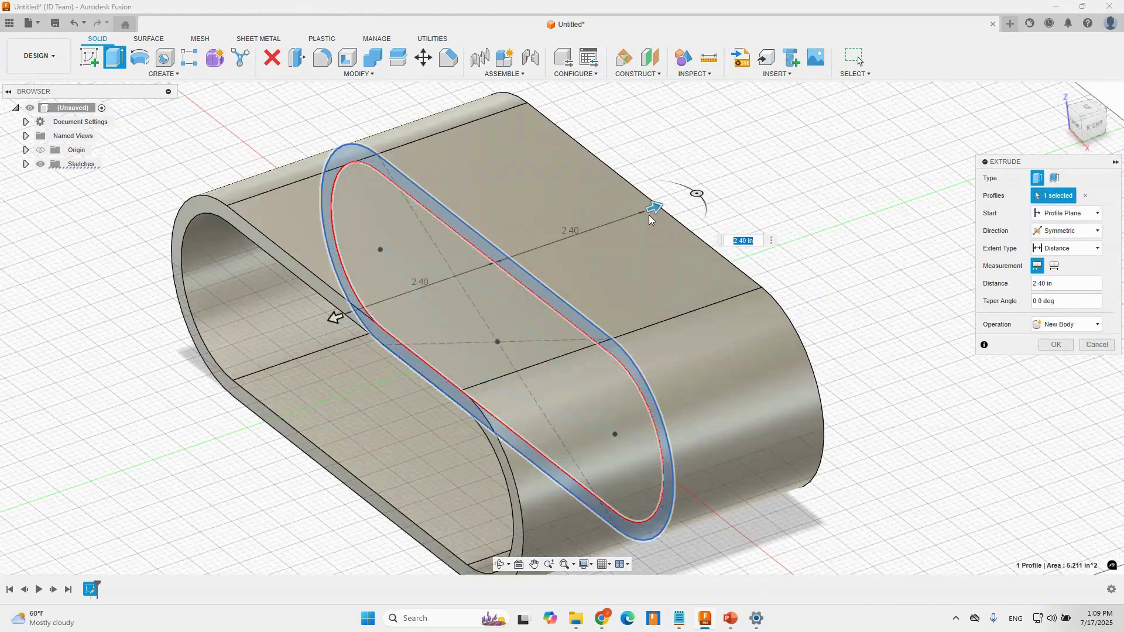
left_click(1058, 350)
- Switch to the PowerPoint slide listing the Fusion release topics up to July 2025
middle_click_drag(722, 279, 746, 251, "shift")
scroll(841, 358, "down", 2)
mouse_move(728, 630)
left_click(731, 591)
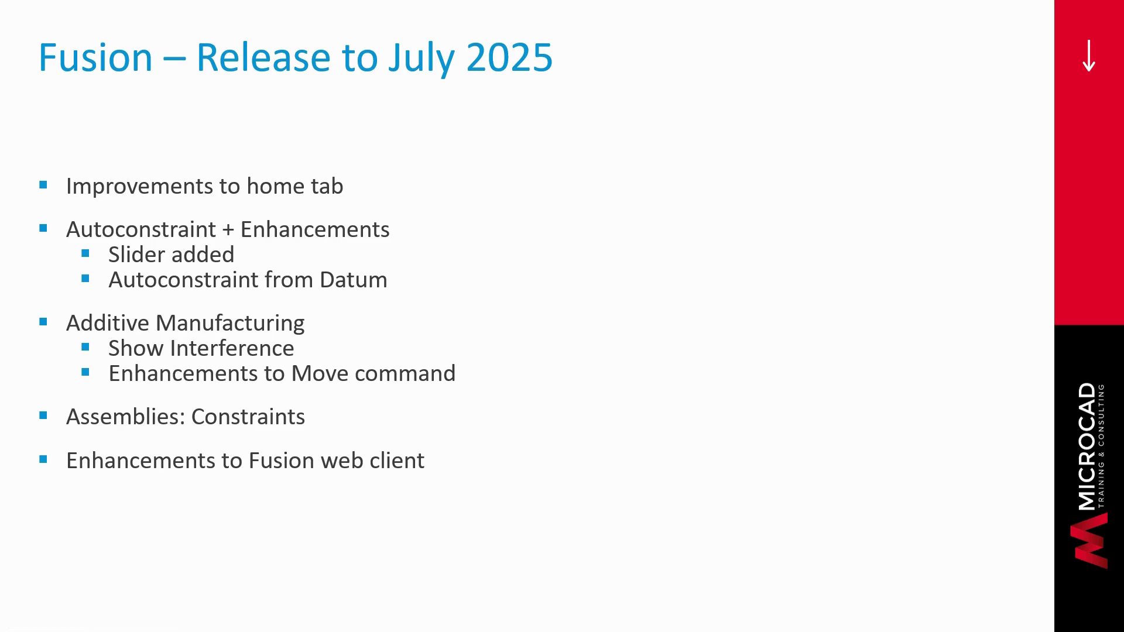
- Switch back to Fusion and start a sketch on the front end face of the extruded slot ring
key("alt+Tab")
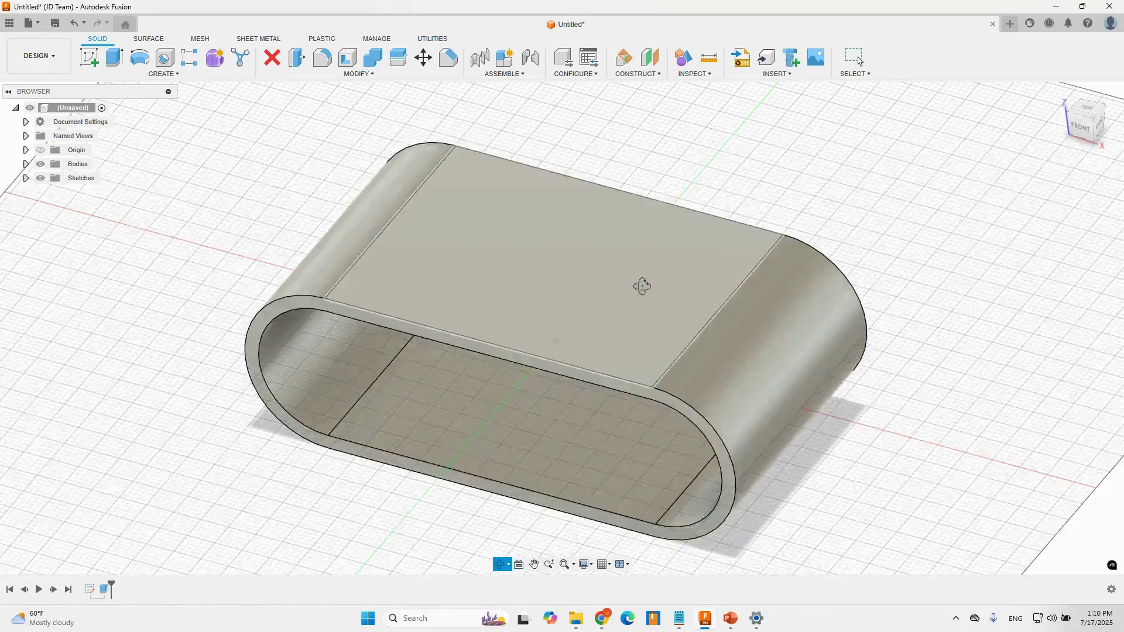
mouse_move(642, 286)
middle_mouse_down("shift")
mouse_move(647, 243)
mouse_move(620, 256)
mouse_move(666, 263)
mouse_move(620, 270)
middle_mouse_up("shift")
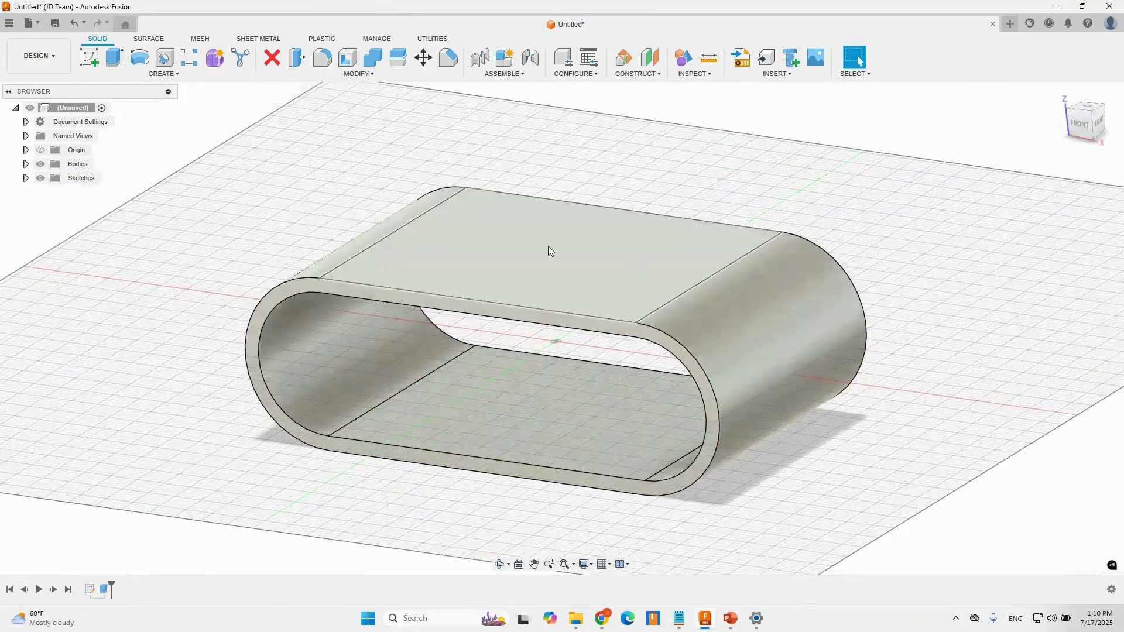
left_click(90, 58)
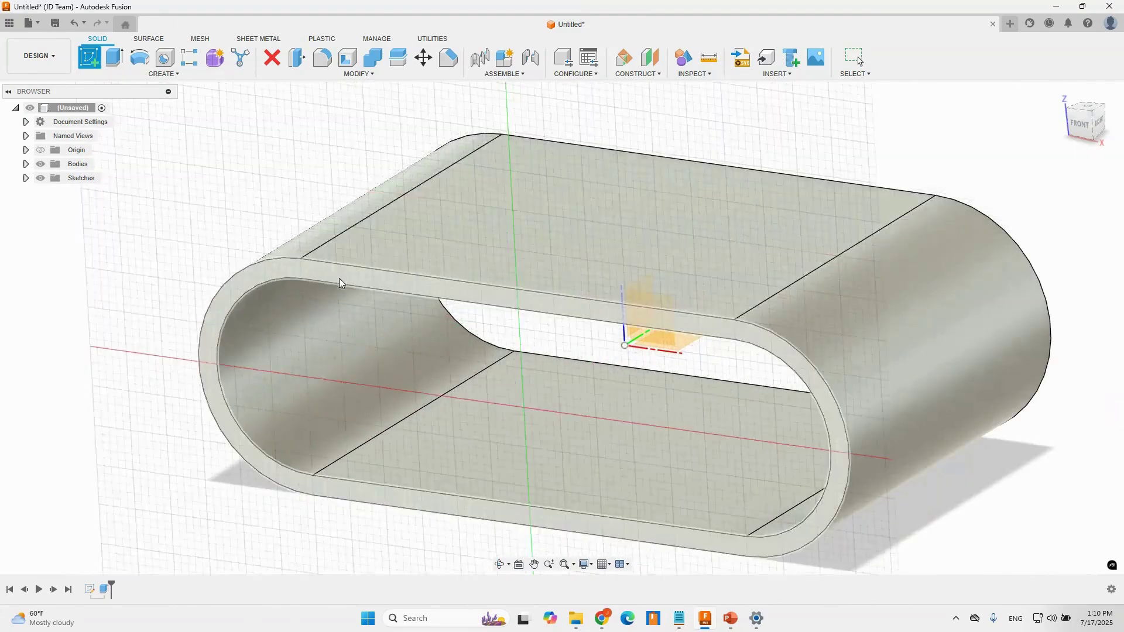
left_click(346, 282)
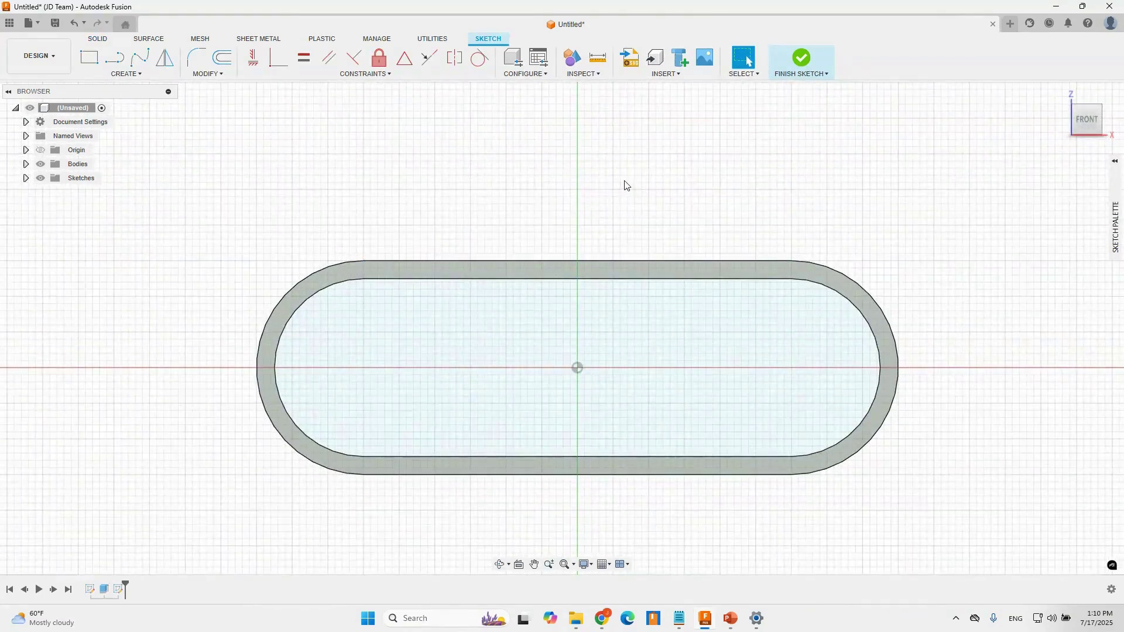
- Draw a closed rectangle of lines about 2 in tall, standing on the ring's upper straight edge across the vertical axis
key("l")
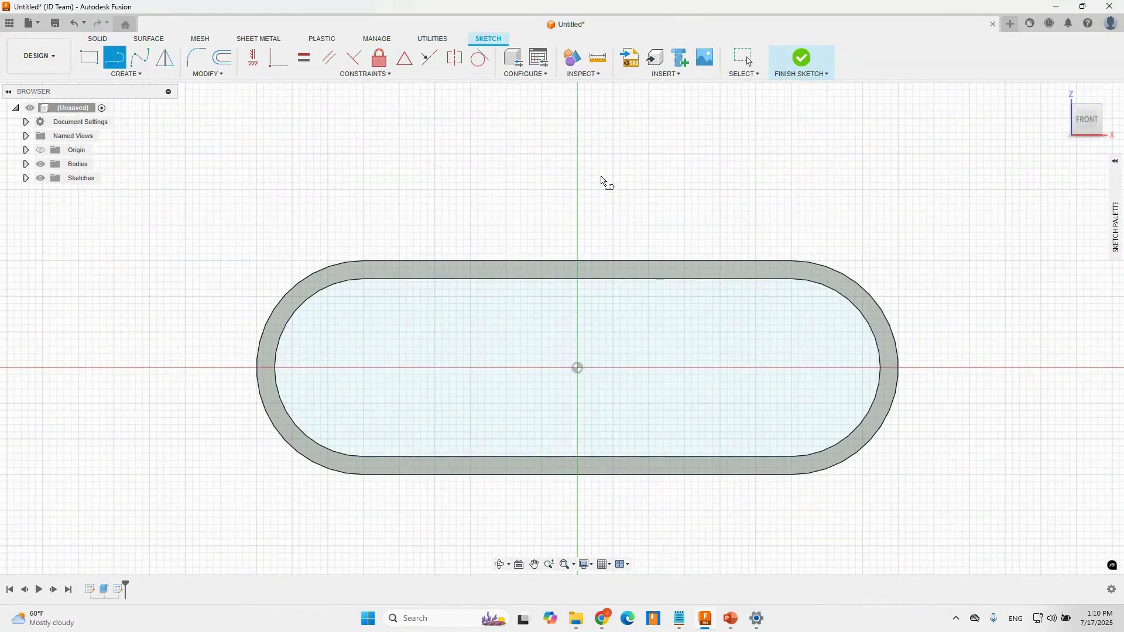
left_click(484, 261)
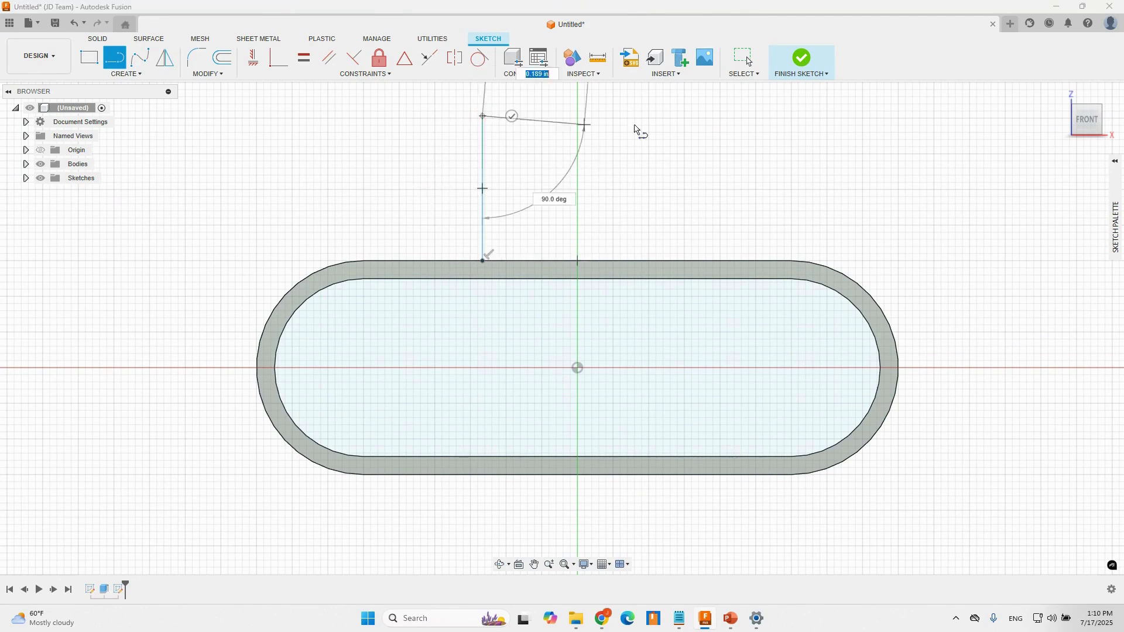
left_click(658, 116)
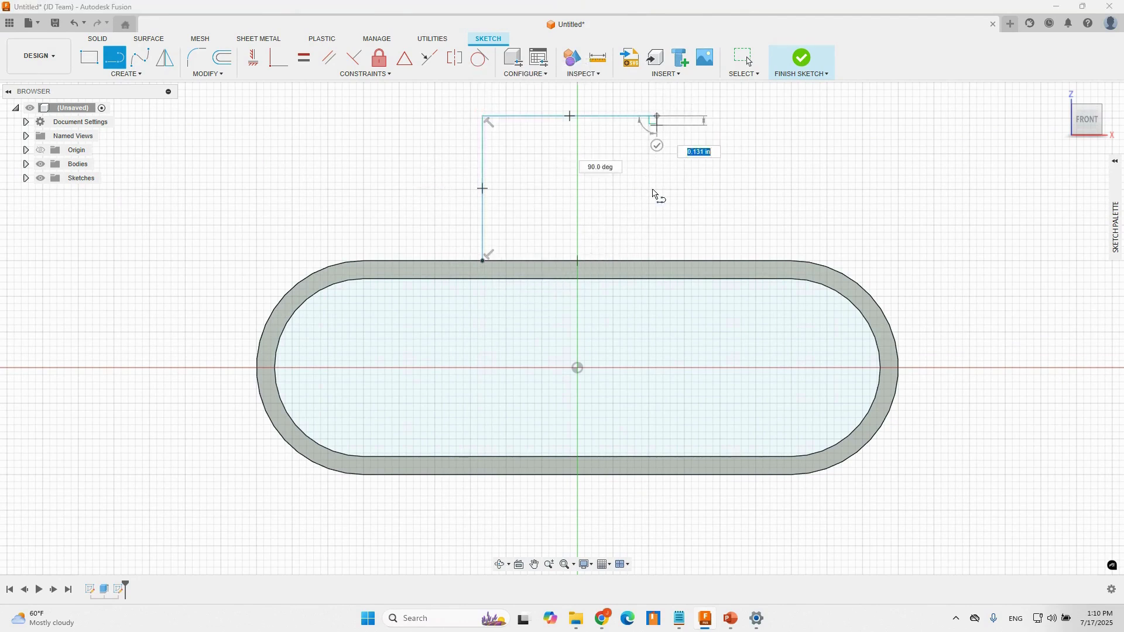
left_click(657, 260)
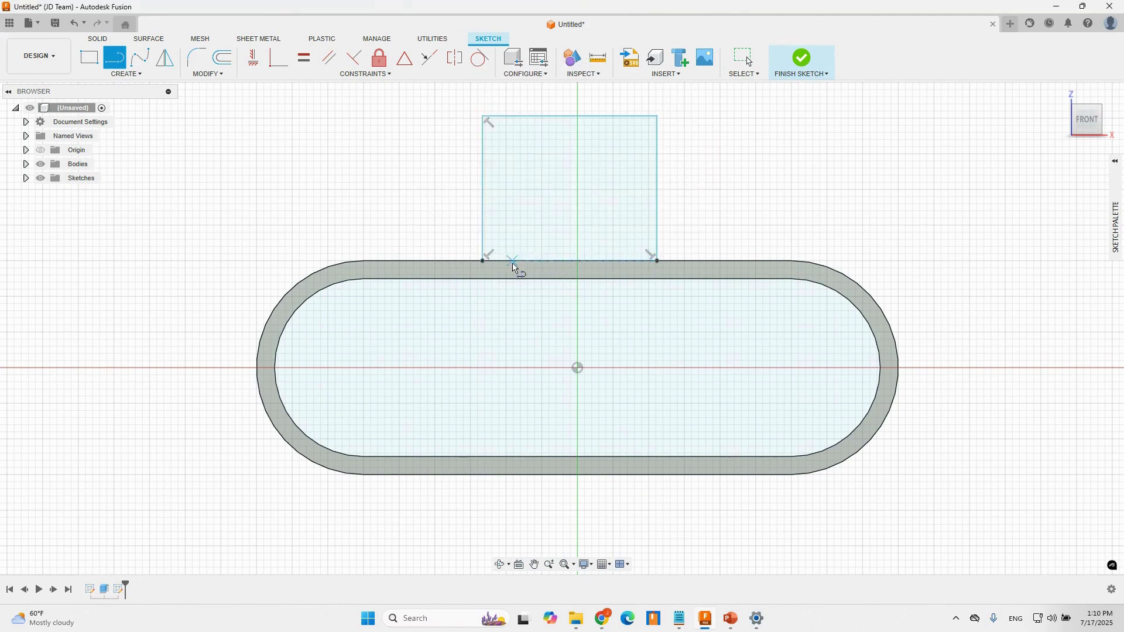
left_click(484, 261)
left_click(657, 260)
key("Escape")
- Move the rectangle's left side inward toward the vertical axis and delete its right side
left_click(486, 170)
left_click_drag(486, 170, 537, 166)
left_click(713, 190)
left_click(658, 191)
key("Delete")
- Add a slanted line from the profile's open top end down to the ring edge and make its lower end coincident with the base line's right end
key("l")
left_click(658, 116)
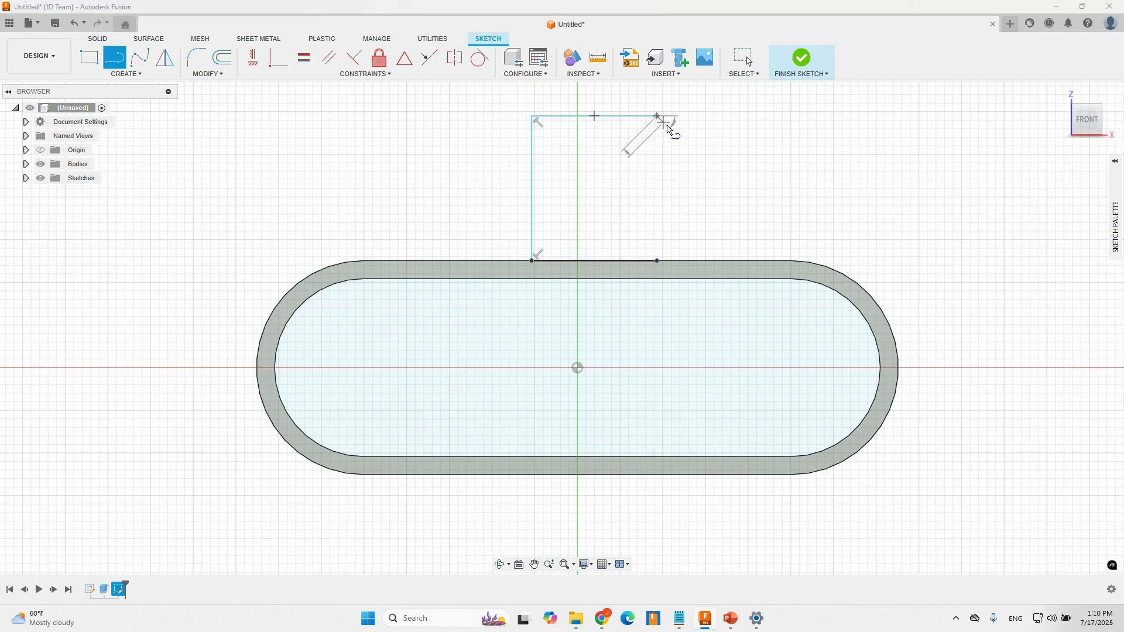
left_click(727, 261)
key("Escape")
left_click(279, 58)
left_click(661, 264)
left_click(726, 259)
key("Escape")
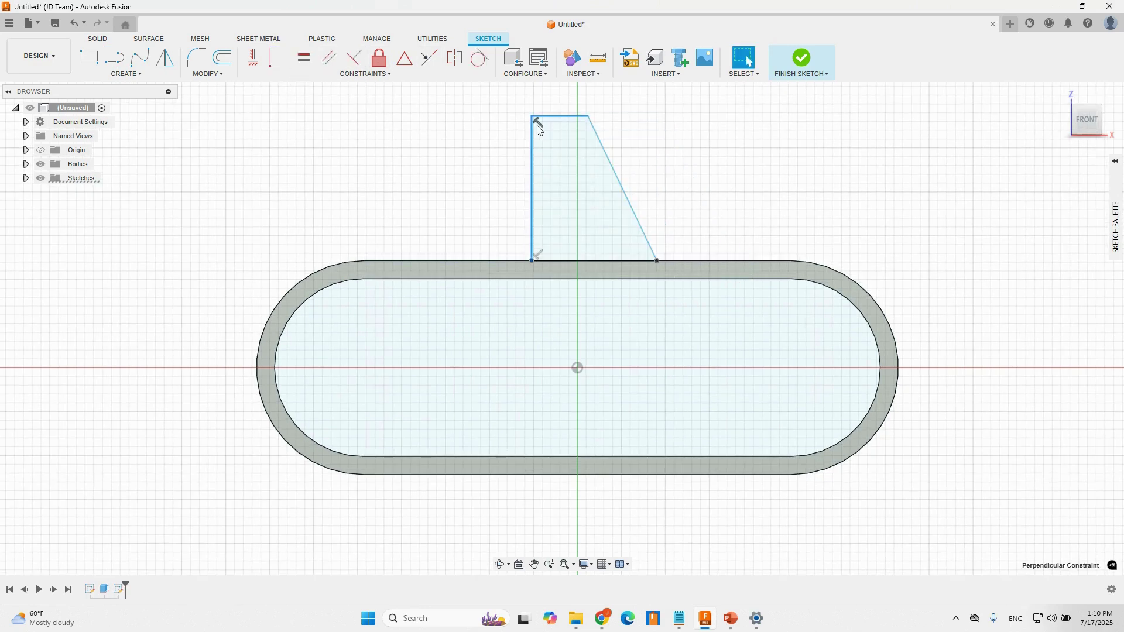
- Delete the perpendicular constraint at the profile's top-left corner
right_click(537, 121)
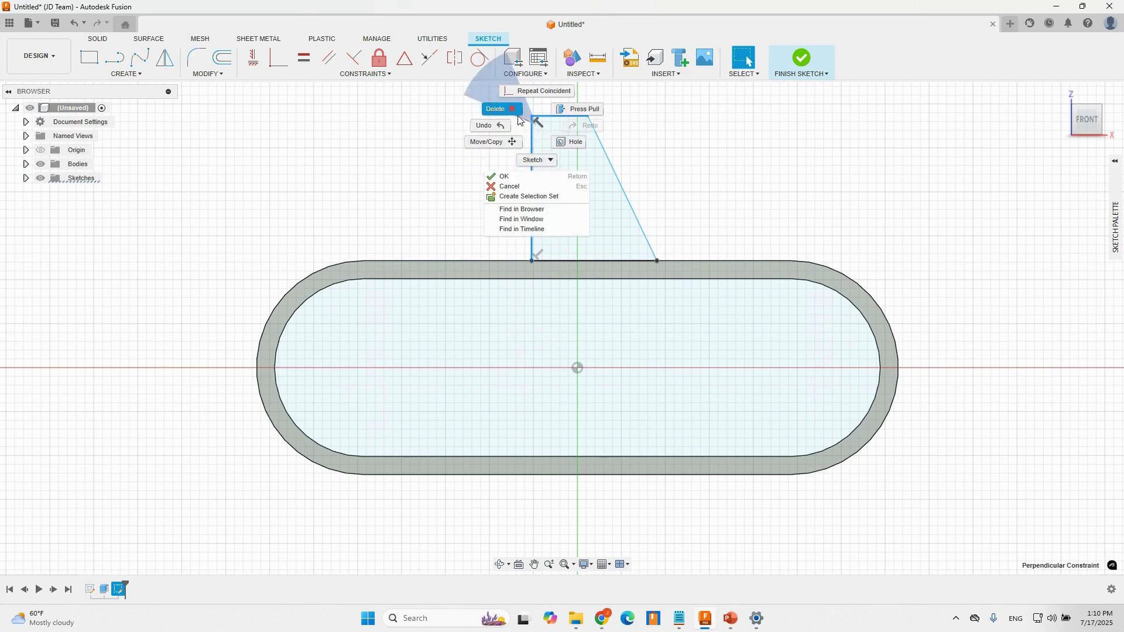
key("Escape")
middle_click_drag(751, 176, 780, 191)
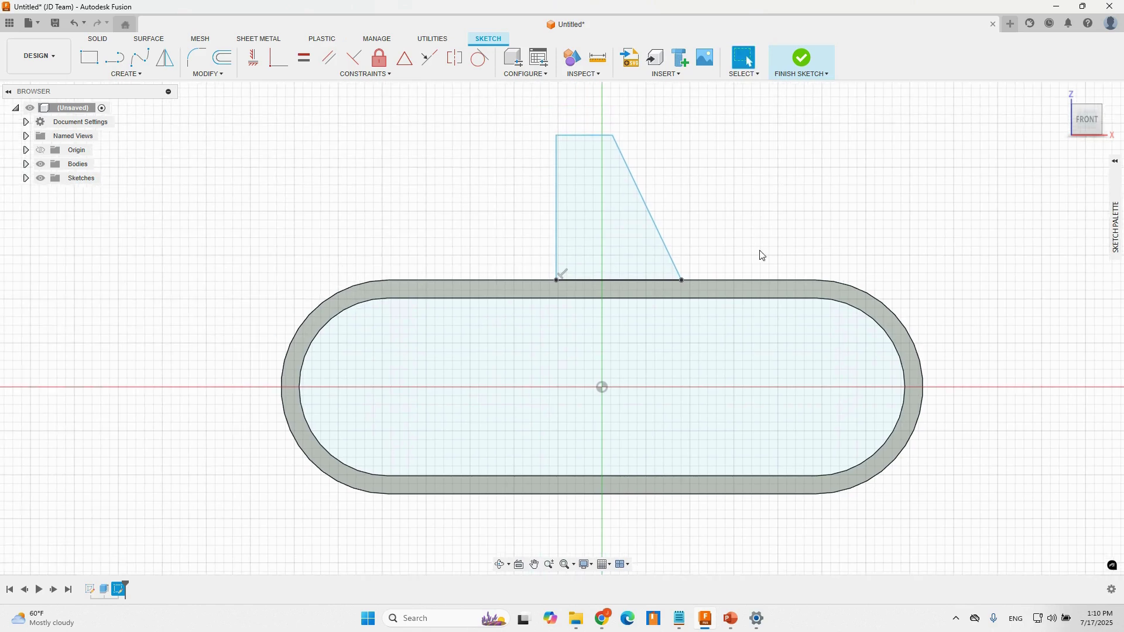
- Run AutoConstrain from datum on the sketch, placing the datum where the ring's upper edge meets the left arc
left_click(366, 73)
left_click(227, 76)
left_click(366, 74)
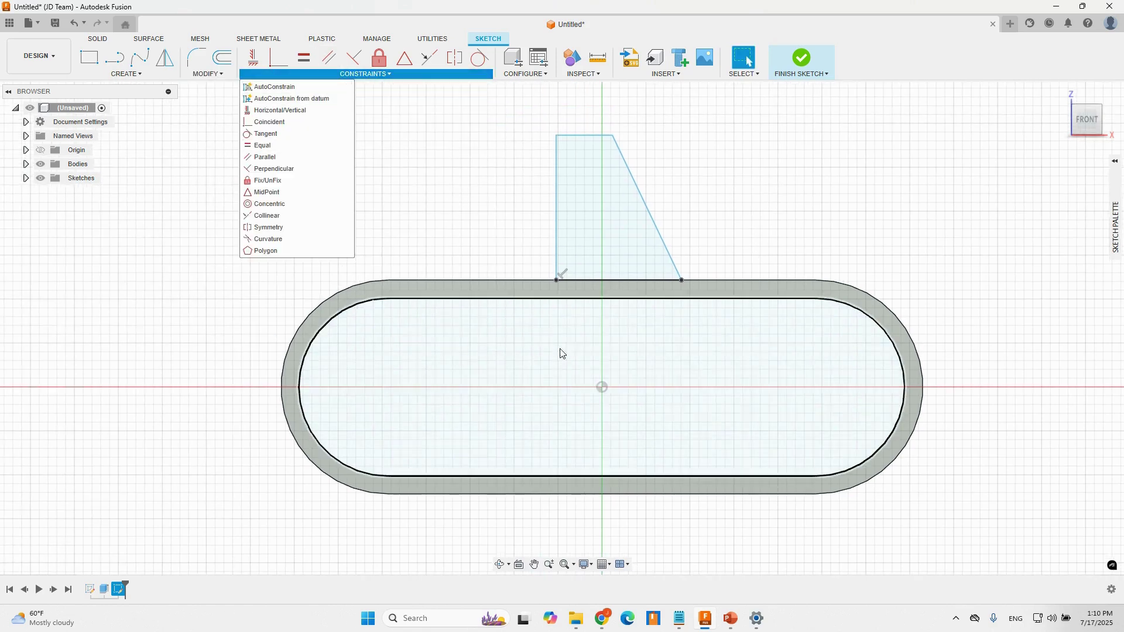
key("ctrl")
key("ctrl")
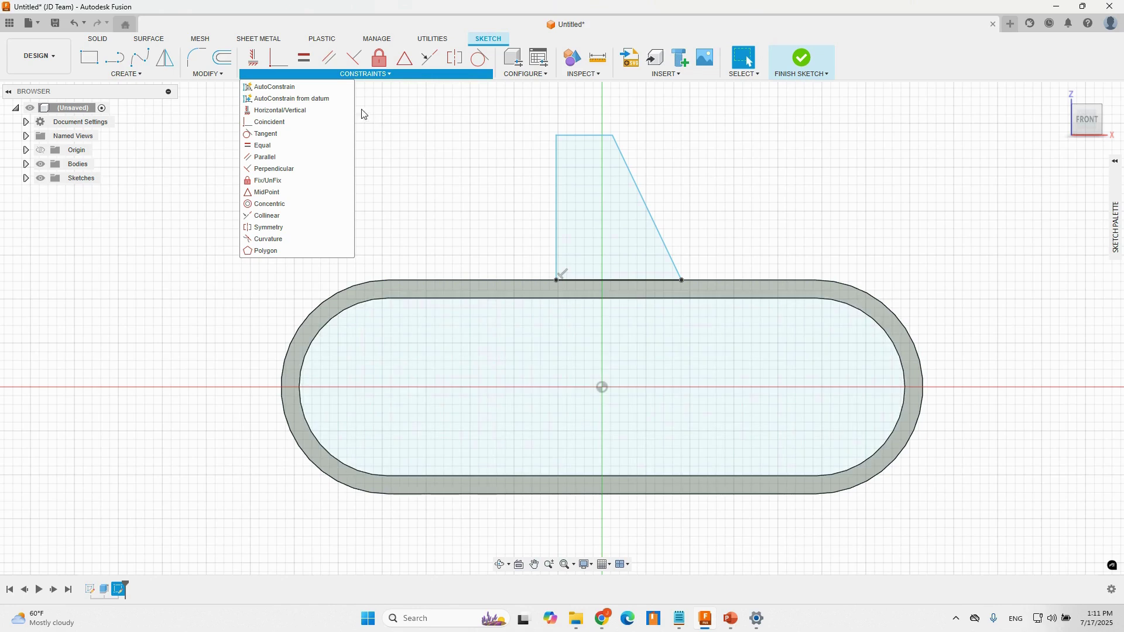
left_click(337, 99)
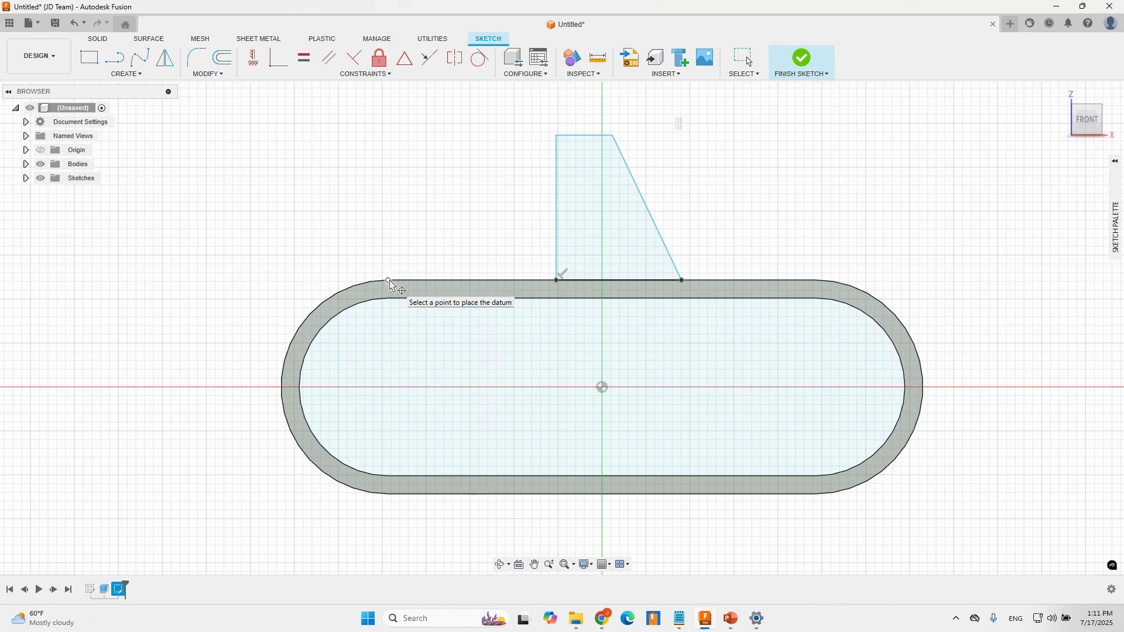
left_click(389, 282)
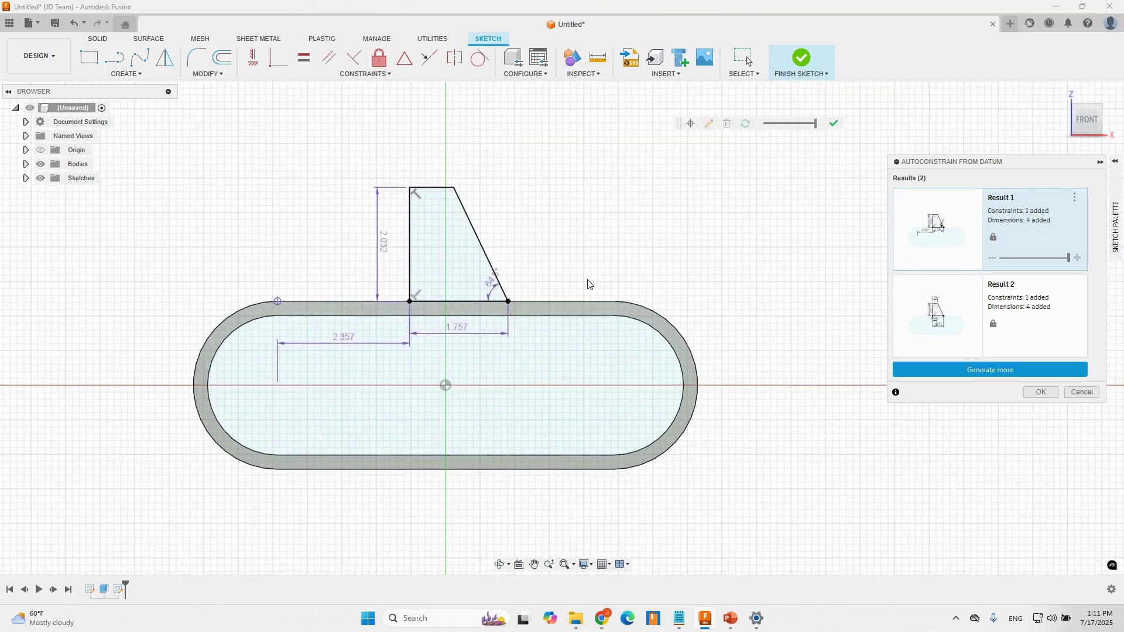
- Compare both AutoConstrain results, accept Result 1, and move the horizontal datum-to-profile dimension above the ring
left_click(1051, 309)
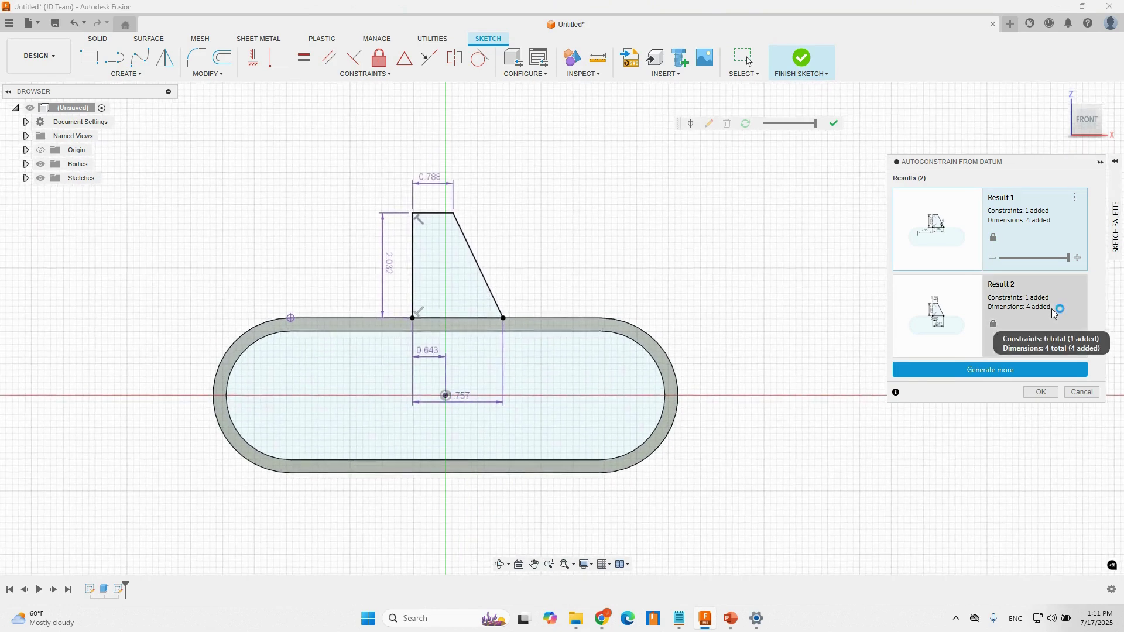
left_click(1042, 217)
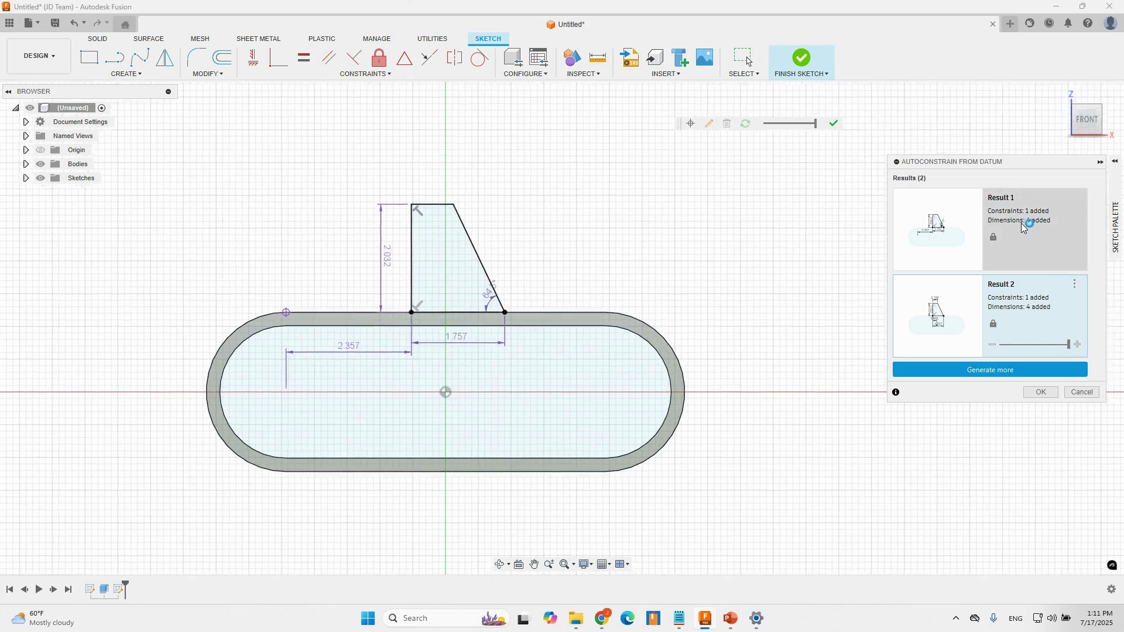
left_click(1041, 392)
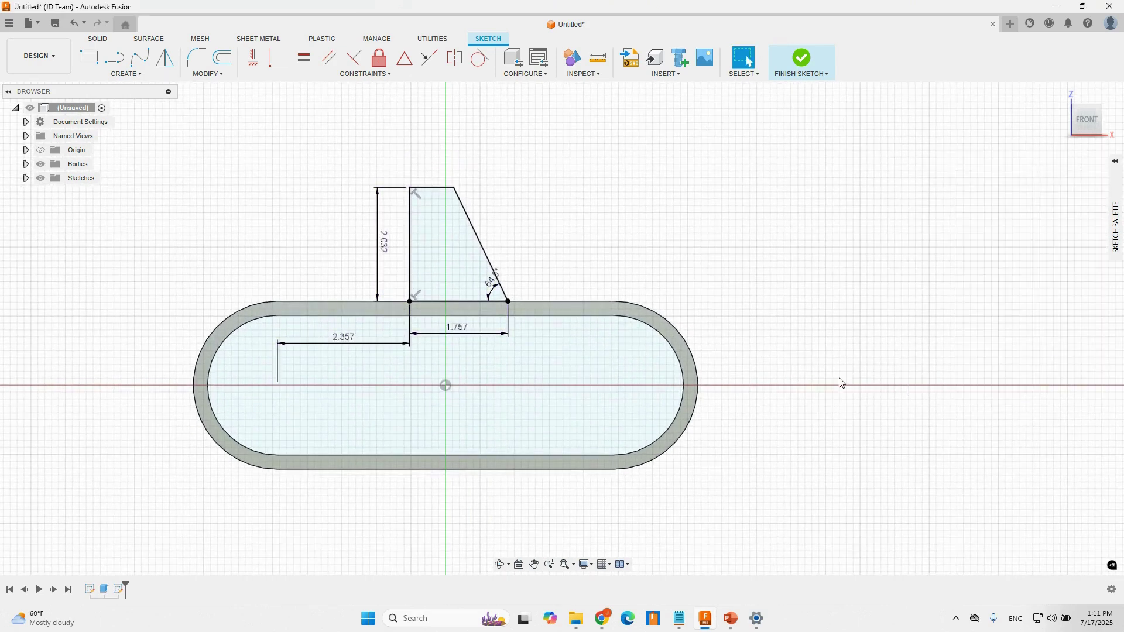
mouse_move(350, 345)
left_mouse_down()
mouse_move(341, 253)
mouse_move(353, 158)
left_mouse_up()
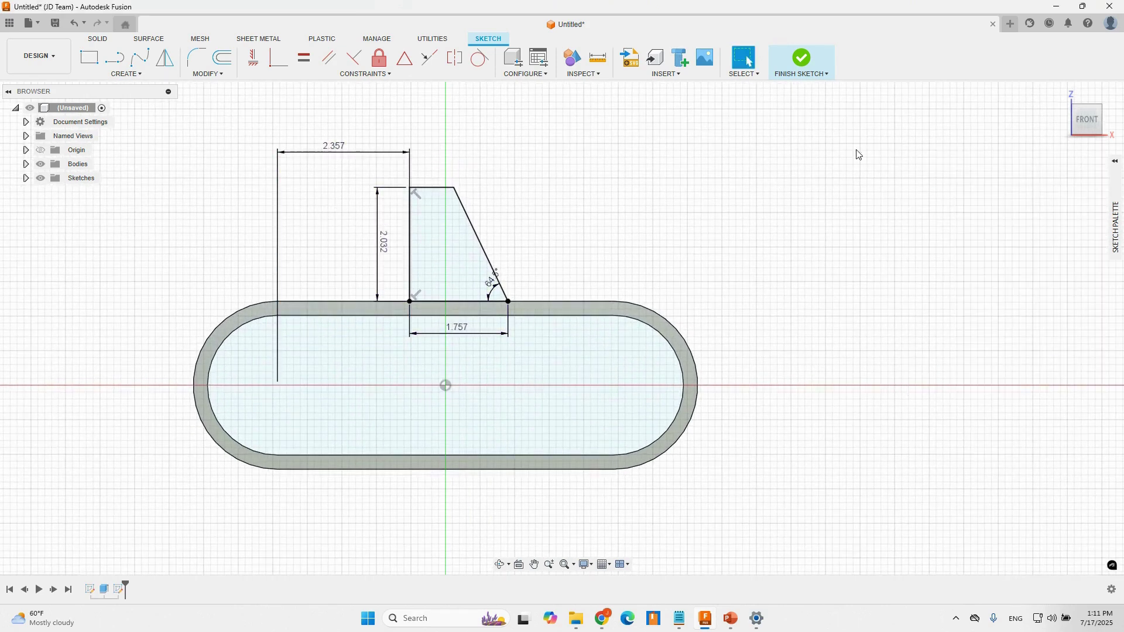
- Finish the sketch and extrude the trapezoid profile -4.80 in to the ring's back edge, joined to the existing body
left_click(805, 62)
mouse_move(760, 198)
middle_mouse_down("shift")
mouse_move(654, 204)
mouse_move(641, 222)
middle_mouse_up("shift")
left_click(114, 57)
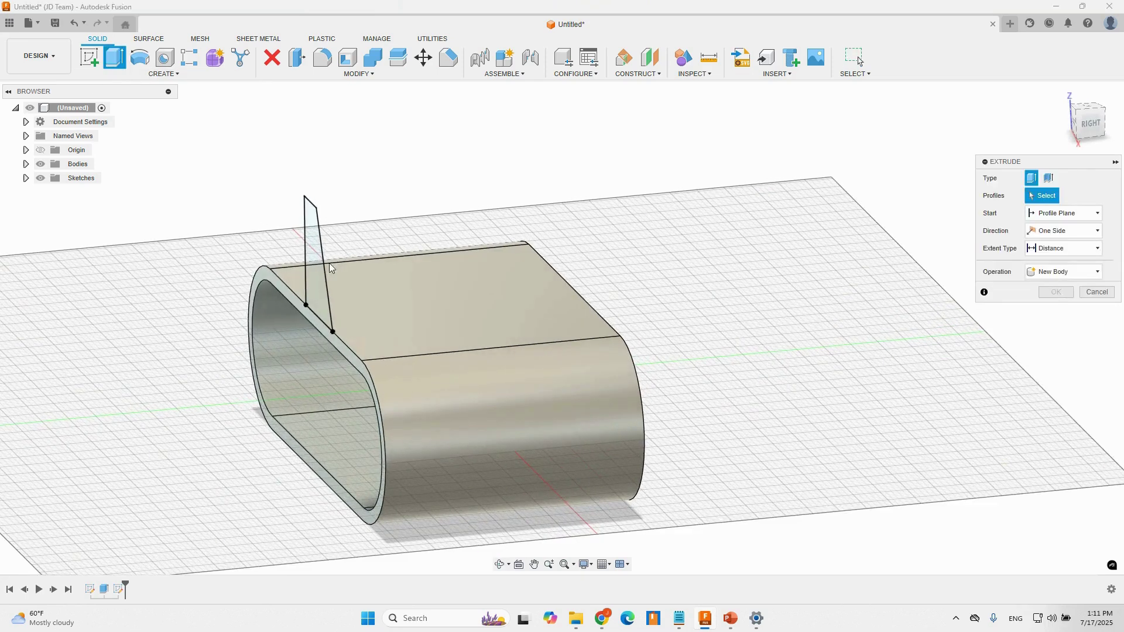
left_click(321, 279)
left_click_drag(311, 266, 517, 245)
middle_click_drag(810, 274, 631, 271, "shift")
left_click(658, 253)
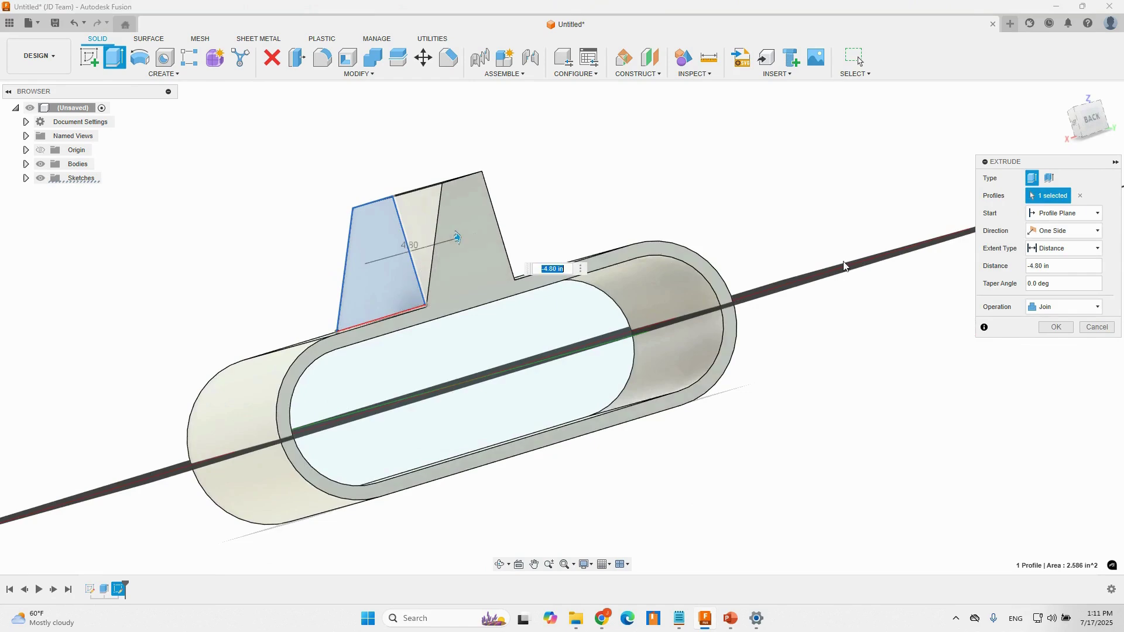
left_click(1050, 327)
- Switch to the PowerPoint slide show with the Fusion release topics
middle_click_drag(709, 535, 842, 485, "shift")
mouse_move(731, 619)
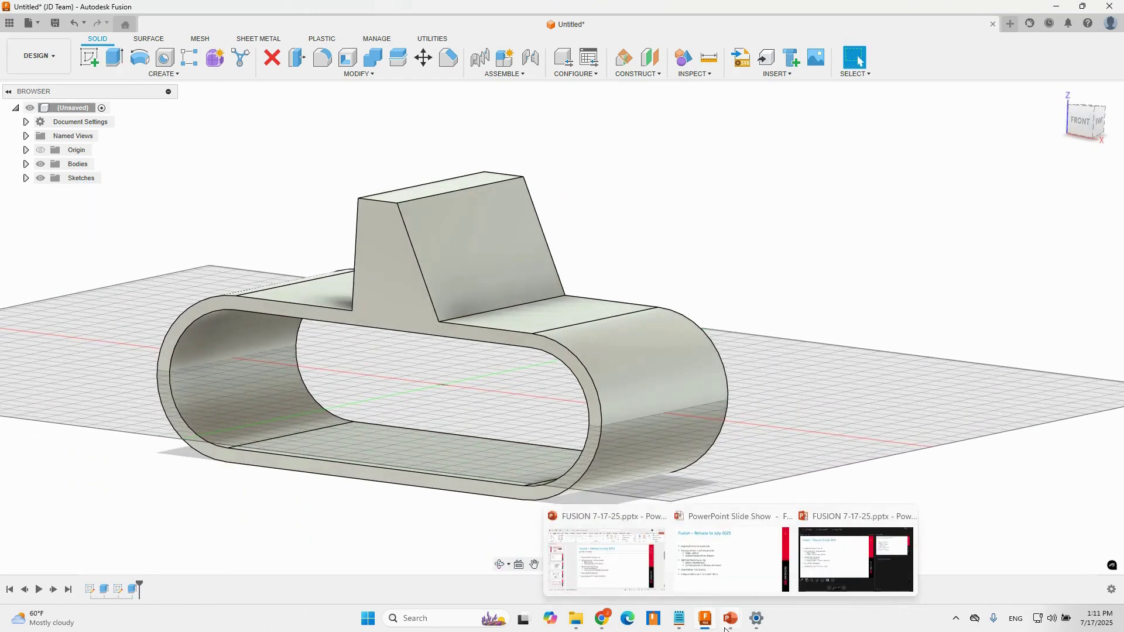
left_click(914, 553)
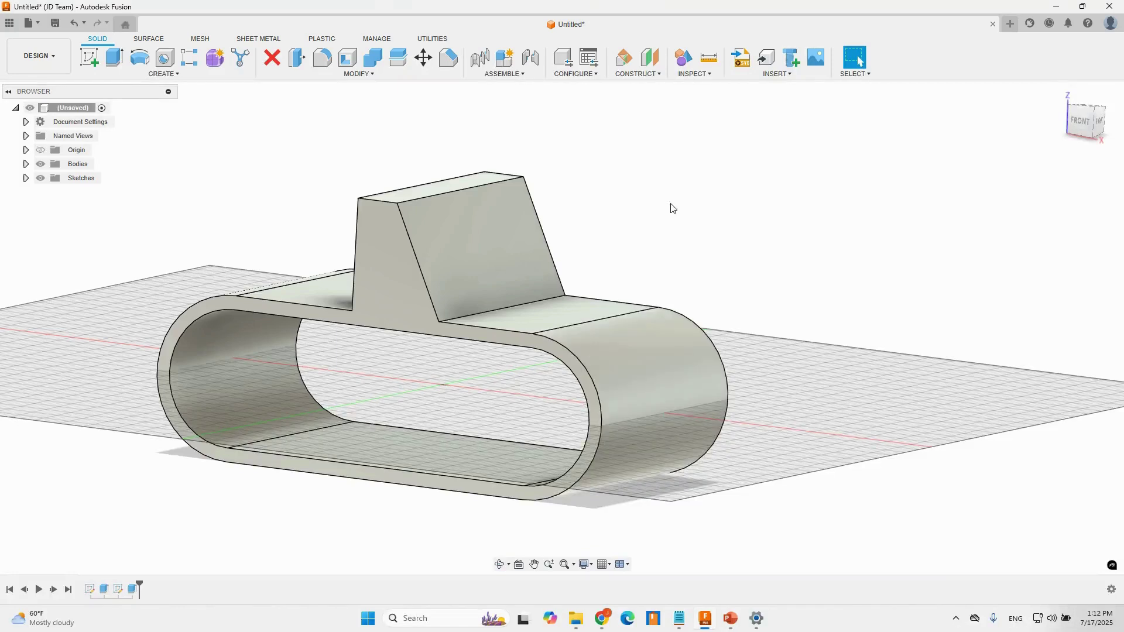
middle_click_drag(673, 208, 819, 190, "shift")
left_click(38, 51)
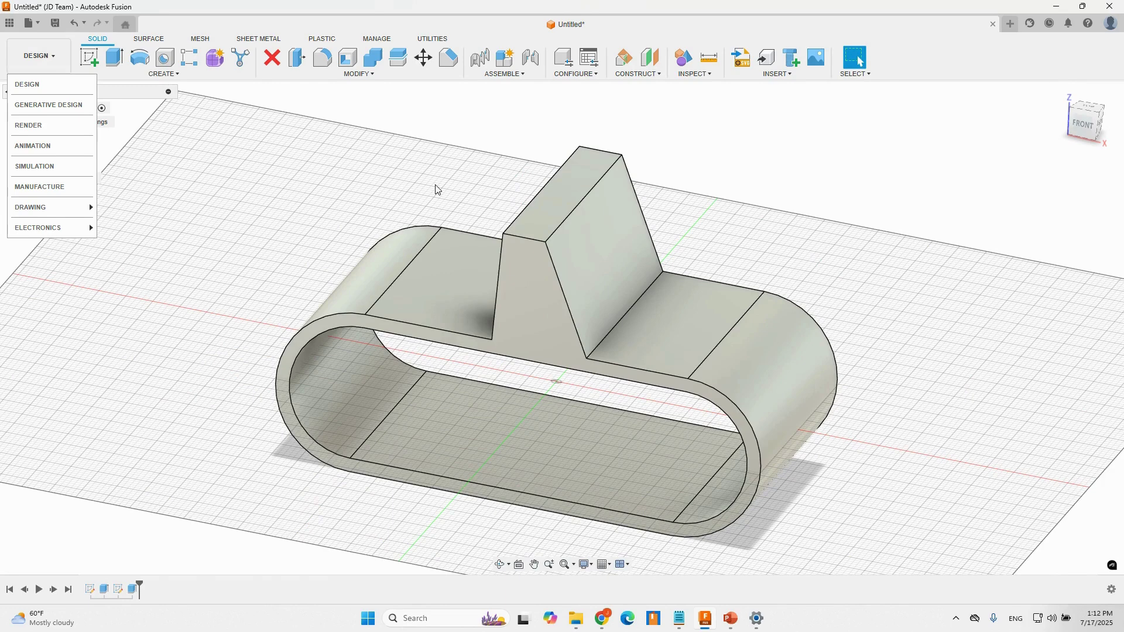
left_click(457, 243)
key("alt+Tab")
- Save the design as Printed_part in the Webinars location
key("ctrl+s")
key("ctrl+a")
type("Printed?")
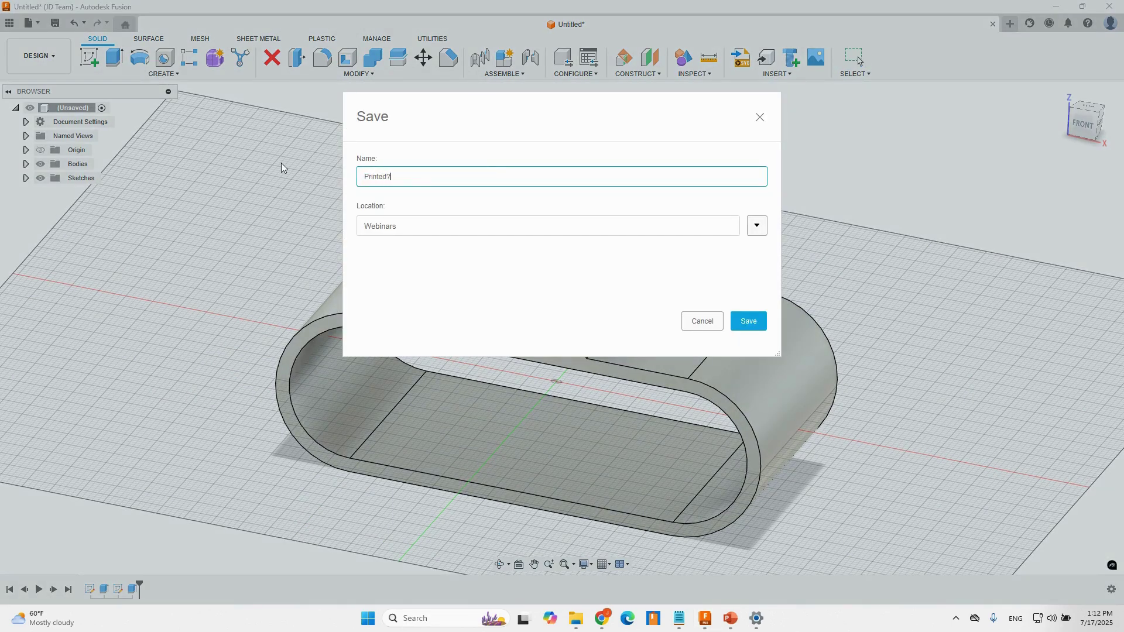
key("BackSpace")
key("alt+shift")
key("BackSpace")
type("d_part")
key("Return")
- Set the model to the home view, switch to the Manufacture workspace and start a new additive setup
middle_click_drag(779, 286, 858, 242, "shift")
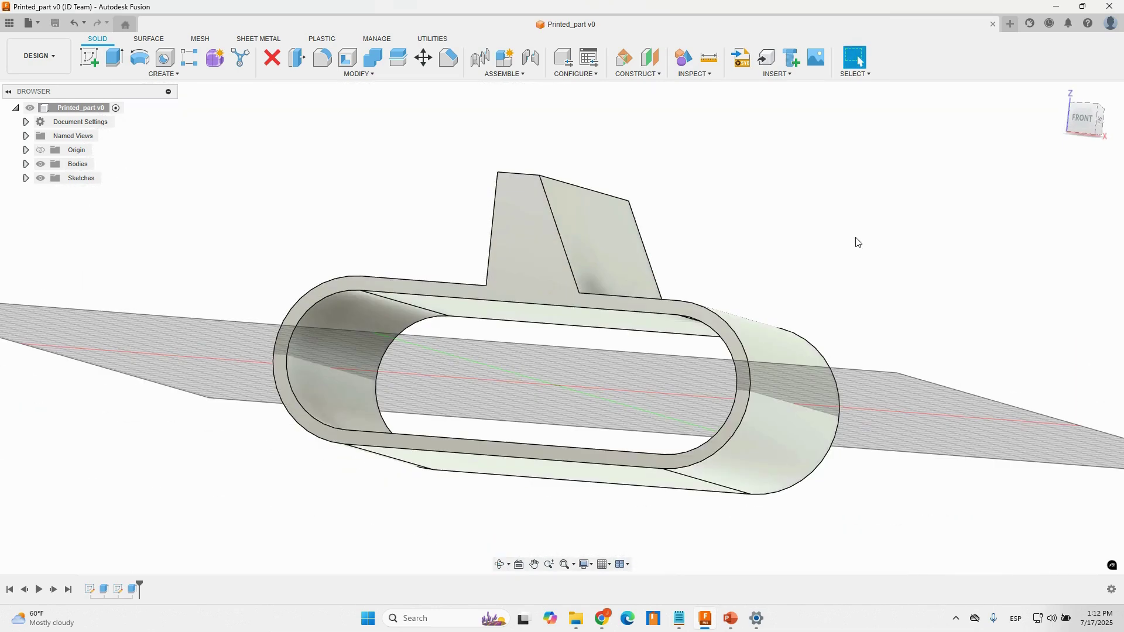
left_click(1082, 117)
left_click(1061, 93)
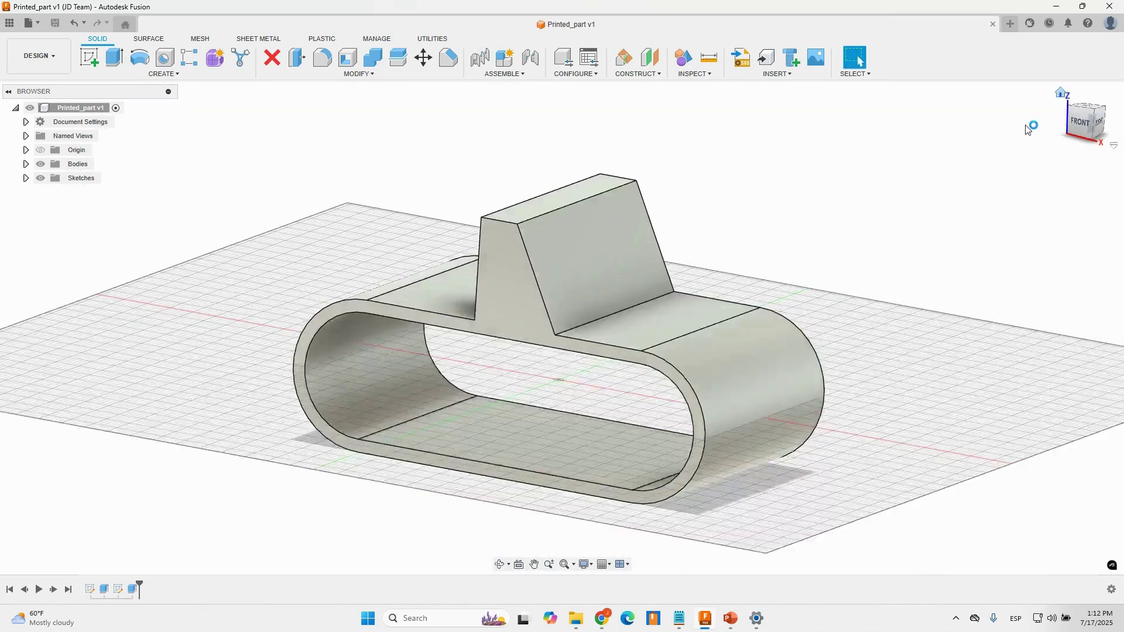
left_click(64, 57)
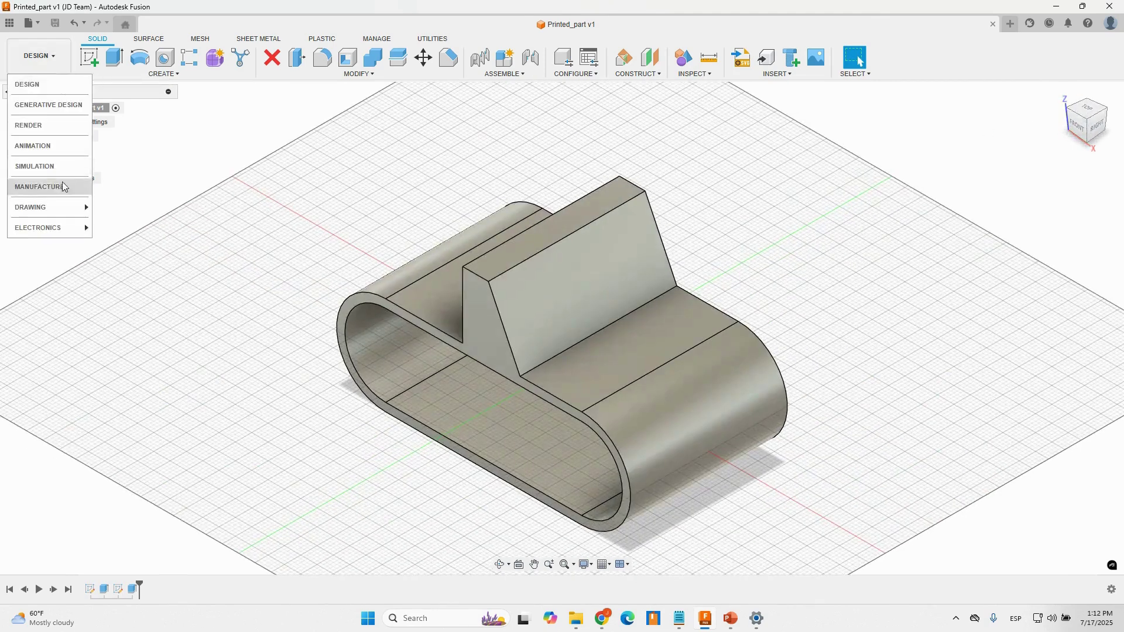
left_click(53, 187)
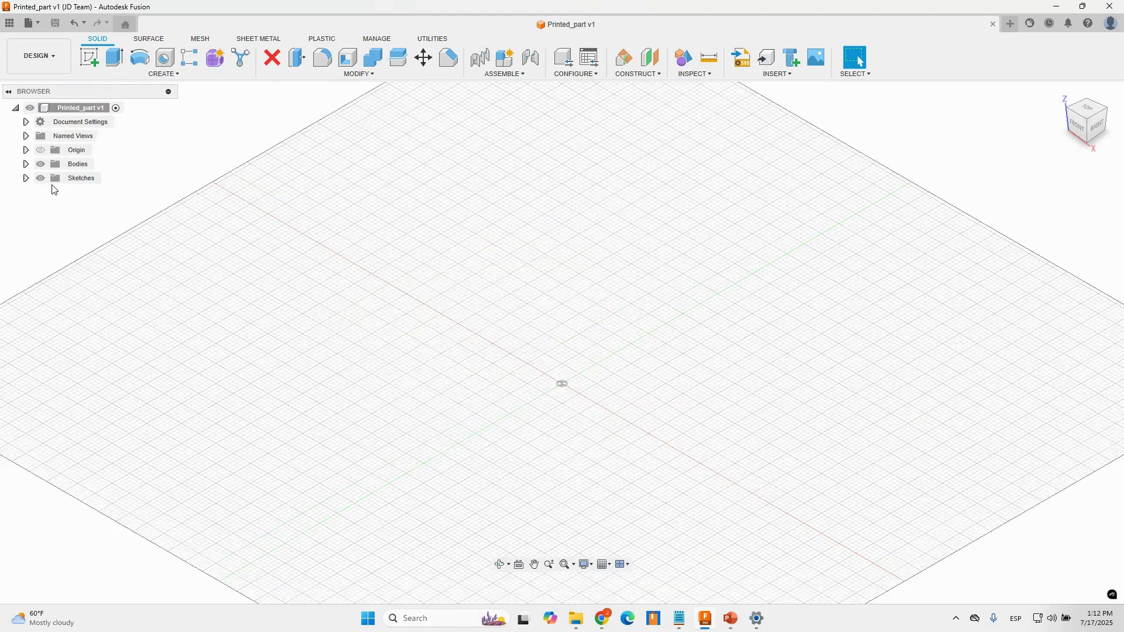
left_click(89, 56)
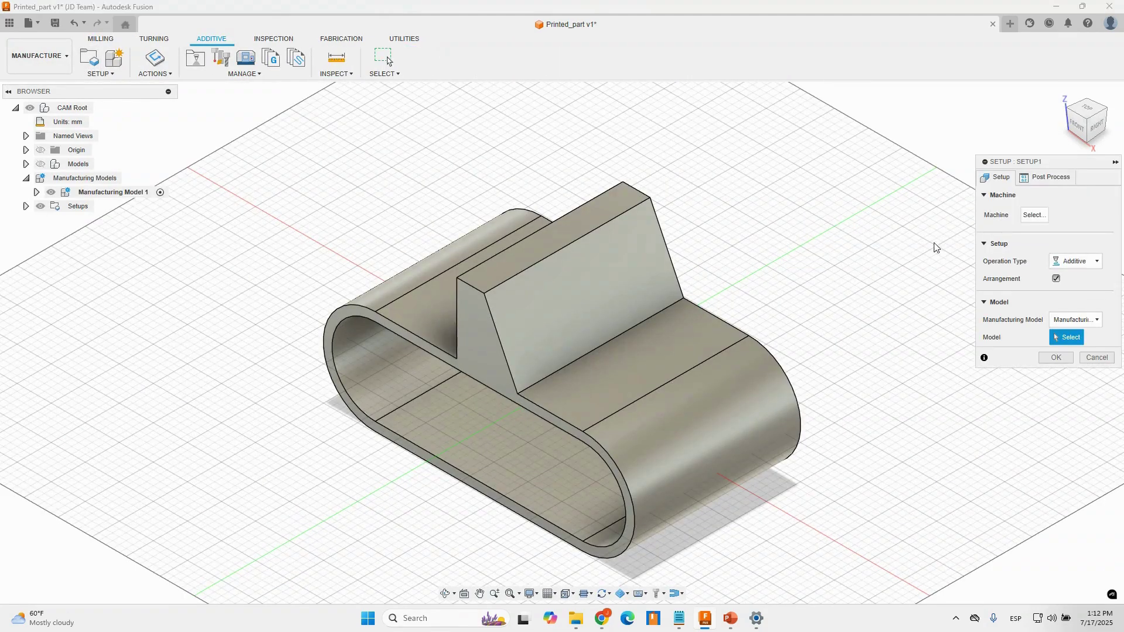
- Assign the Creality Ender 2 Pro from the machine library as the setup's machine
left_click(1033, 214)
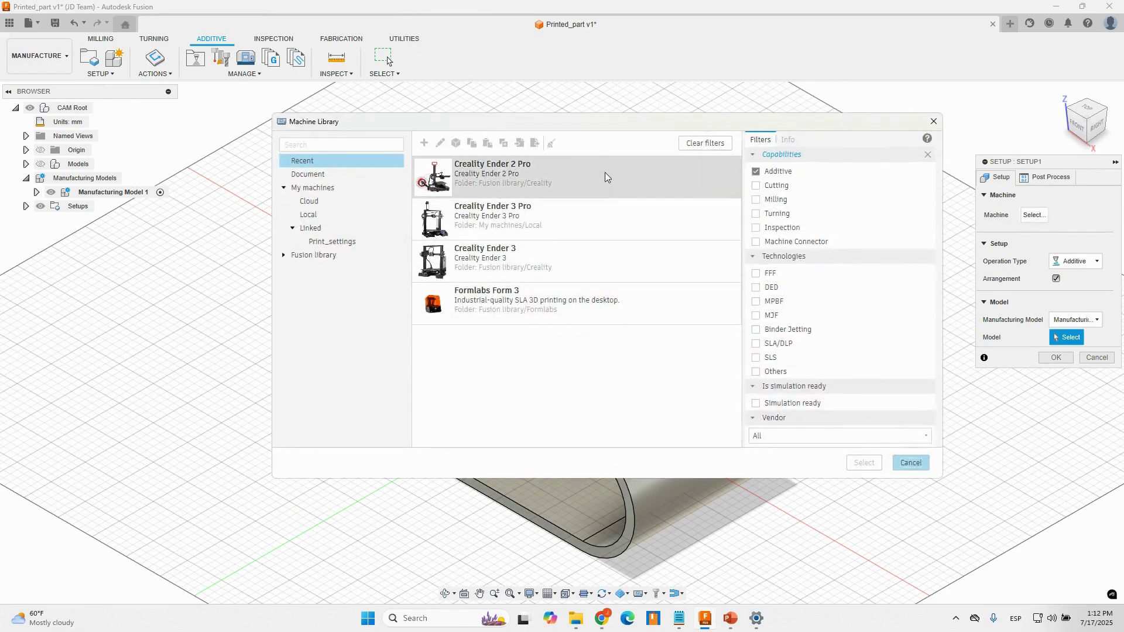
left_click(566, 177)
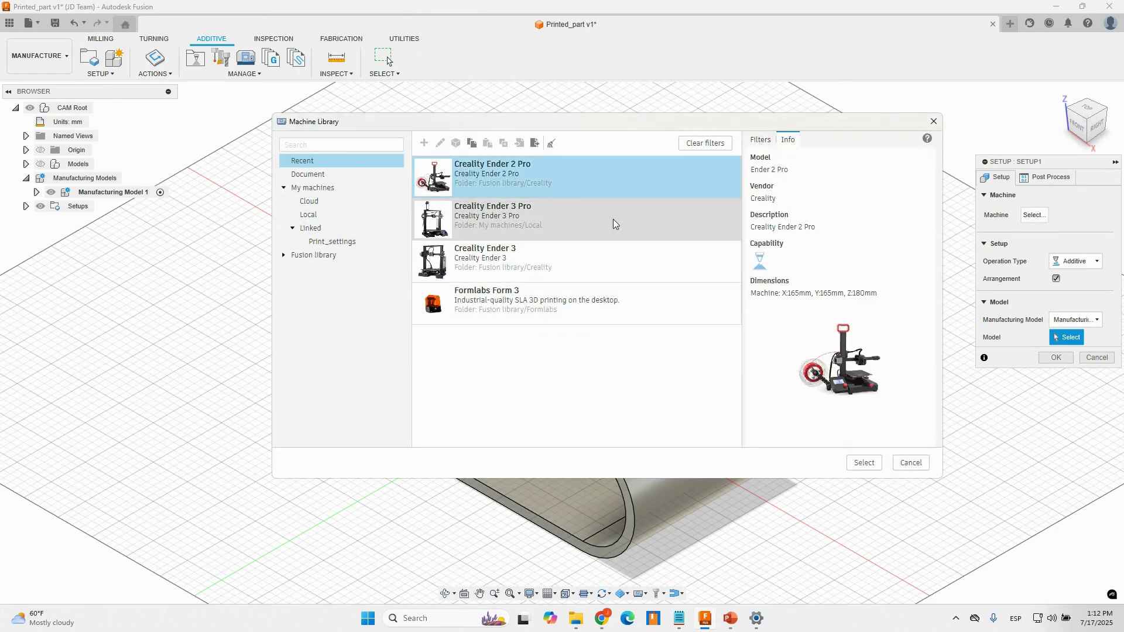
left_click(857, 462)
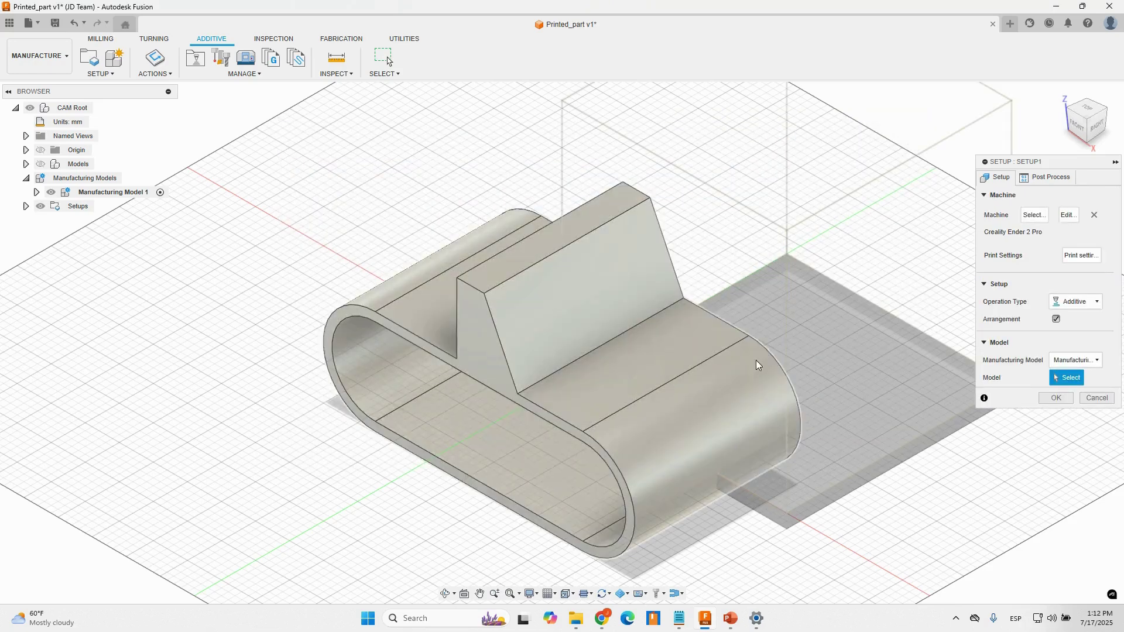
scroll(799, 384, "down", 1)
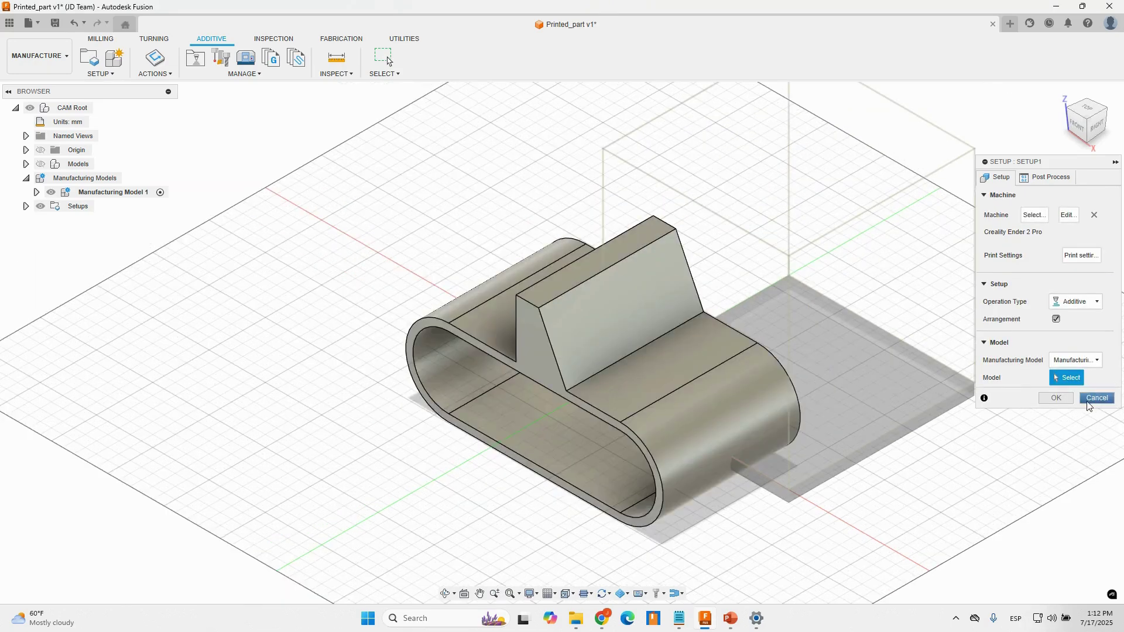
- Cancel the new additive setup and return to the Design workspace
left_click(1097, 398)
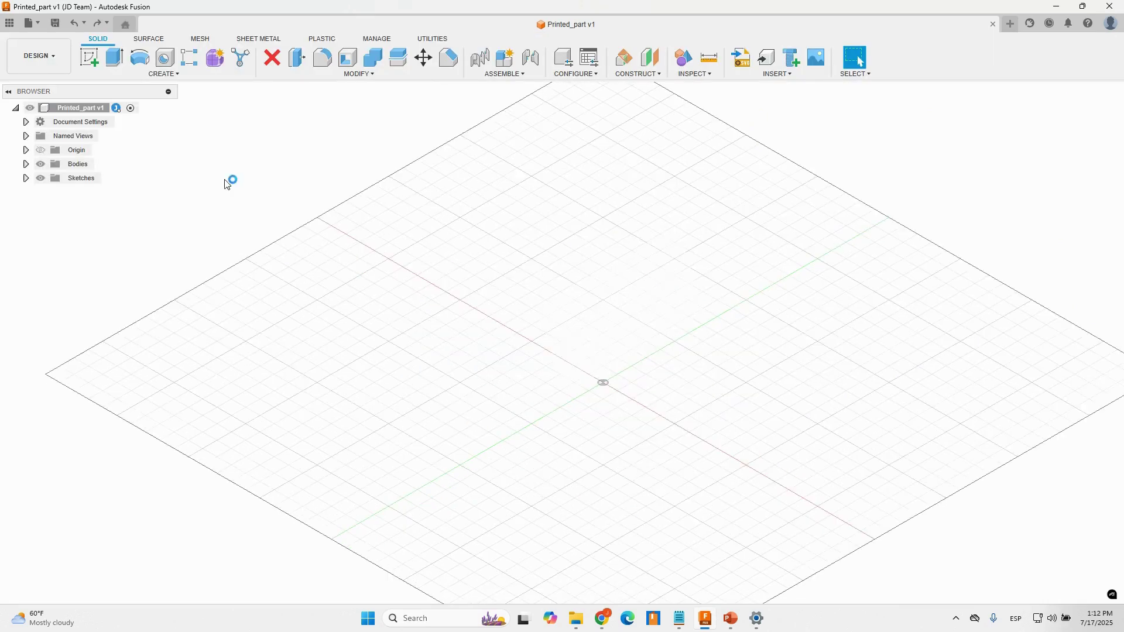
left_click(37, 58)
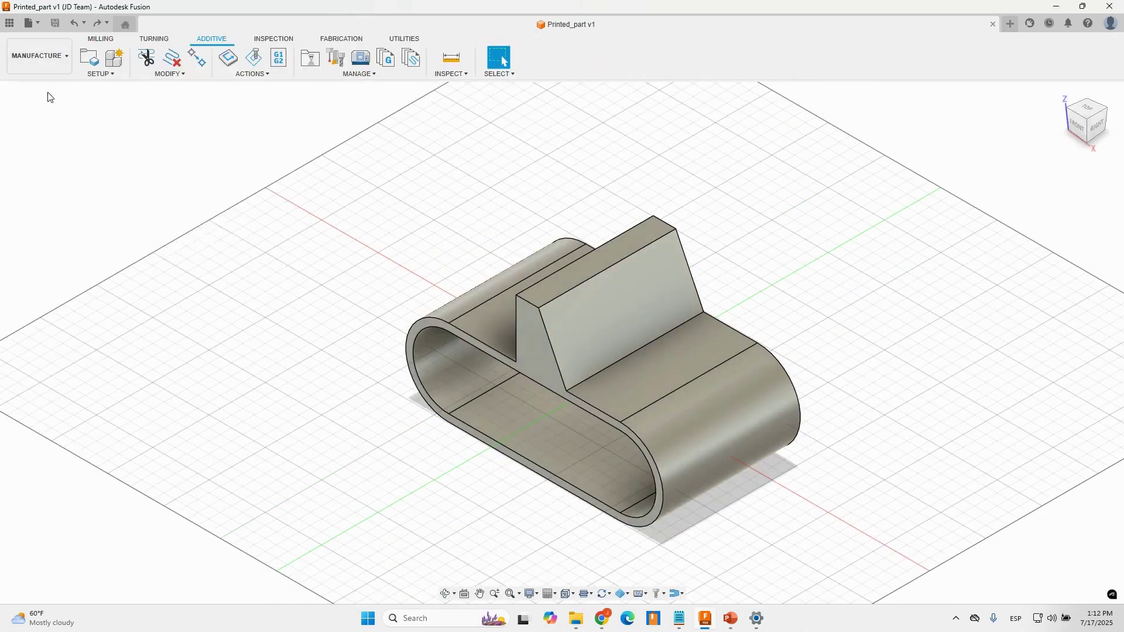
left_click(48, 88)
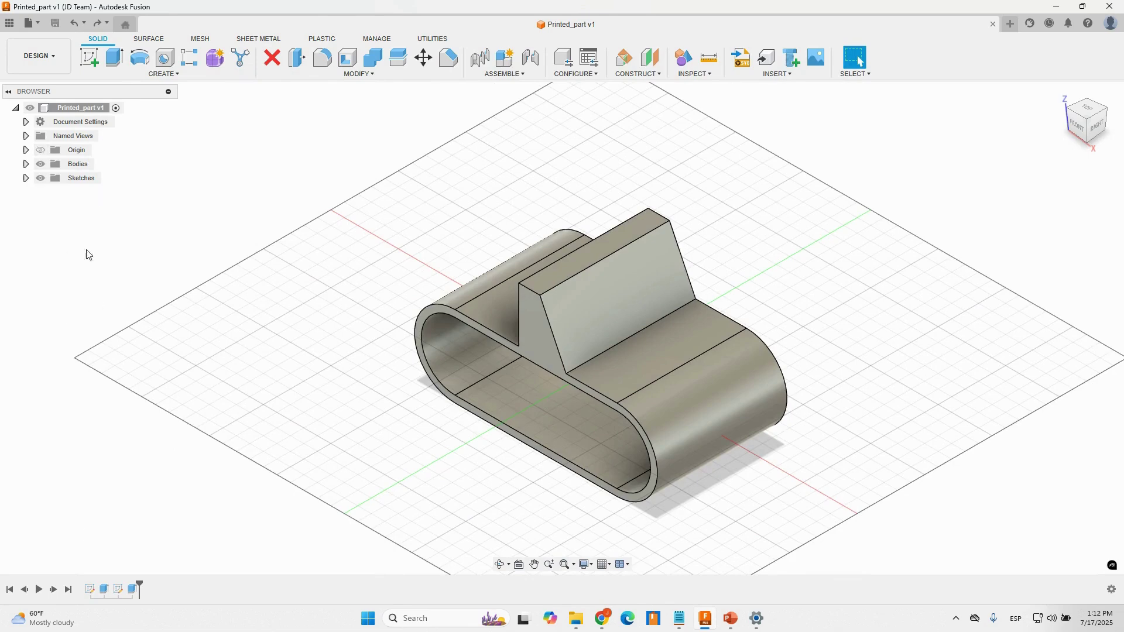
- Scale the slot-shaped body uniformly by a factor of 0.25
left_click(366, 76)
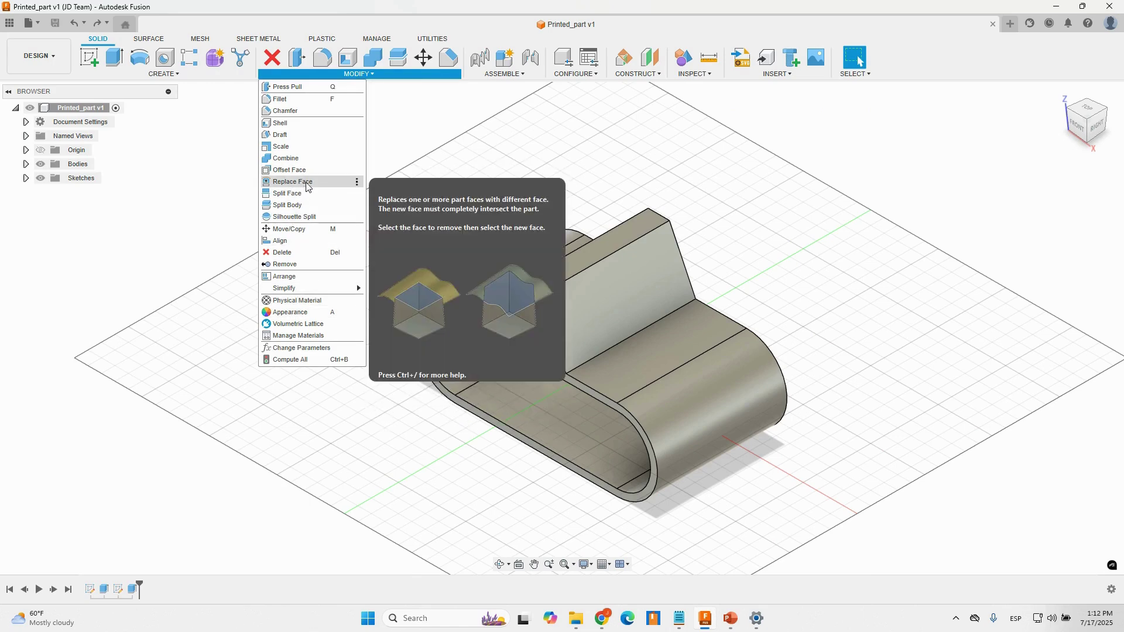
left_click(306, 146)
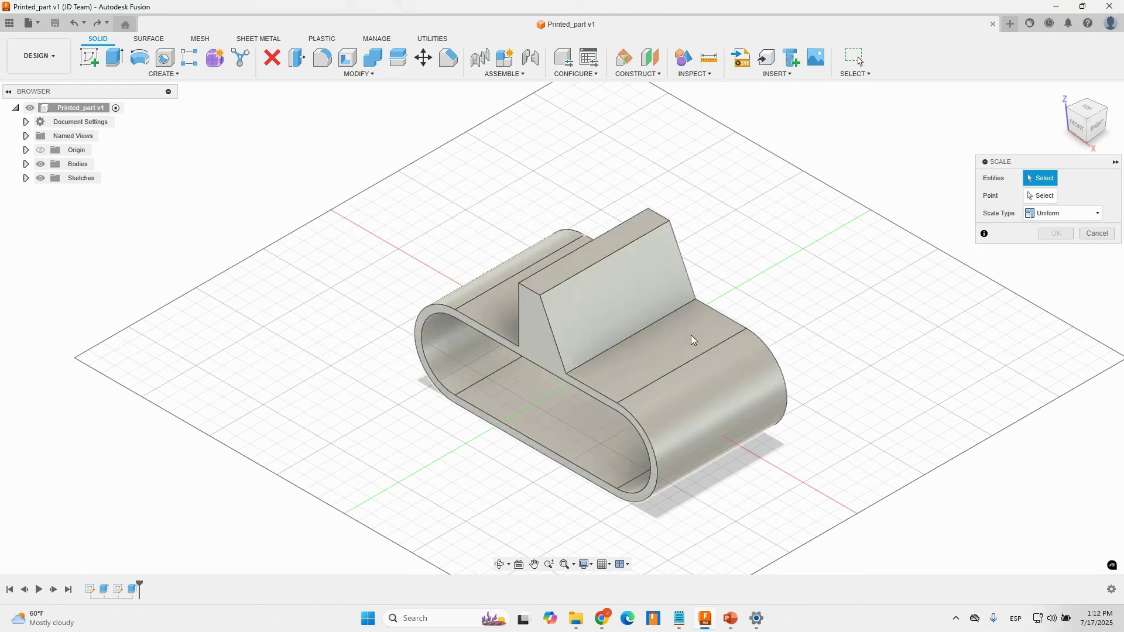
left_click(692, 340)
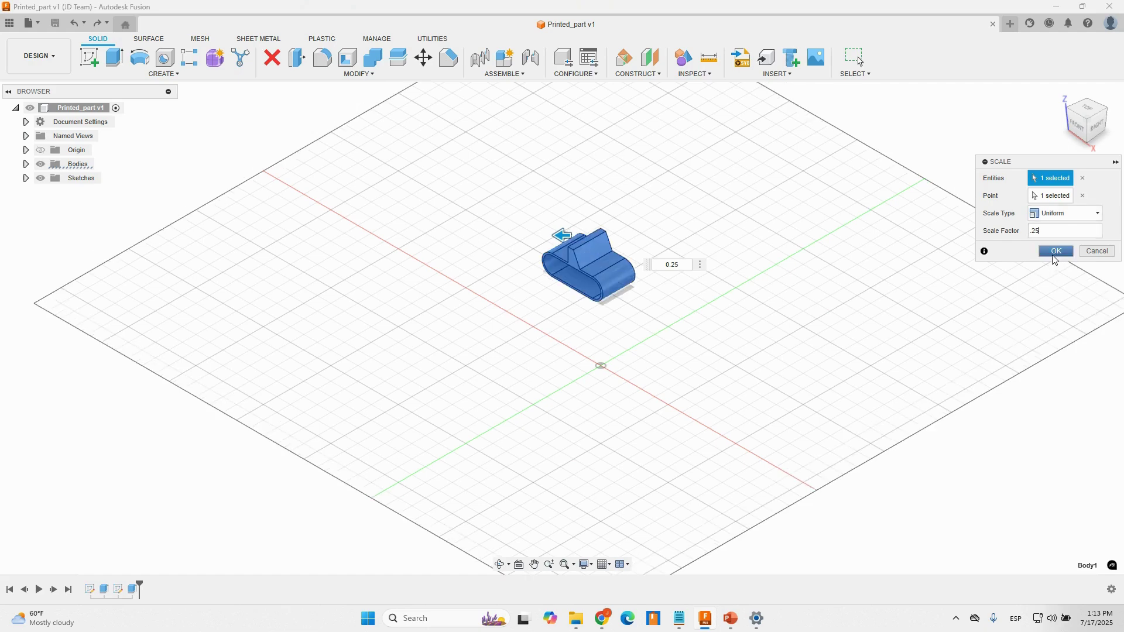
left_click(1055, 252)
scroll(702, 236, "up", 3)
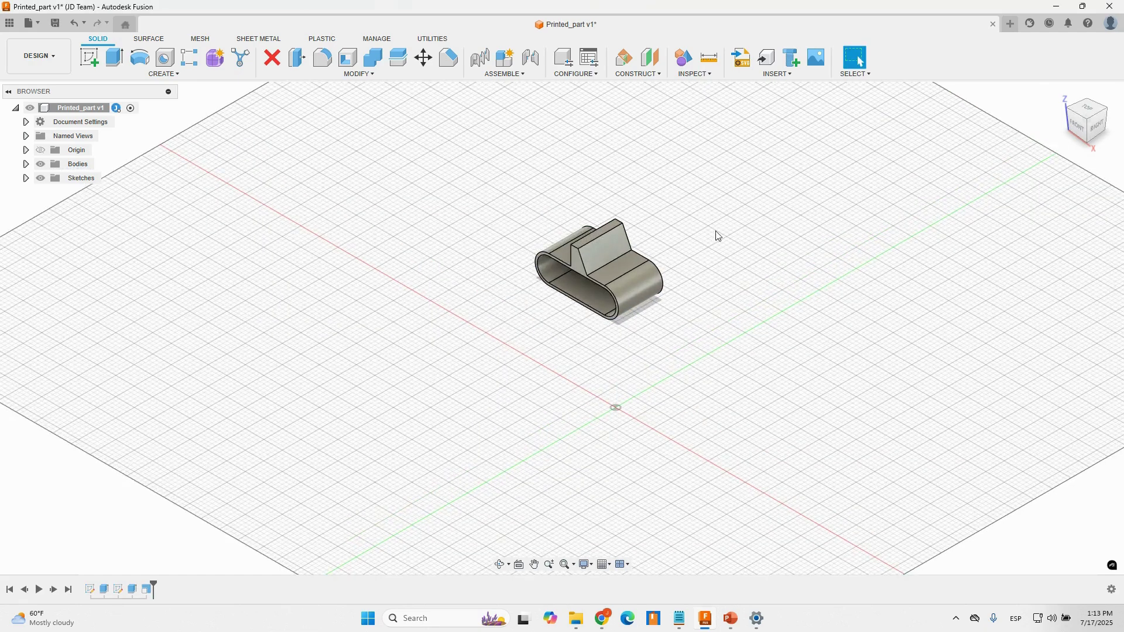
- Save the scaled design as a new version and switch to the Manufacture workspace
key("ctrl+s")
left_click(548, 331)
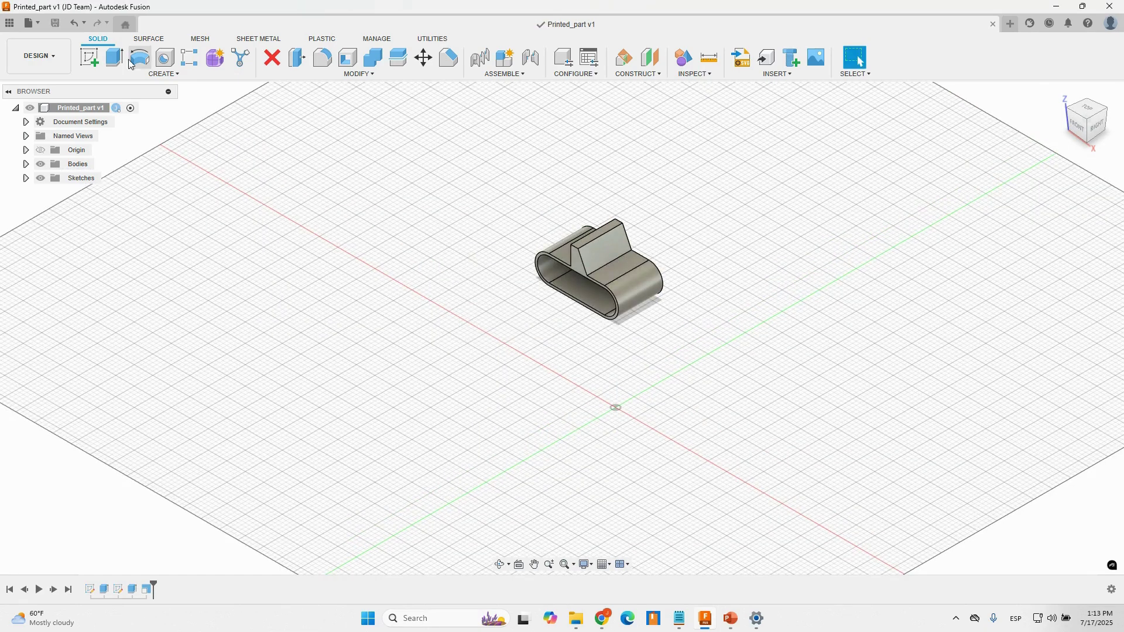
left_click(46, 47)
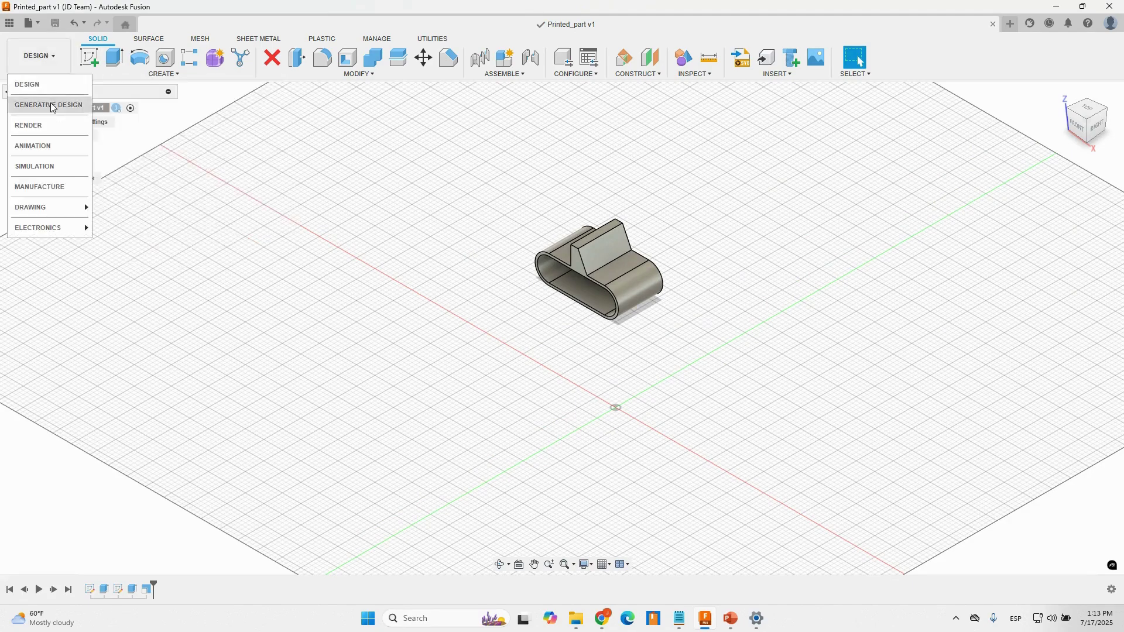
left_click(39, 186)
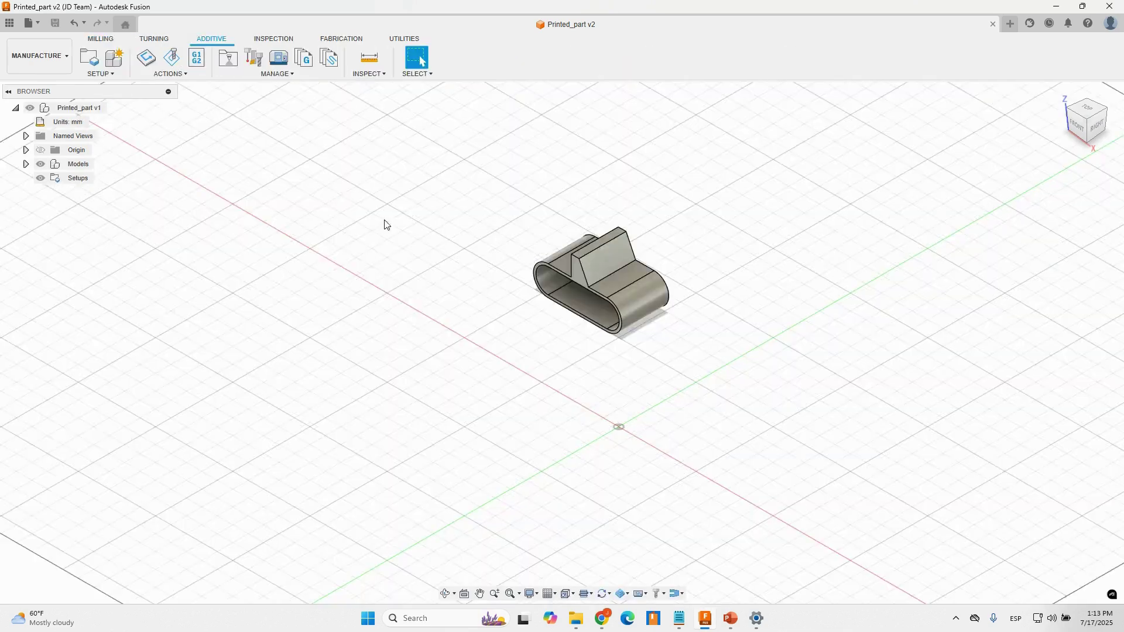
- Start a new additive setup and assign the Creality Ender 2 Pro from the machine library
left_click(89, 57)
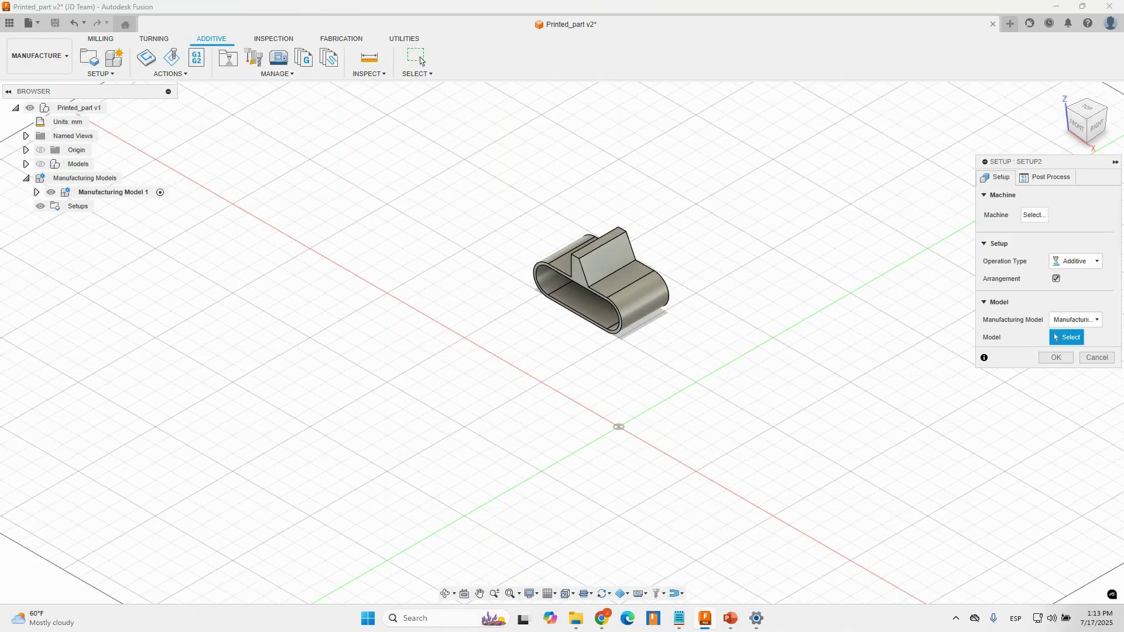
left_click(1033, 215)
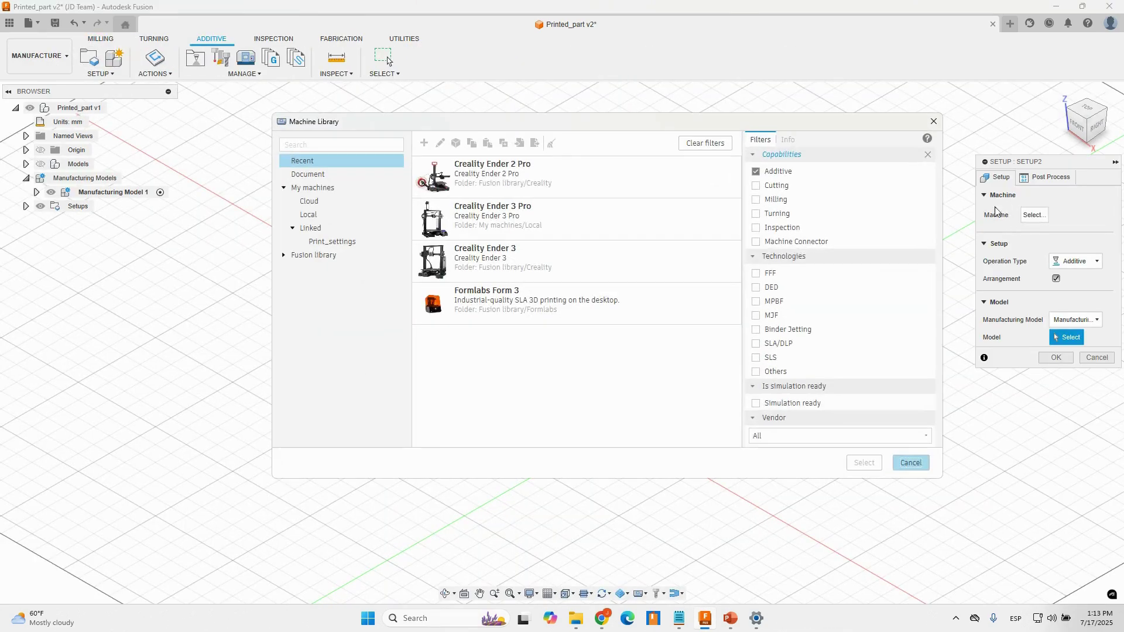
left_click(567, 176)
left_click(862, 462)
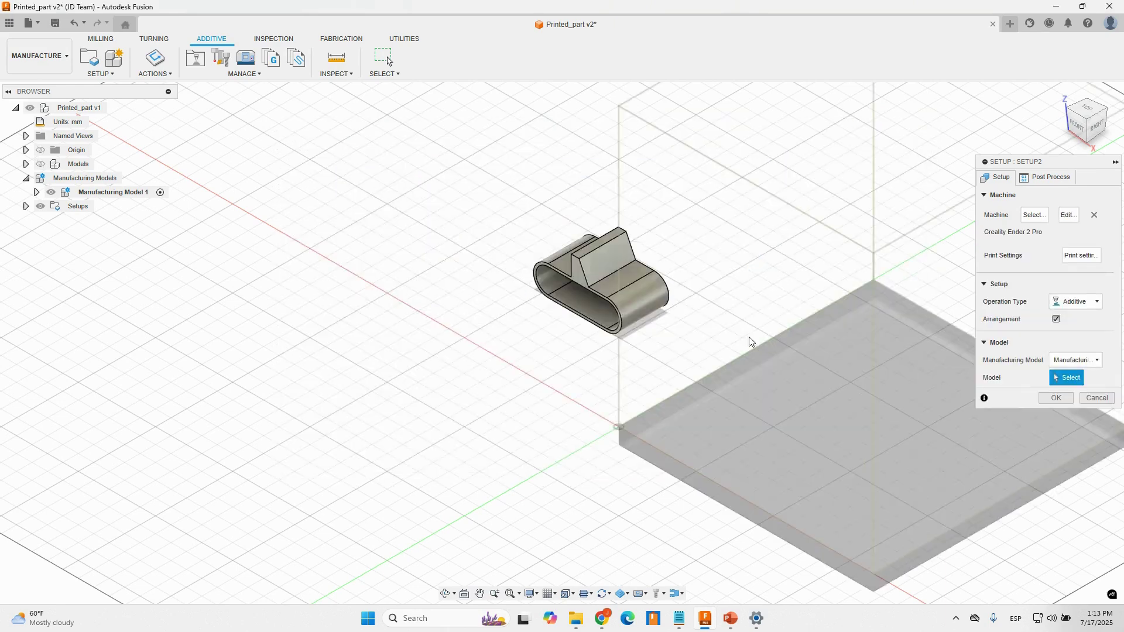
- Select the scaled body as the setup's model and assign the 0.15 mm PLA (Bowden Tube) print setting
scroll(624, 269, "down", 1)
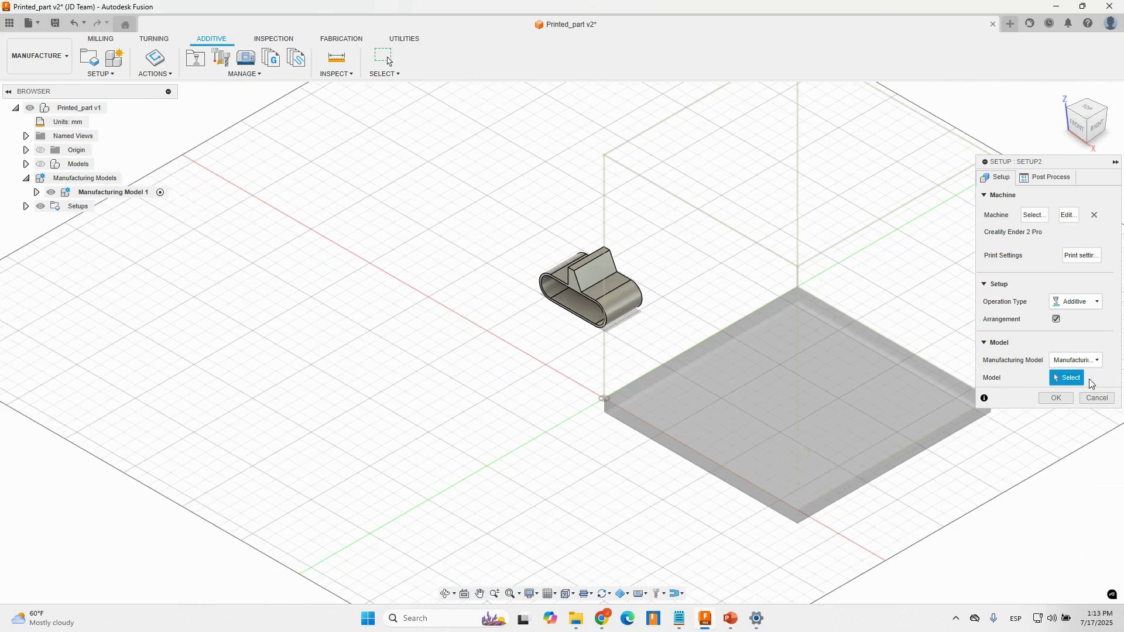
left_click(644, 293)
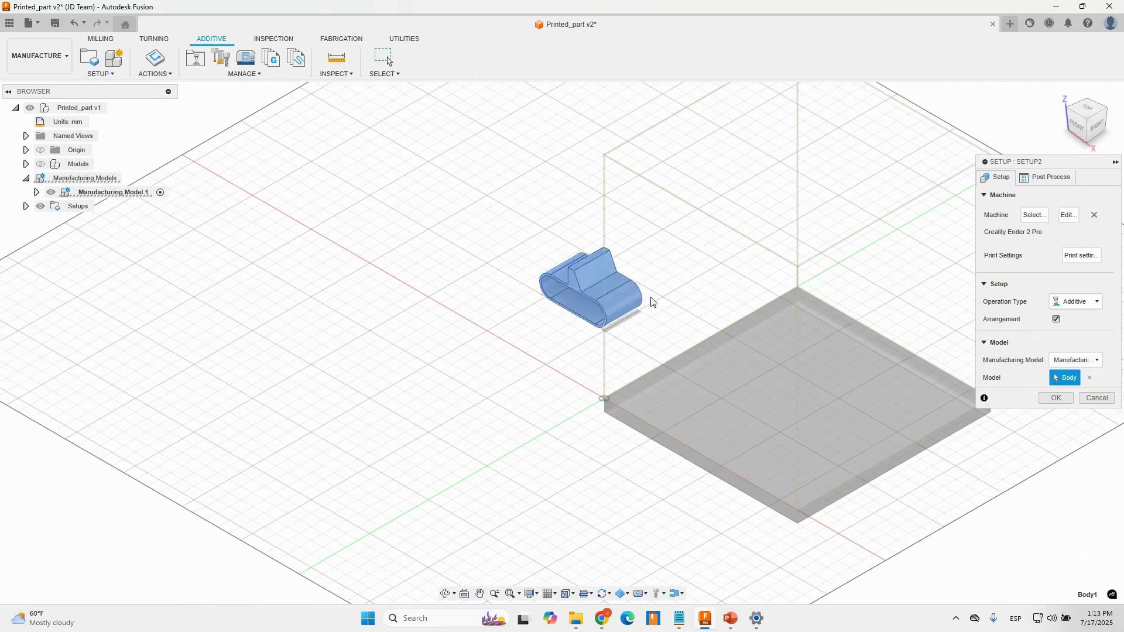
left_click(1055, 398)
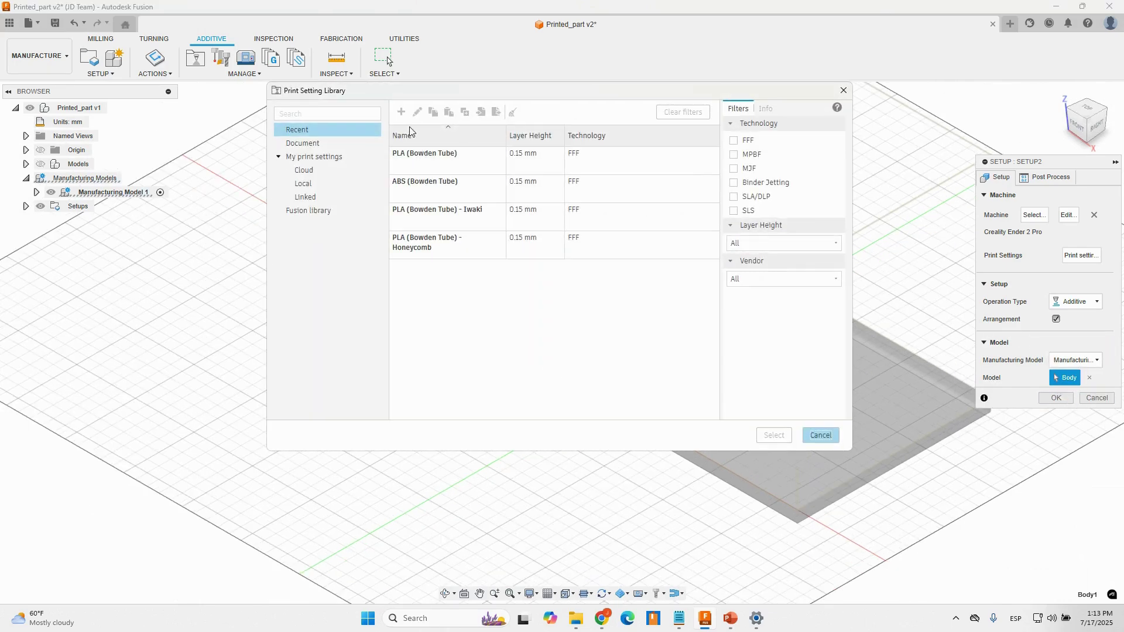
left_click(459, 168)
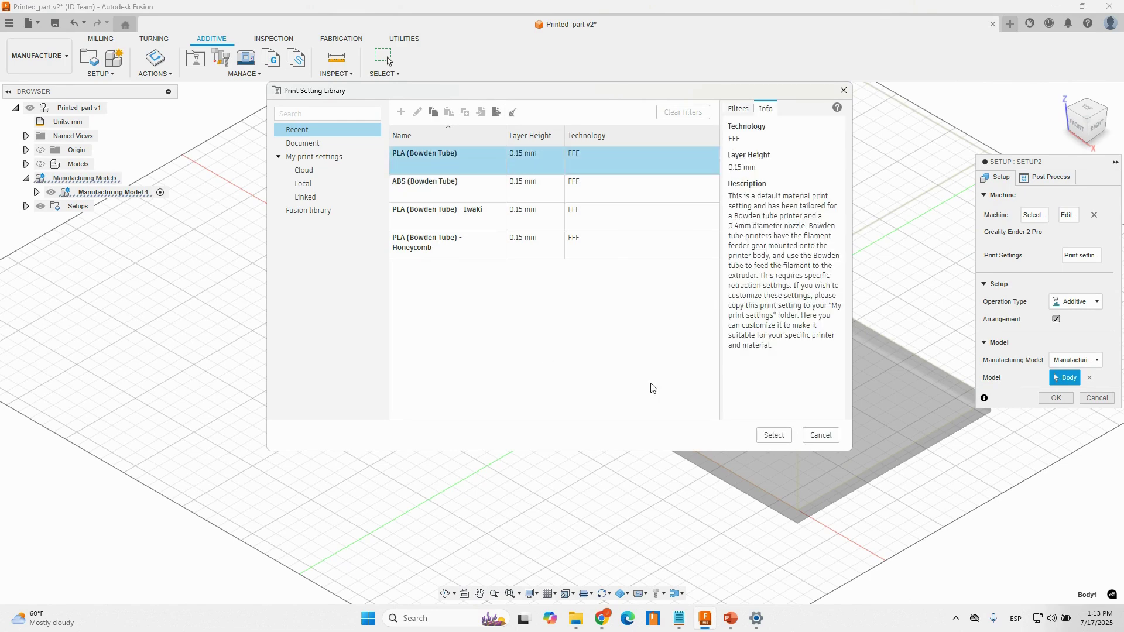
left_click(774, 435)
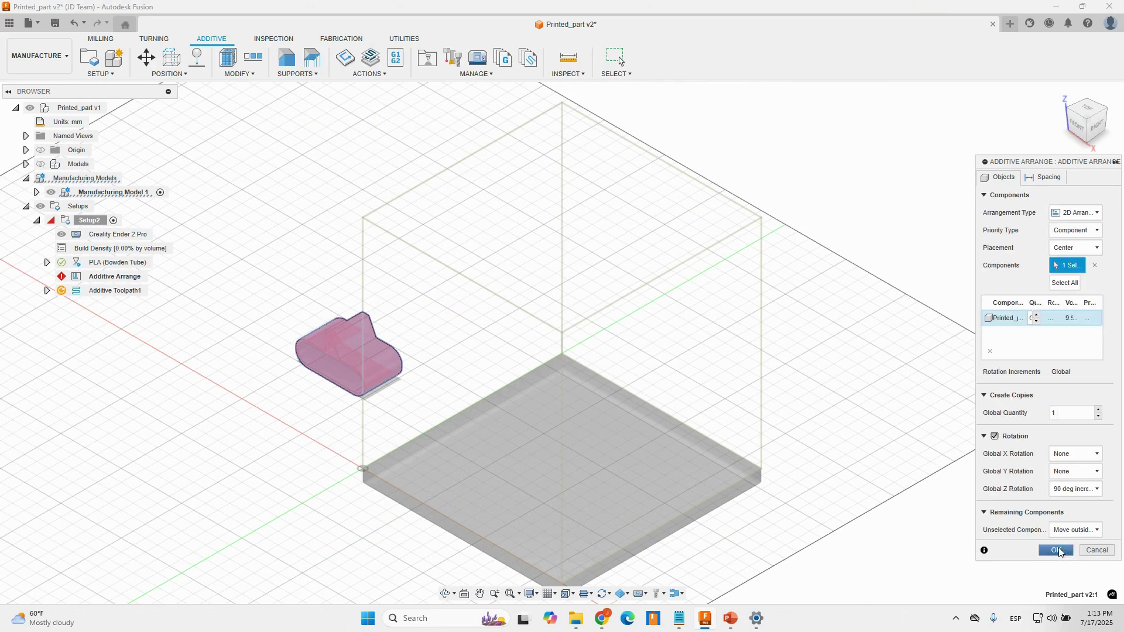
- Set the additive arrange's platform clearance to 0 and arrange the part on the build platform
left_click(1057, 550)
left_click(639, 257)
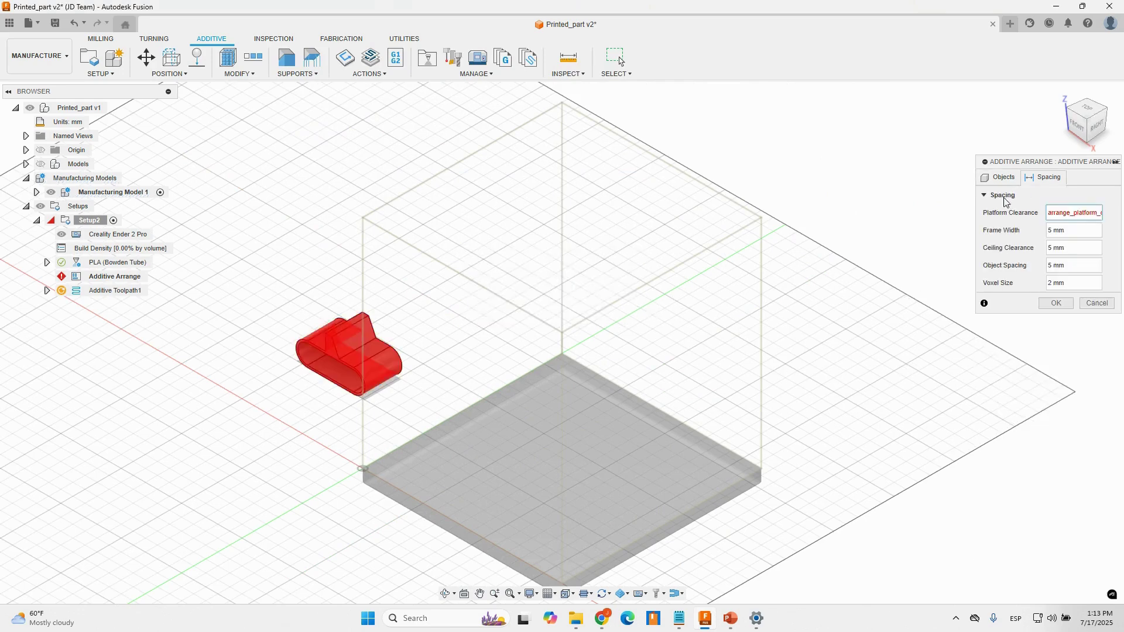
key("ctrl+a")
type("0")
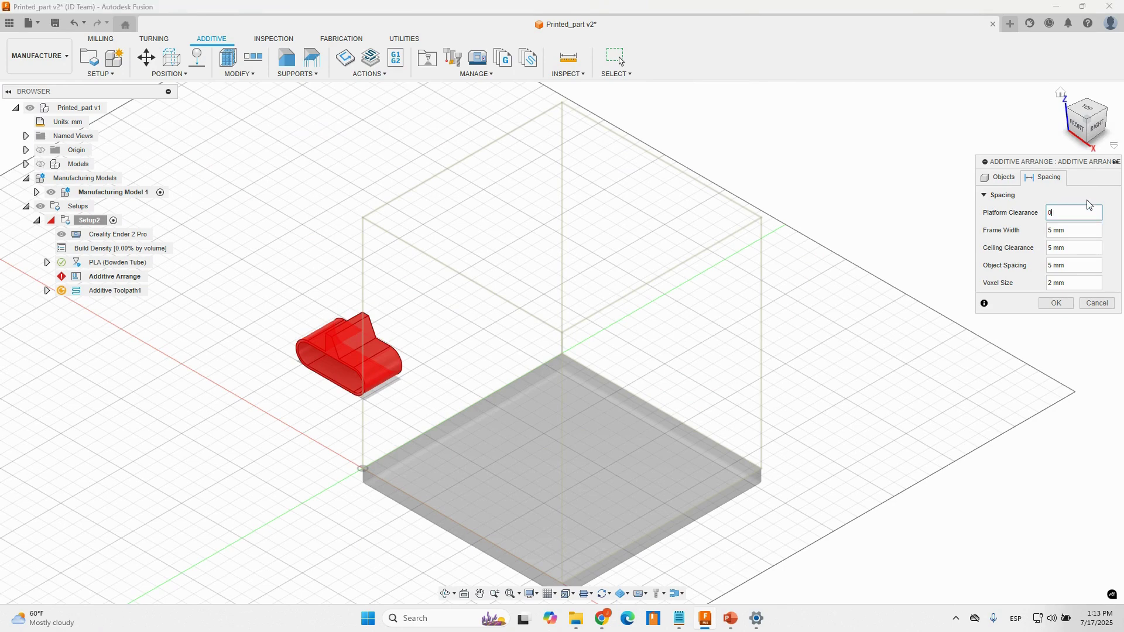
left_click(1058, 303)
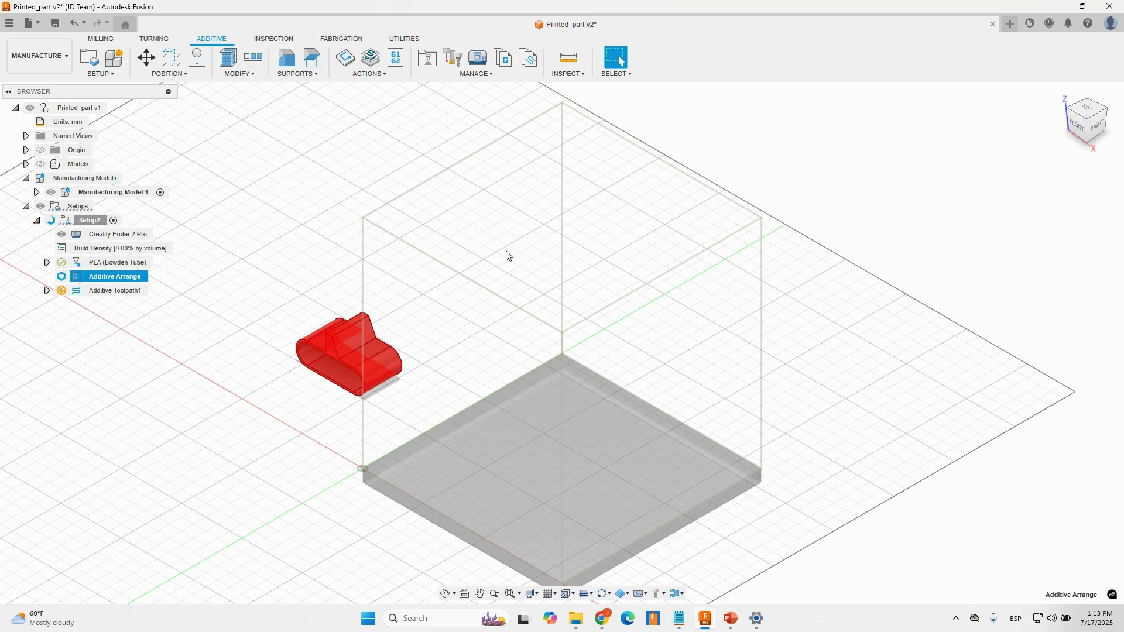
- Rotate the part on the platform so it stands upright on its slot-shaped end face
scroll(582, 511, "down", 1)
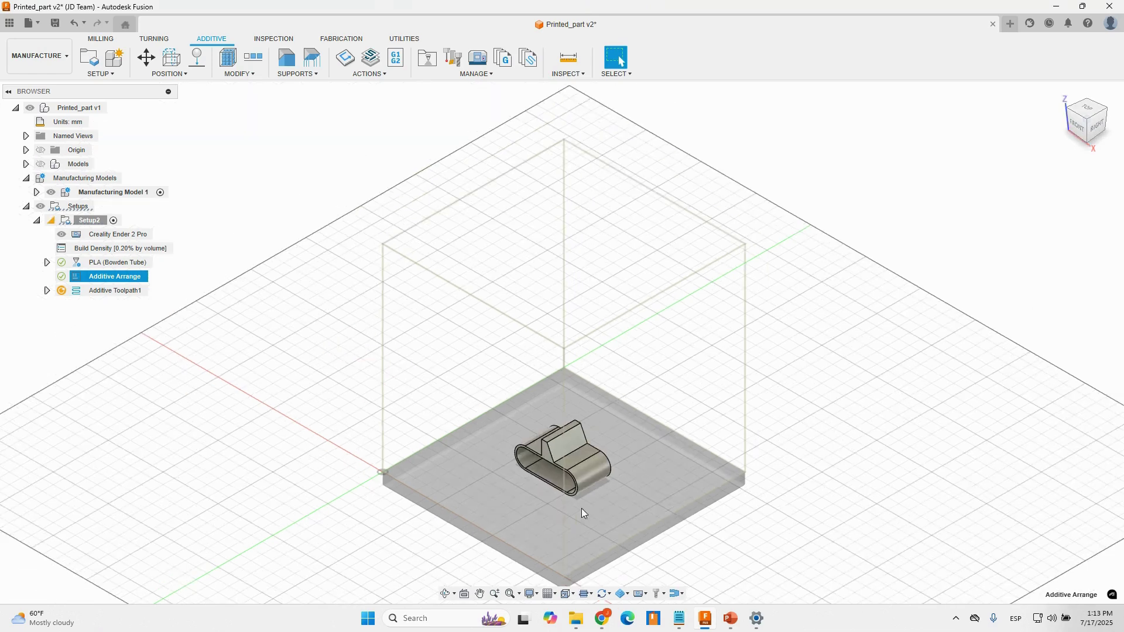
scroll(596, 480, "up", 3)
middle_click_drag(660, 362, 649, 303)
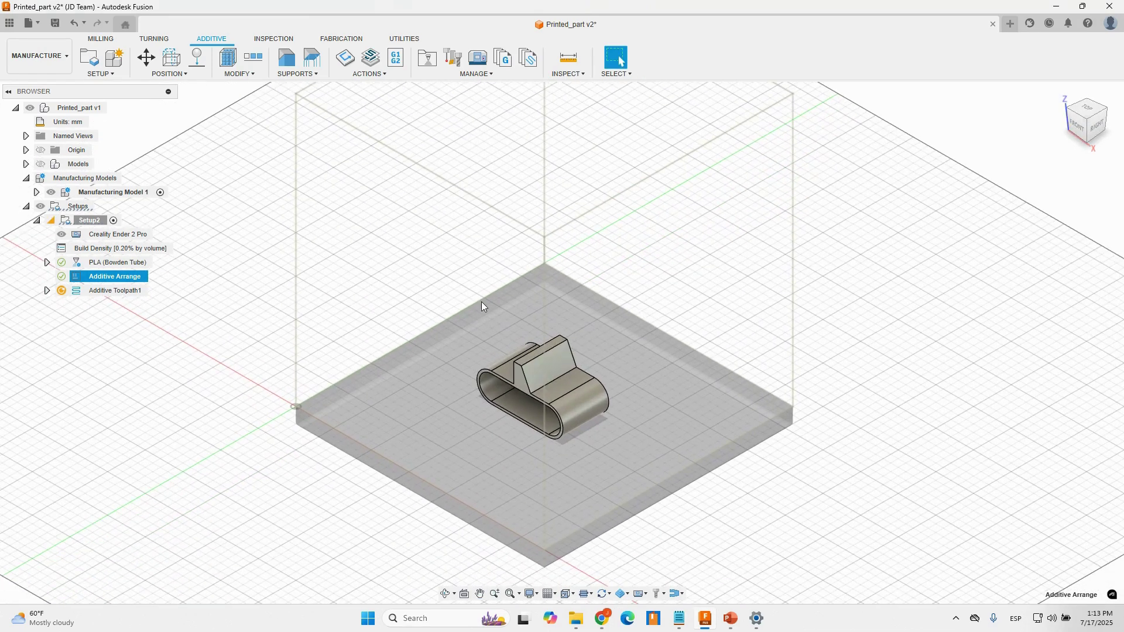
middle_click_drag(823, 361, 840, 360)
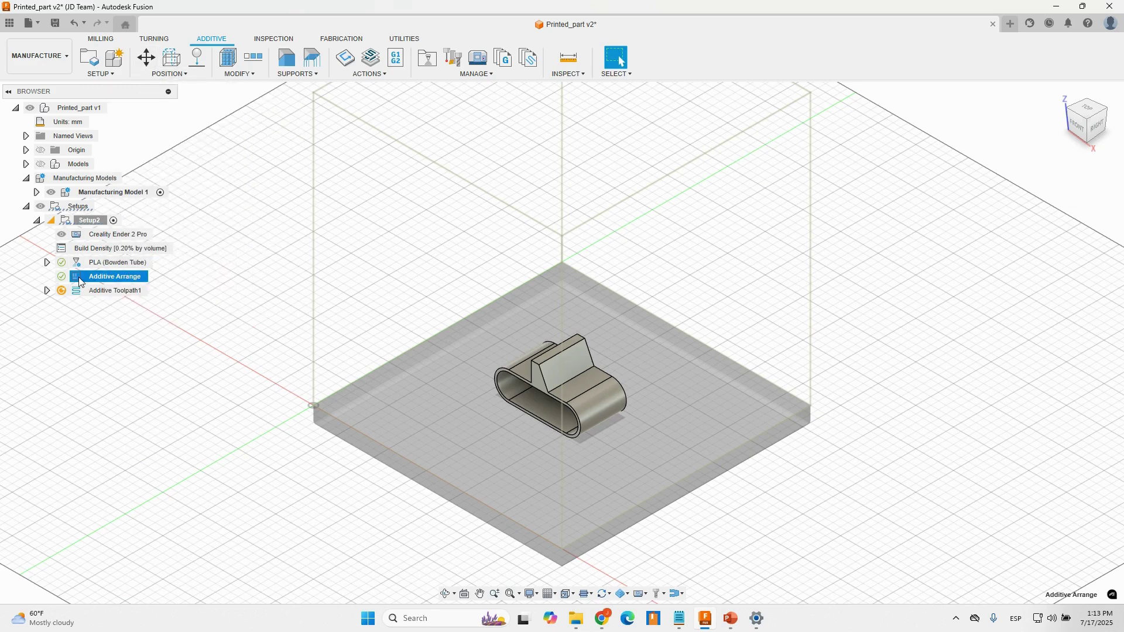
left_click(146, 57)
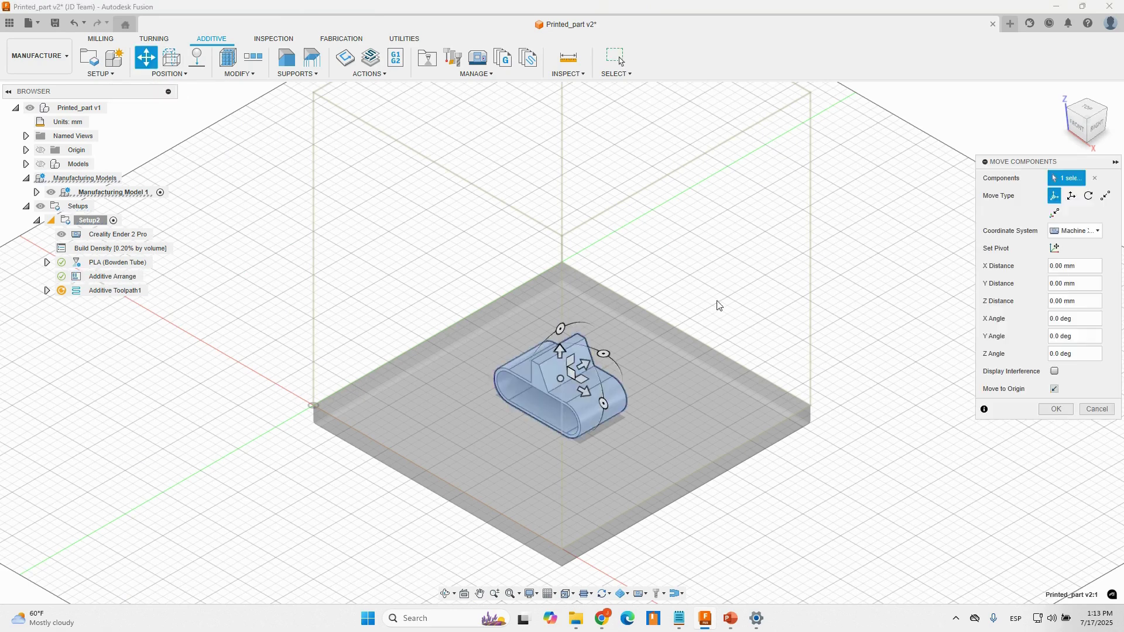
left_click_drag(561, 328, 520, 404)
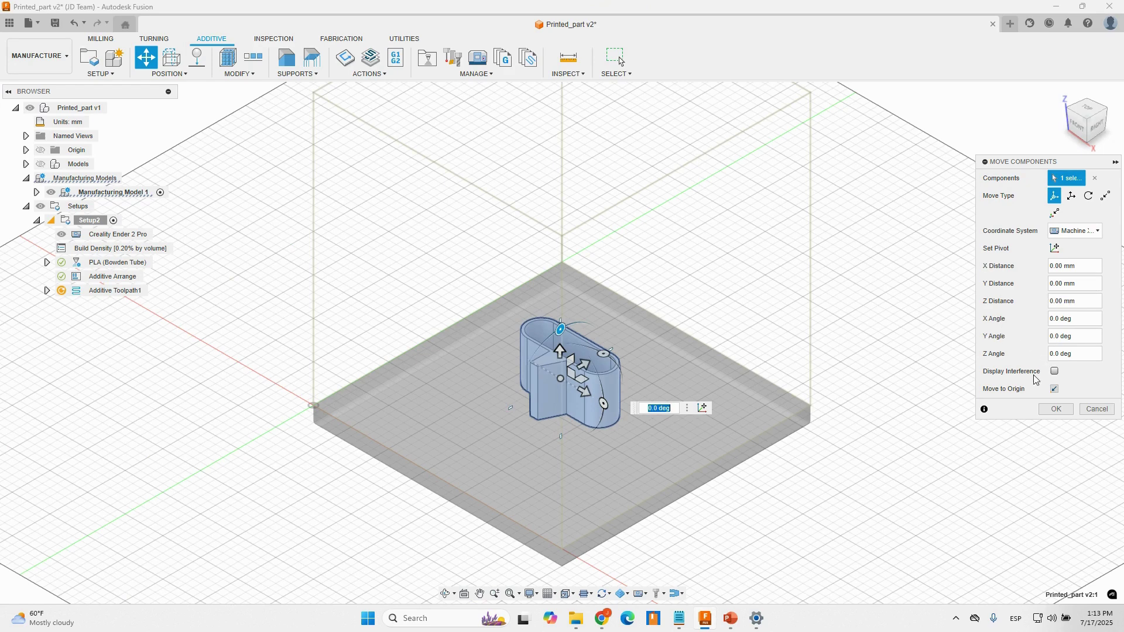
left_click(1056, 408)
- Move the upright part across the build platform towards its origin corner
key("m")
left_click_drag(588, 381, 501, 387)
left_click(1056, 408)
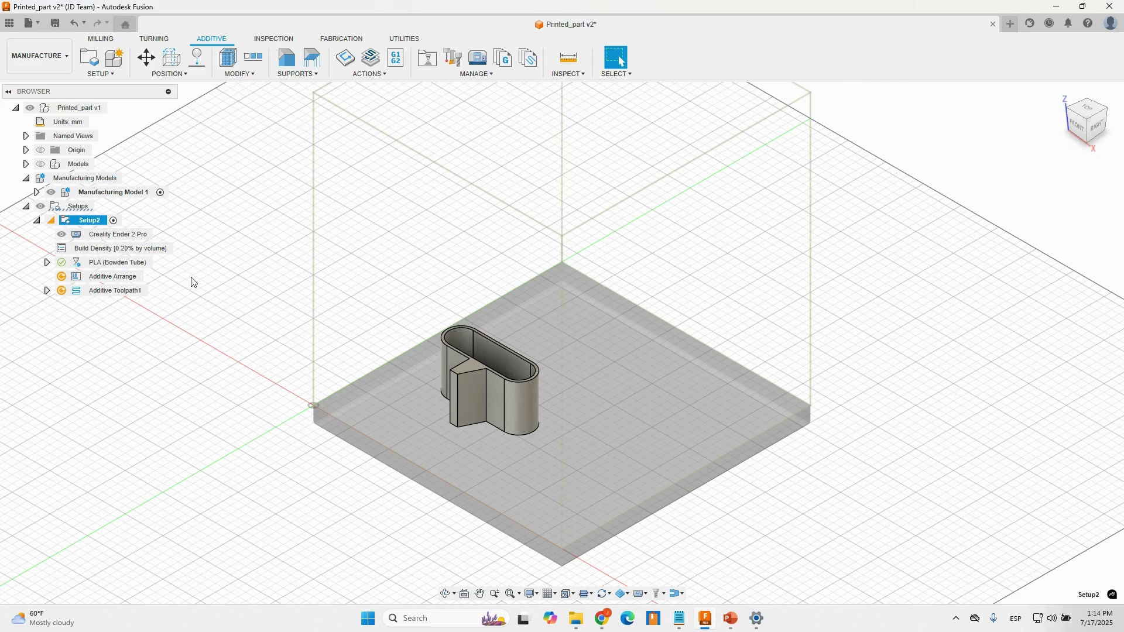
- Edit the additive arrange to place five copies of the upright part on the build platform
double_click(111, 276)
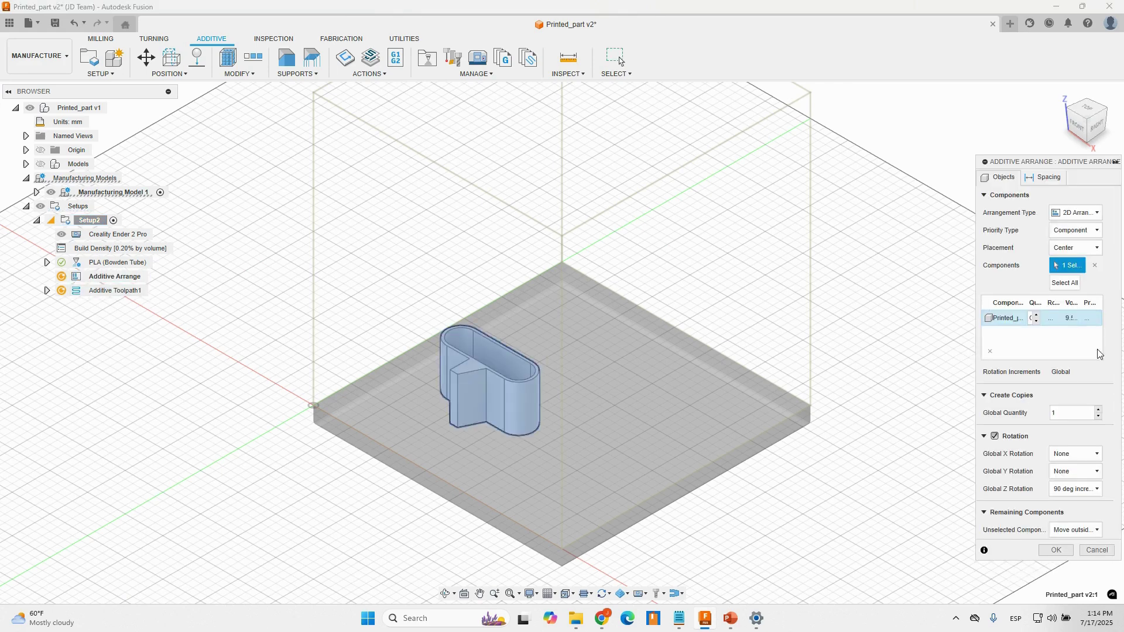
left_click(1098, 410)
left_click(1055, 550)
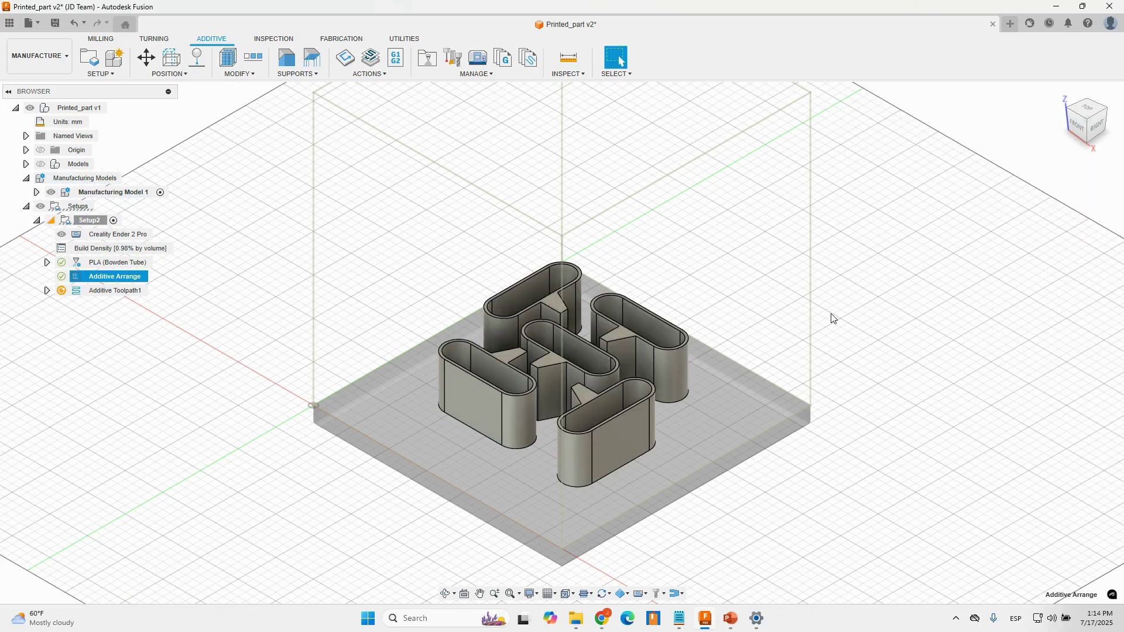
- Select the frontmost copy for a component move and enable the interference display
middle_click_drag(777, 248, 747, 240, "shift")
middle_click_drag(646, 242, 775, 278, "shift")
left_click(146, 58)
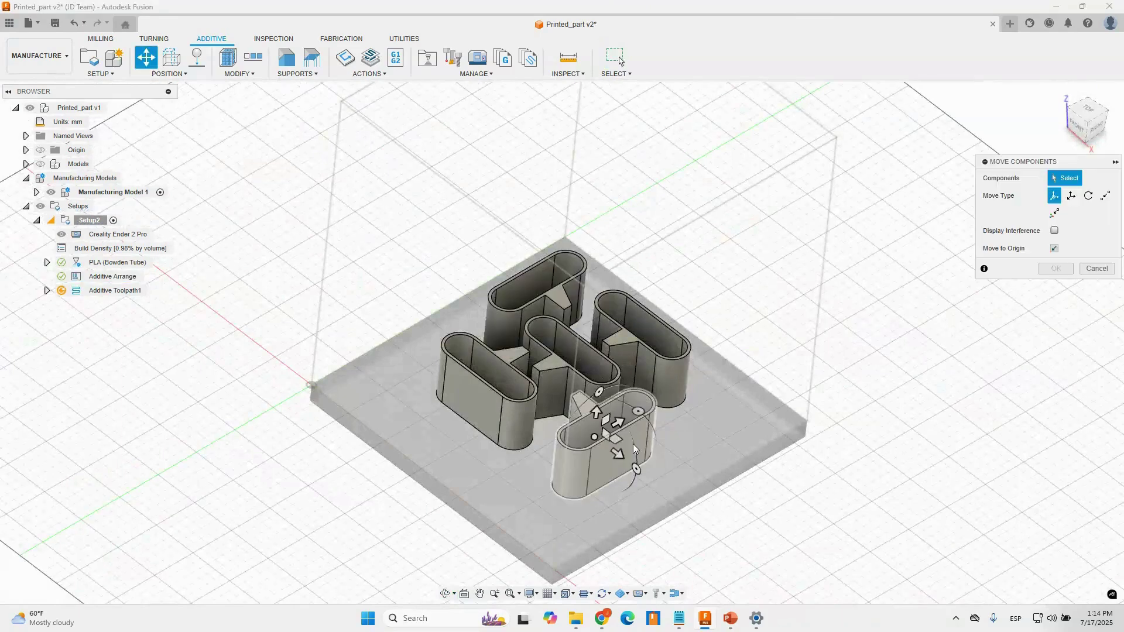
left_click(586, 444)
scroll(584, 442, "up", 2)
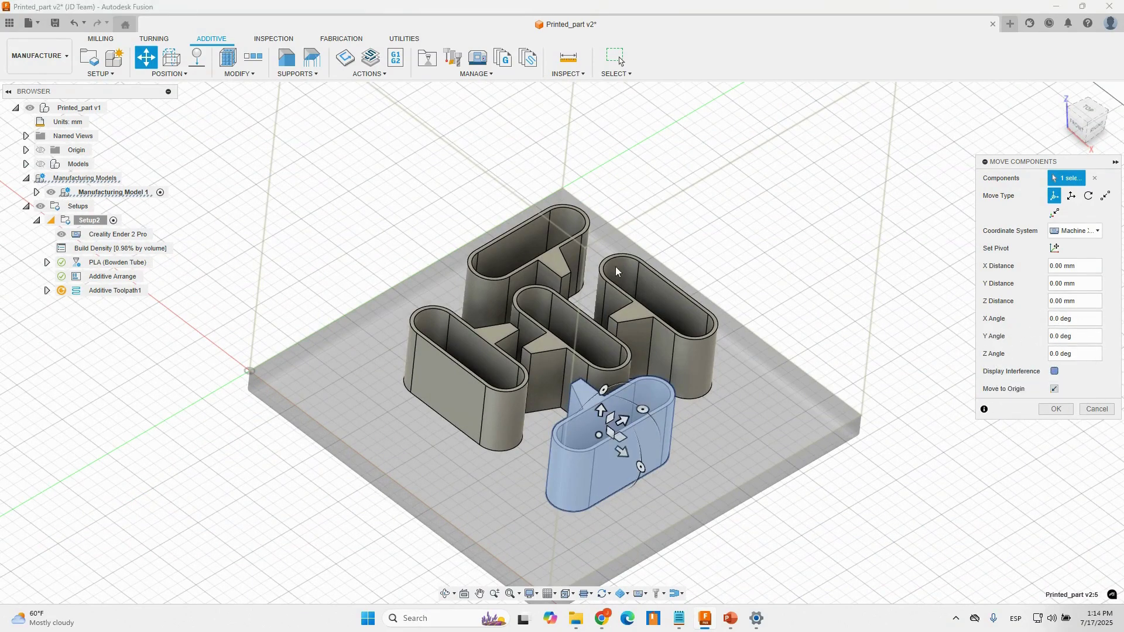
middle_click_drag(684, 245, 690, 271, "shift")
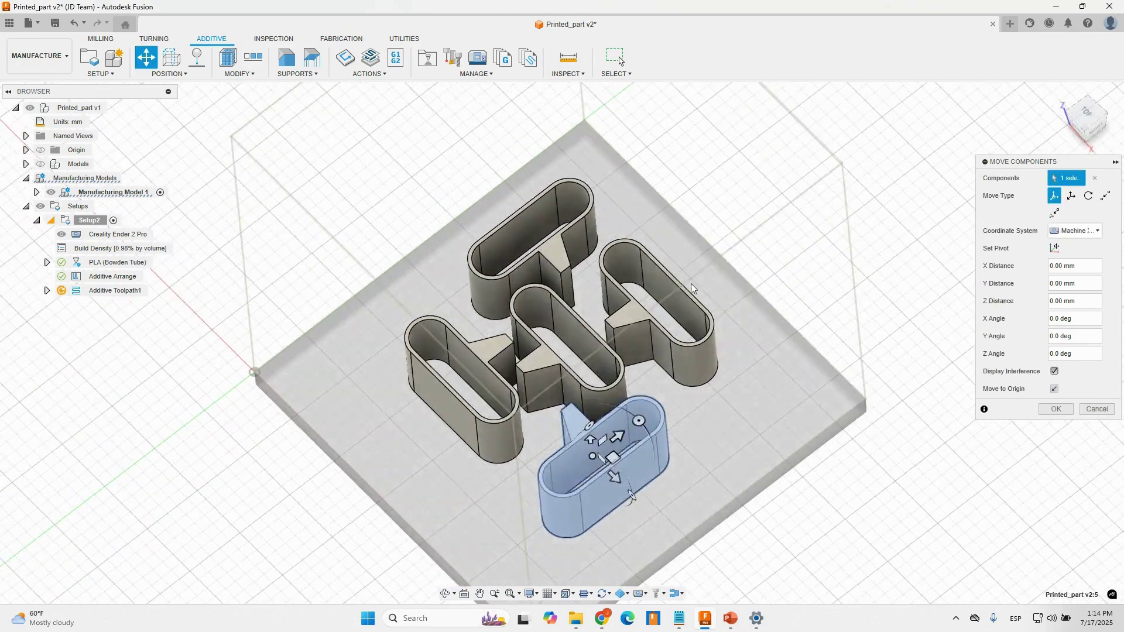
scroll(606, 480, "up", 1)
- Move the selected copy across the build platform into its neighbouring copies to check interference, ending at X 1.744 mm and Y 40.20 mm
left_click_drag(614, 460, 551, 458)
middle_click_drag(590, 325, 618, 407, "shift")
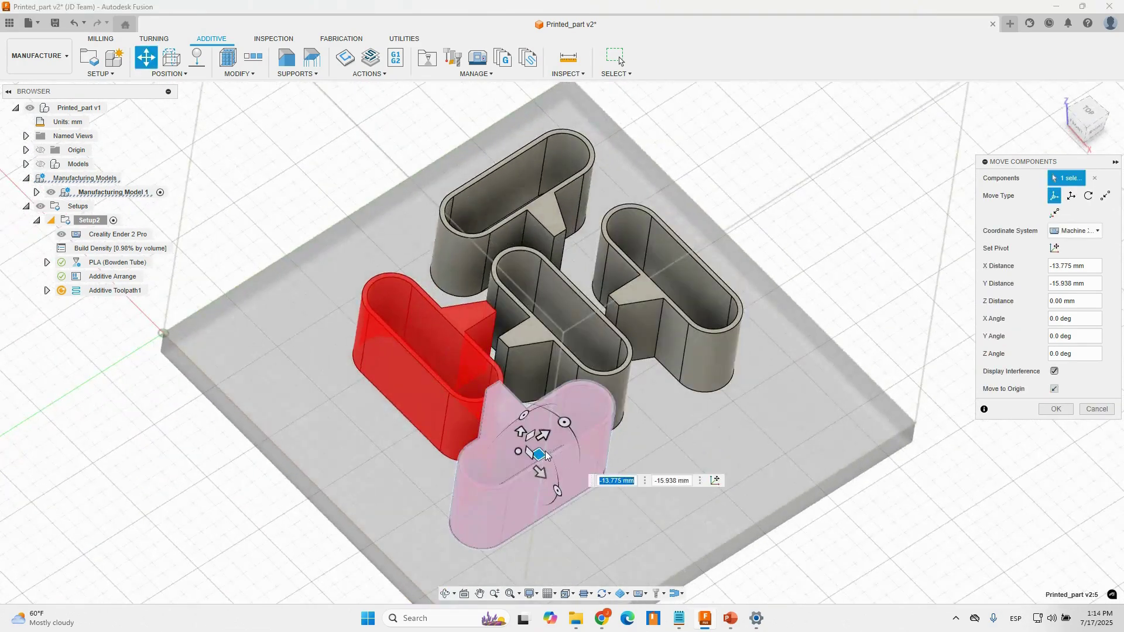
left_click_drag(542, 455, 633, 442)
middle_click_drag(653, 381, 546, 348, "shift")
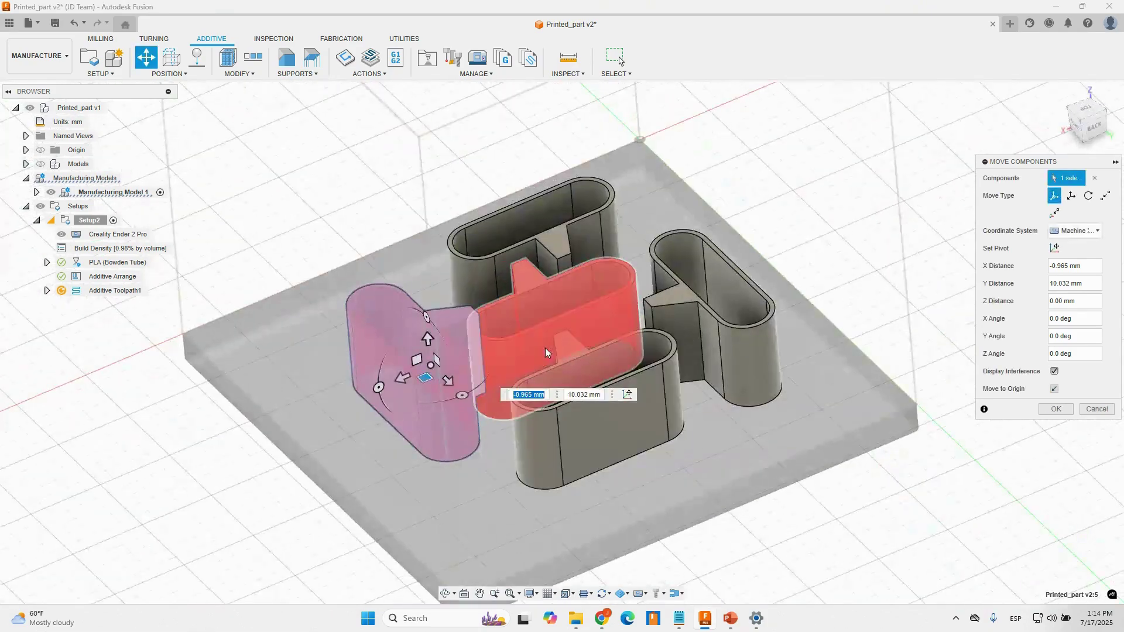
scroll(460, 326, "up", 3)
middle_click_drag(538, 272, 582, 255, "shift")
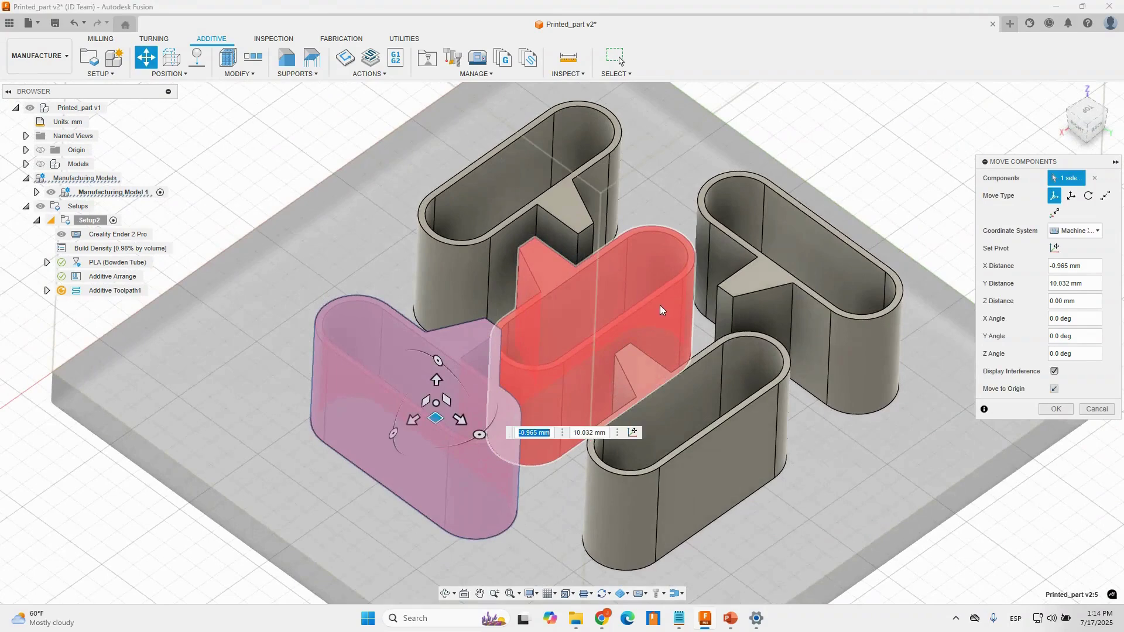
left_click_drag(435, 418, 524, 494)
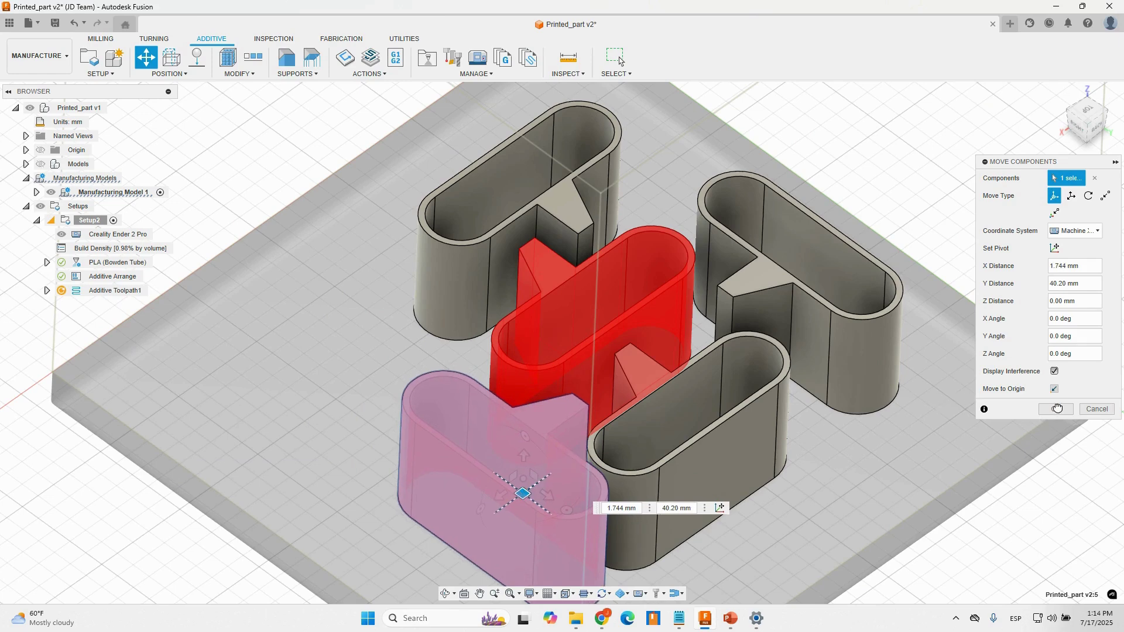
- From the top view, rotate the selected copy and shift it to X 6.095 mm and Y 12.048 mm, and accept the move
middle_click_drag(849, 328, 900, 366, "shift")
left_click(1062, 120)
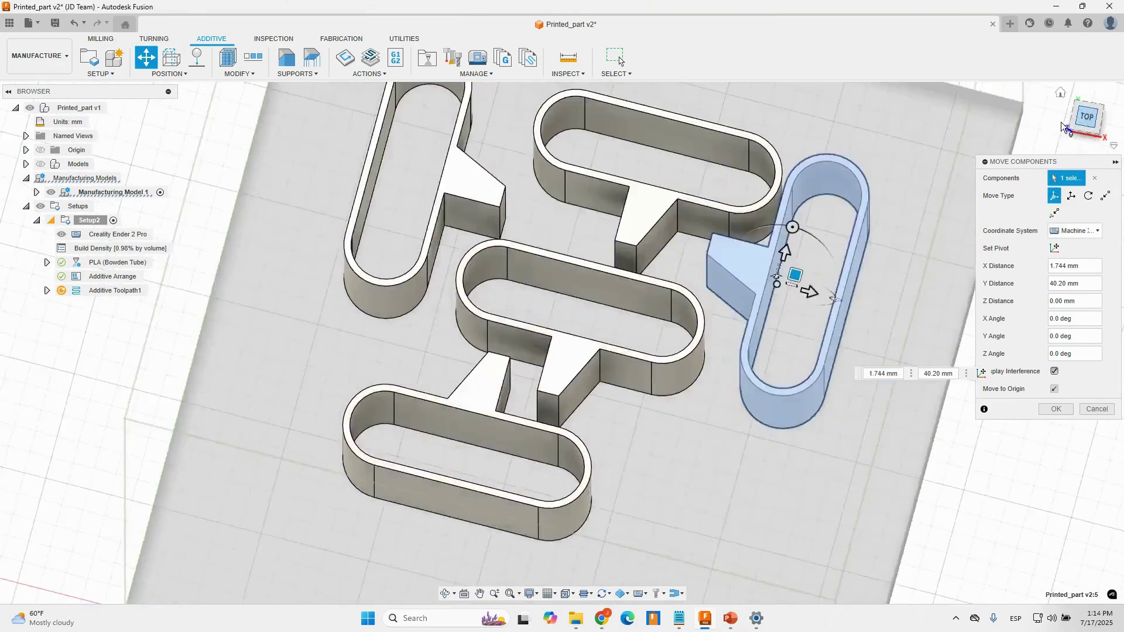
left_click_drag(741, 122, 803, 159)
middle_click_drag(728, 337, 759, 202)
left_click_drag(759, 201, 773, 163)
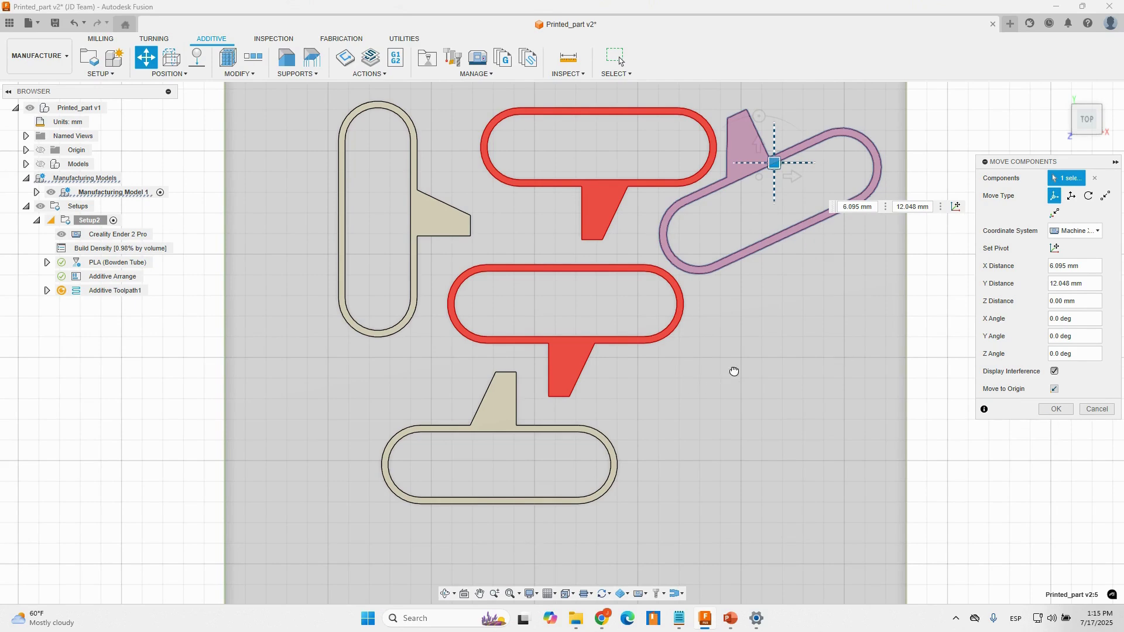
middle_click_drag(782, 350, 778, 294, "shift")
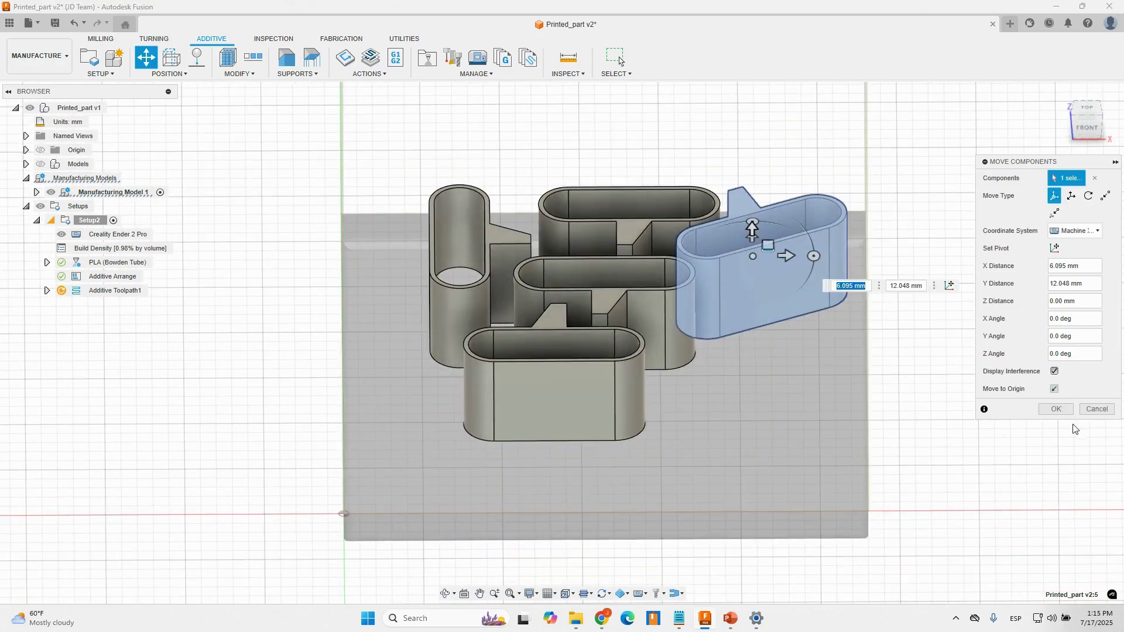
left_click(1056, 409)
middle_click_drag(910, 327, 840, 395, "shift")
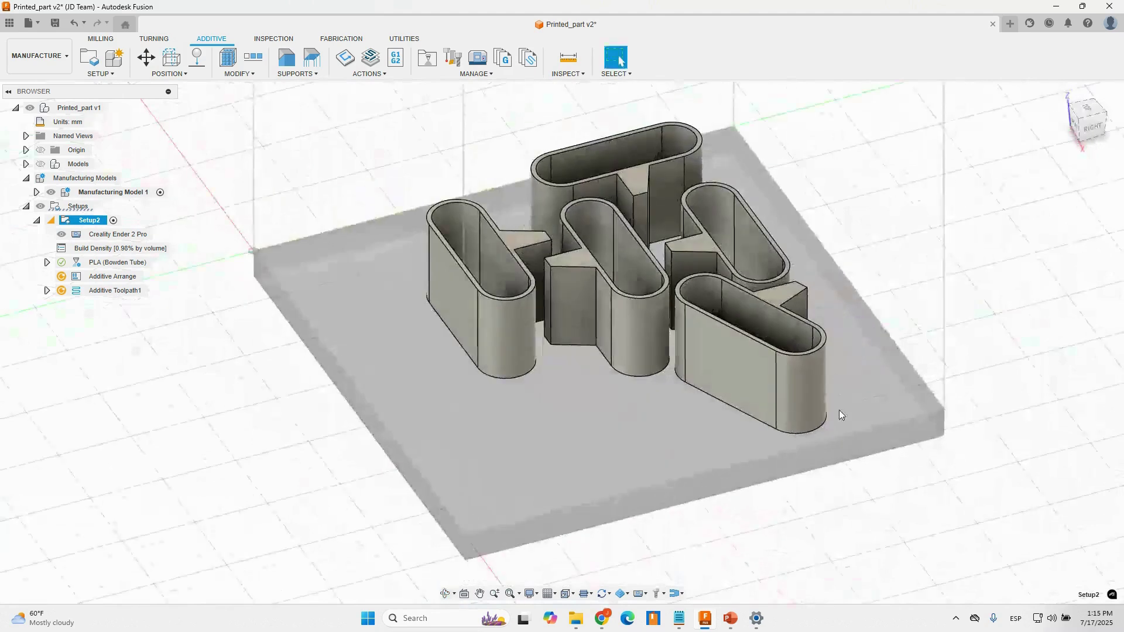
- Switch to the PowerPoint slide show listing the July 2025 Fusion release topics
mouse_move(748, 620)
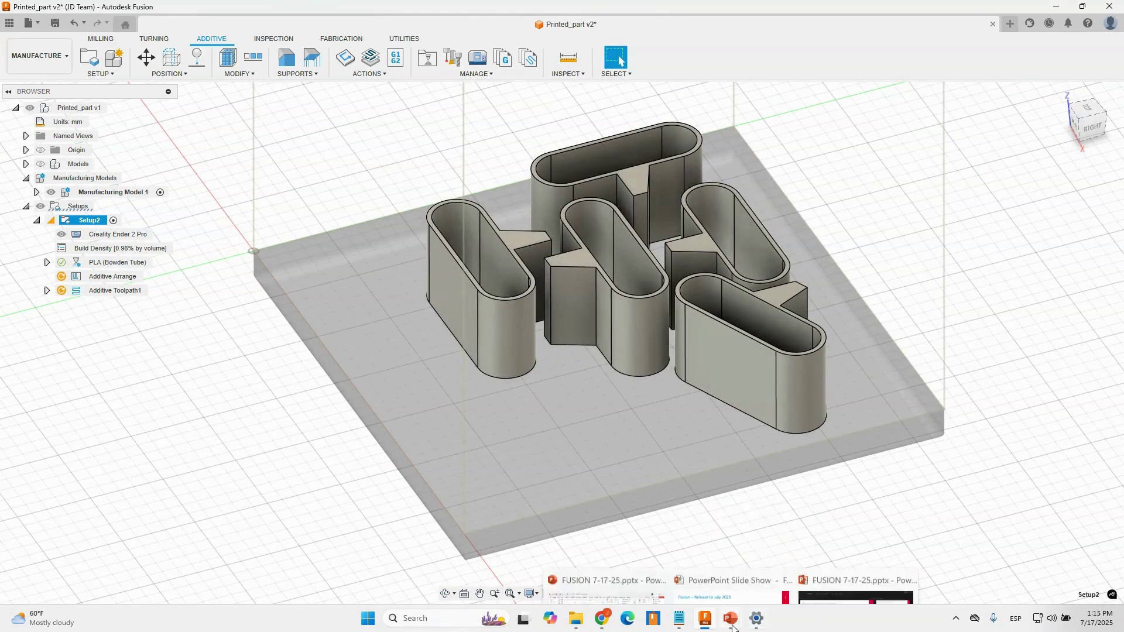
left_click(805, 561)
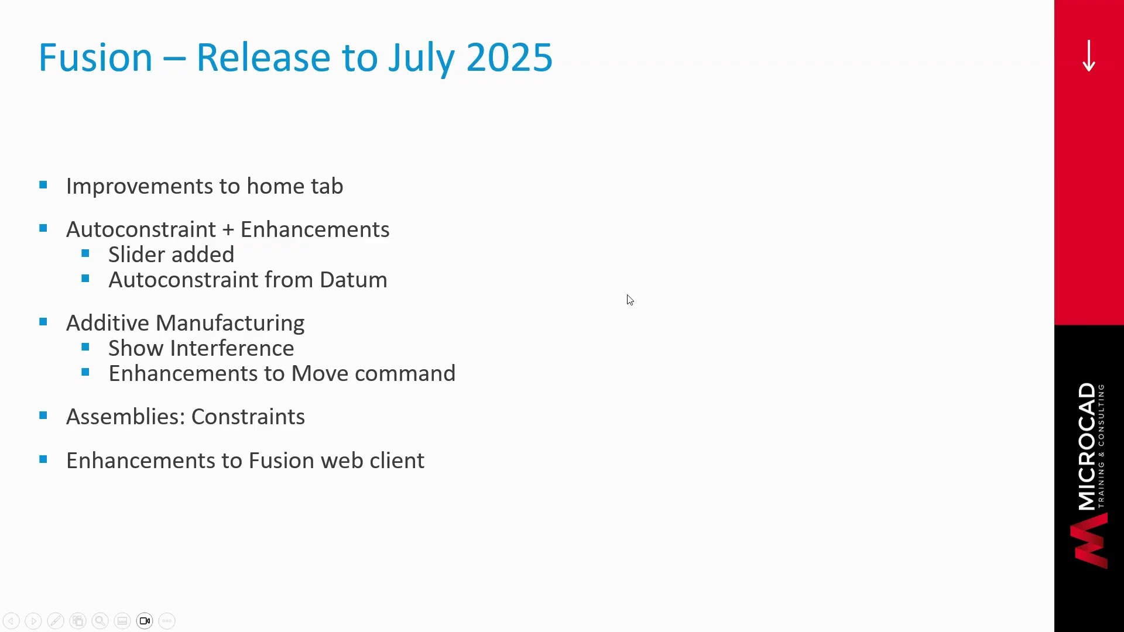
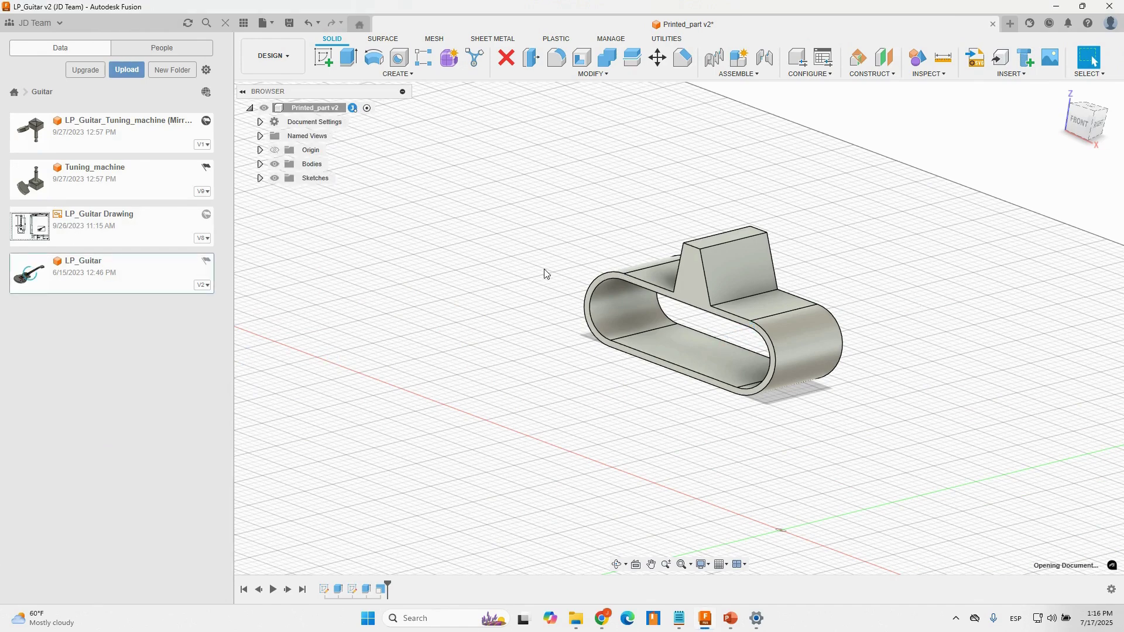
- Highlight the fretboard assembly in the LP_Guitar design, expand its components, and pull the fretboard away from the guitar body
left_click(312, 207)
left_click(313, 220)
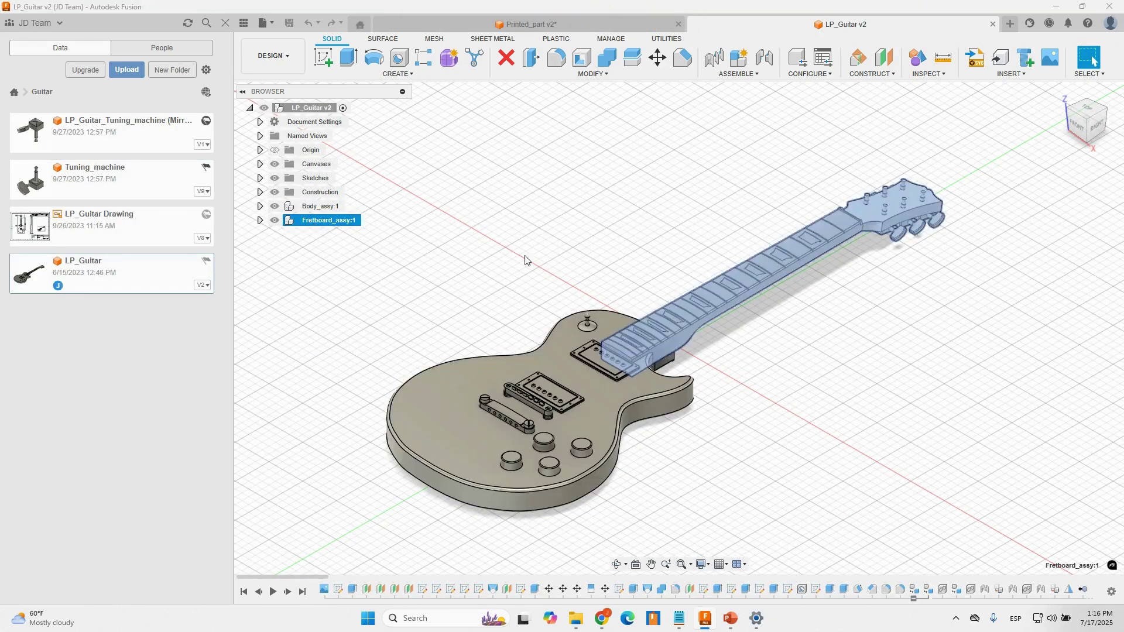
left_click(525, 260)
left_click(260, 220)
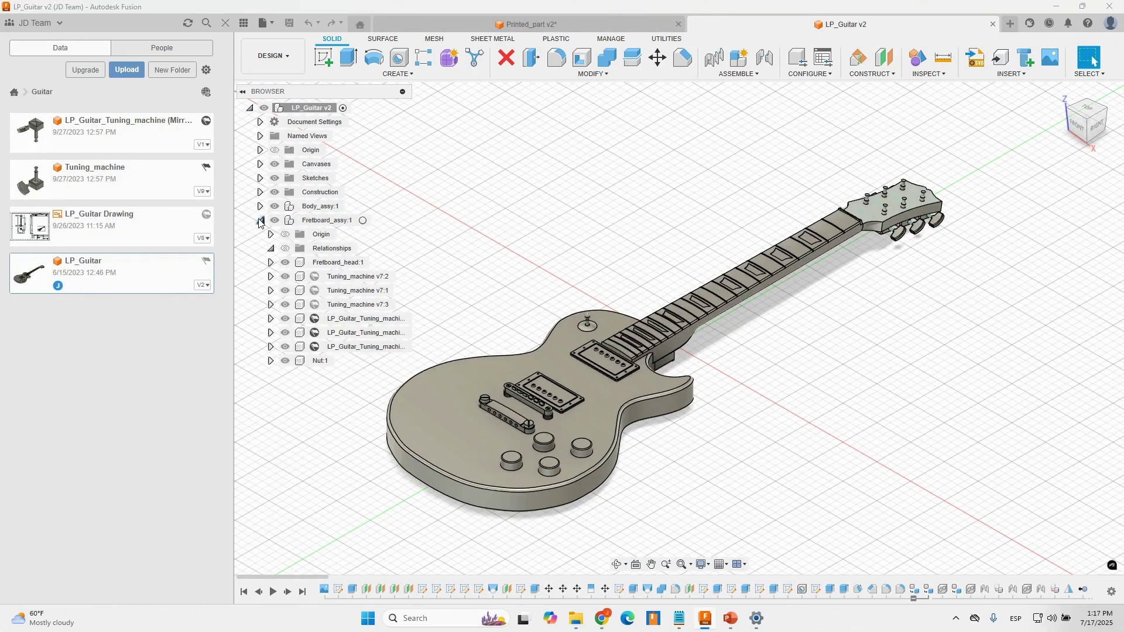
left_click(320, 222)
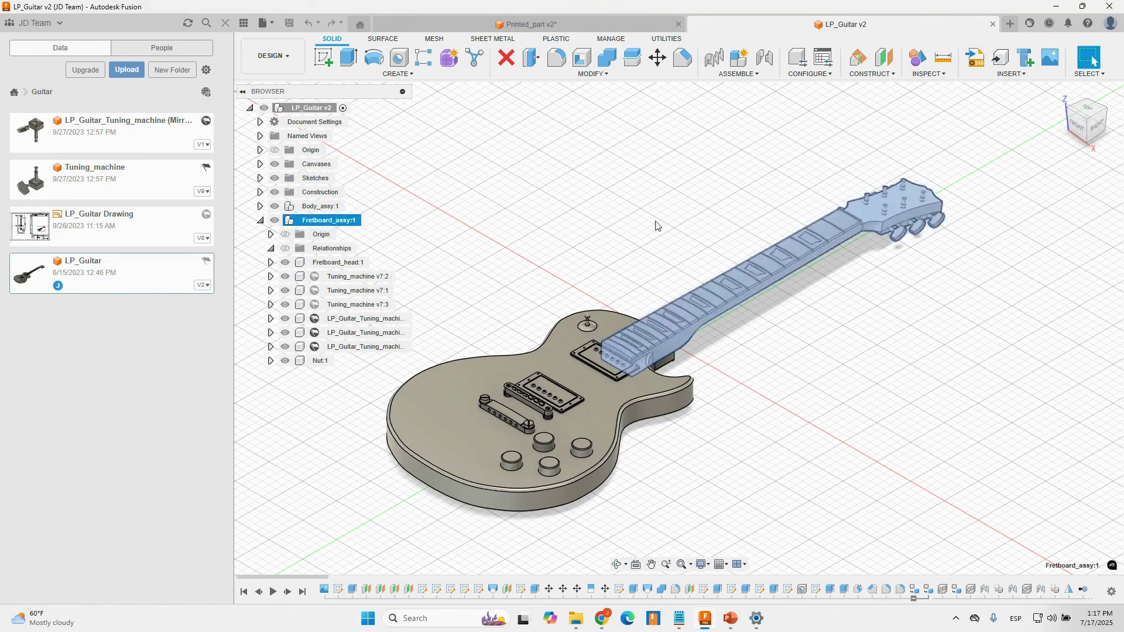
left_click(656, 222)
left_click_drag(704, 292, 820, 167)
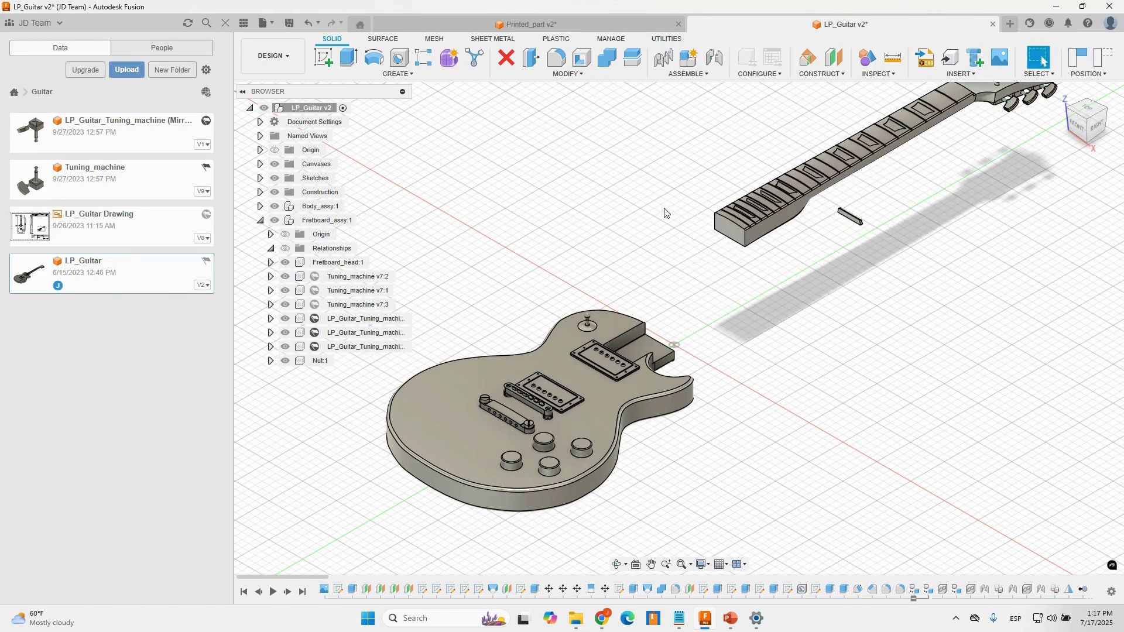
- Ground Body_assy to its parent and reposition the loose fretboard slightly above the body
right_click(320, 210)
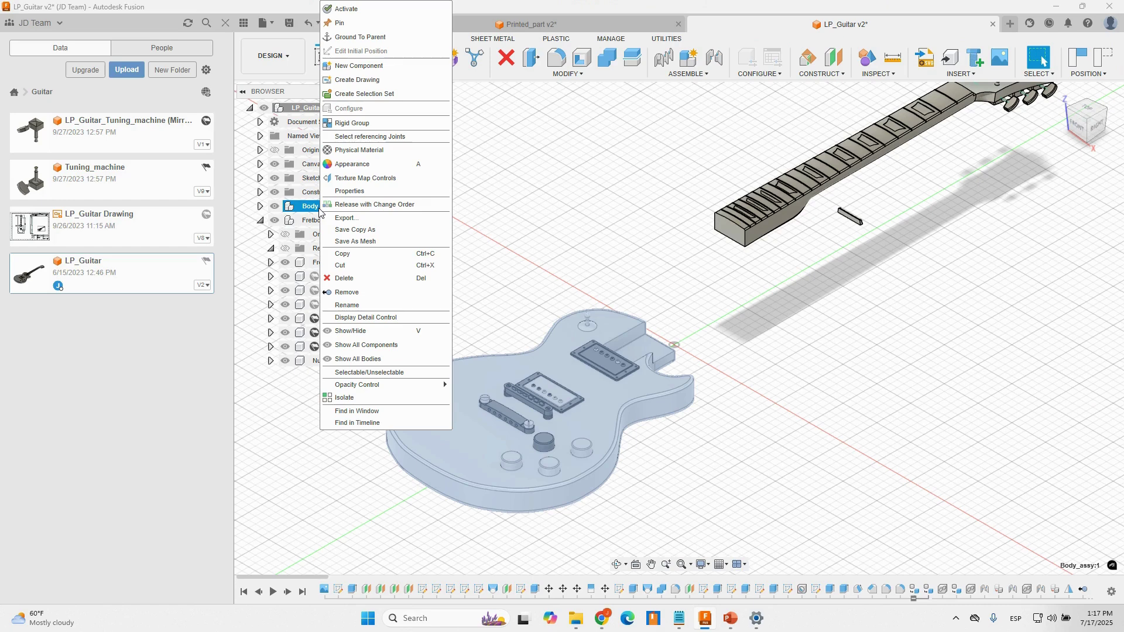
left_click(402, 39)
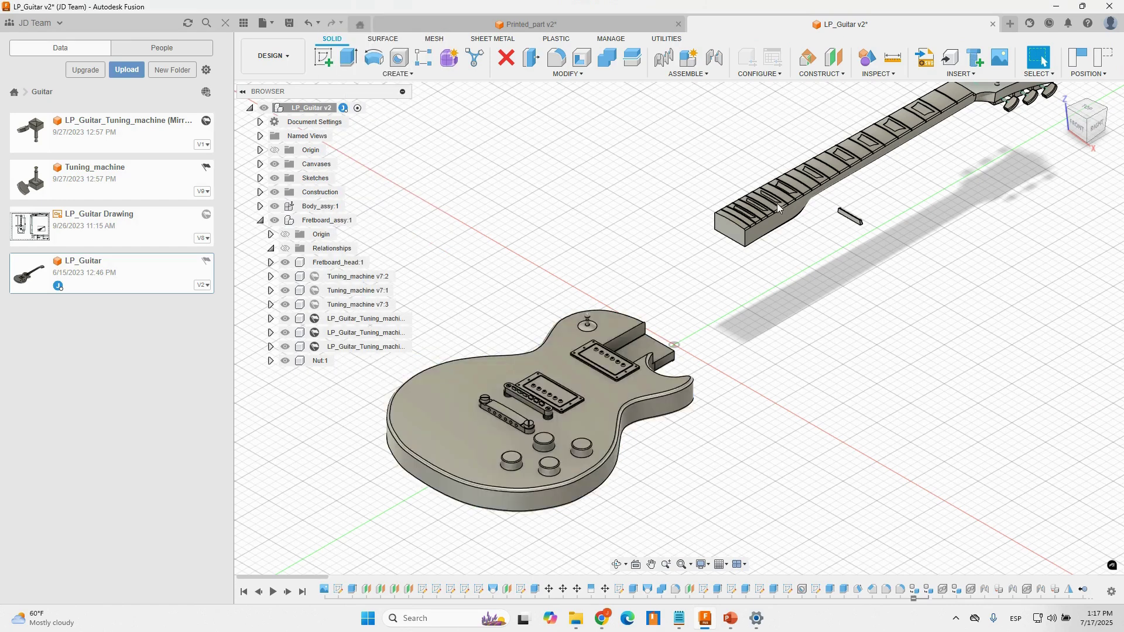
left_click_drag(778, 203, 789, 233)
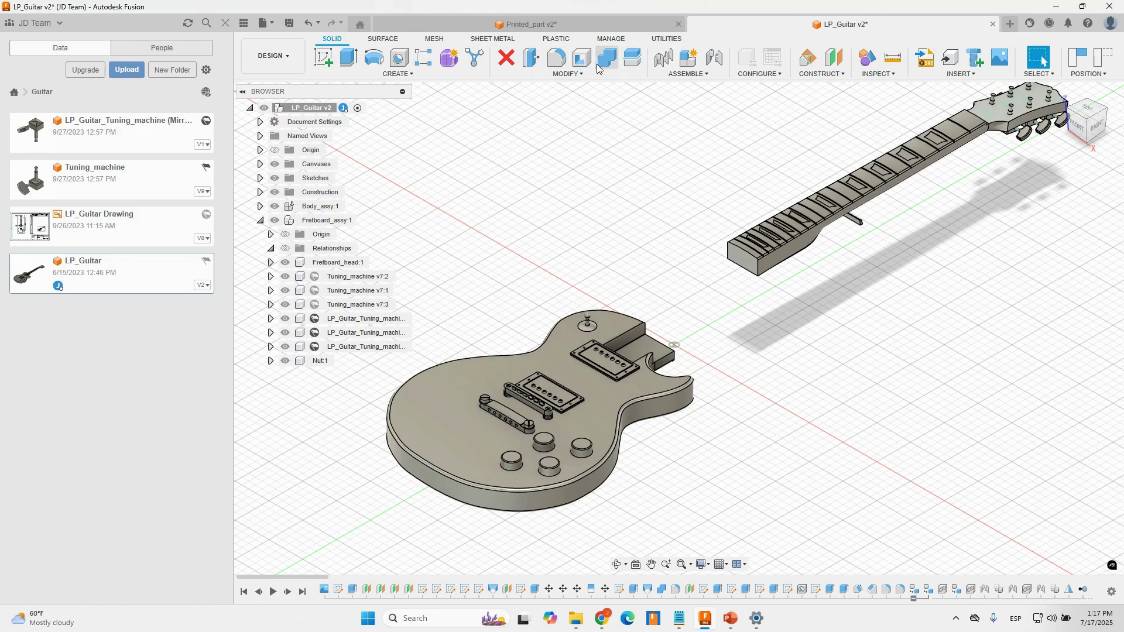
- Try to joint the midpoint of the fretboard's lower end edge to the edge midpoint of the guitar body's neck pocket floor
left_click(714, 58)
scroll(724, 253, "up", 10)
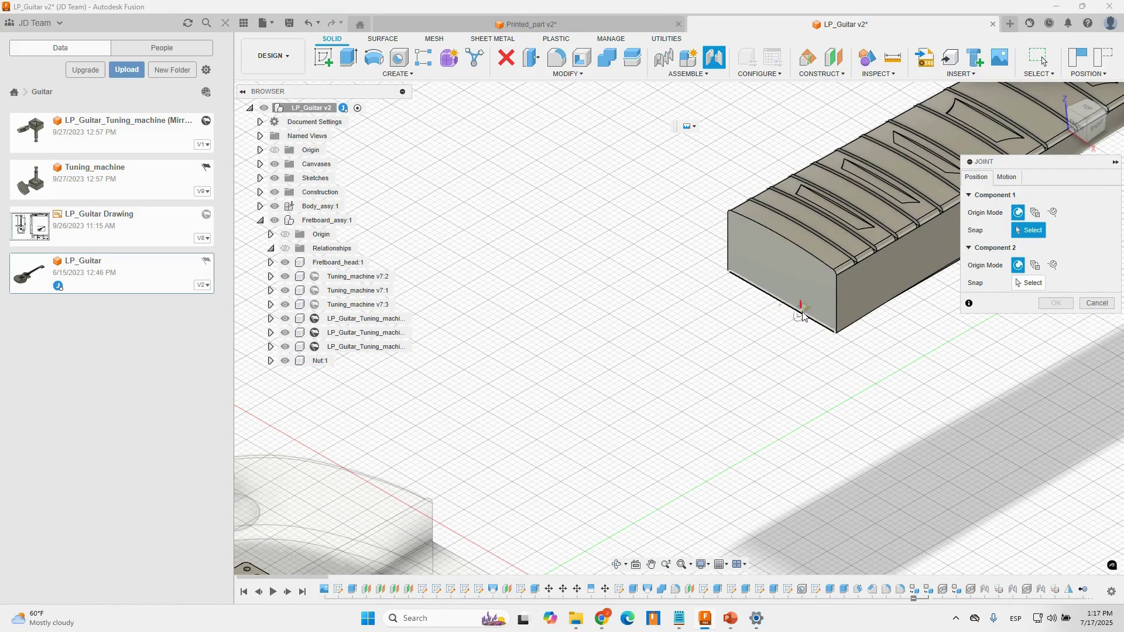
left_click(779, 305)
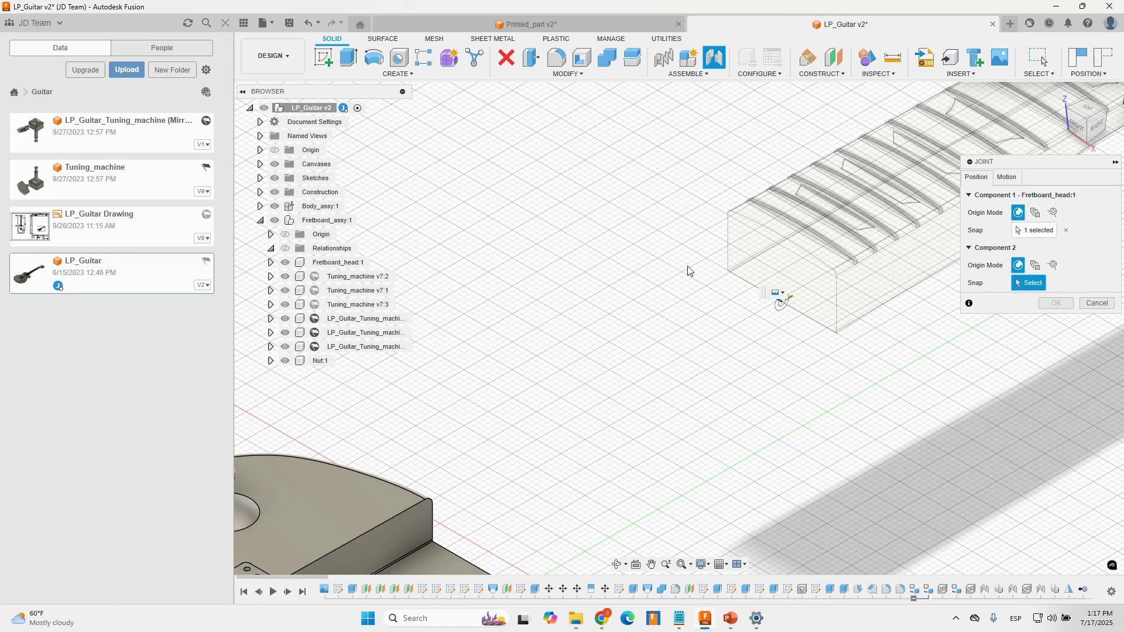
scroll(693, 268, "down", 5)
scroll(609, 369, "up", 3)
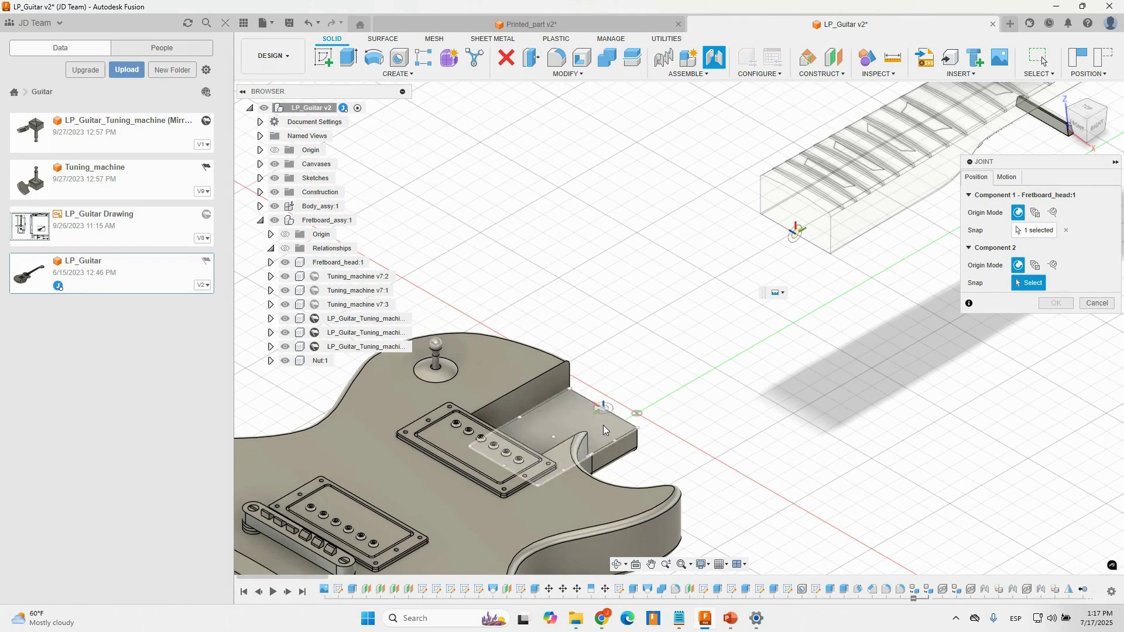
left_click(609, 411)
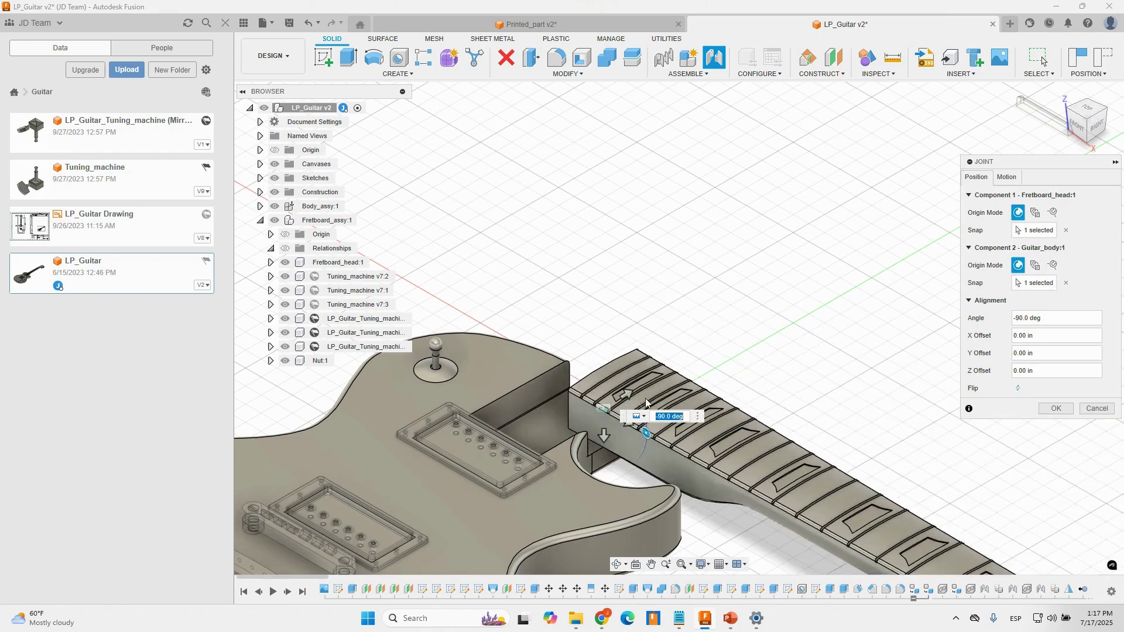
left_click(639, 417)
left_click(650, 446)
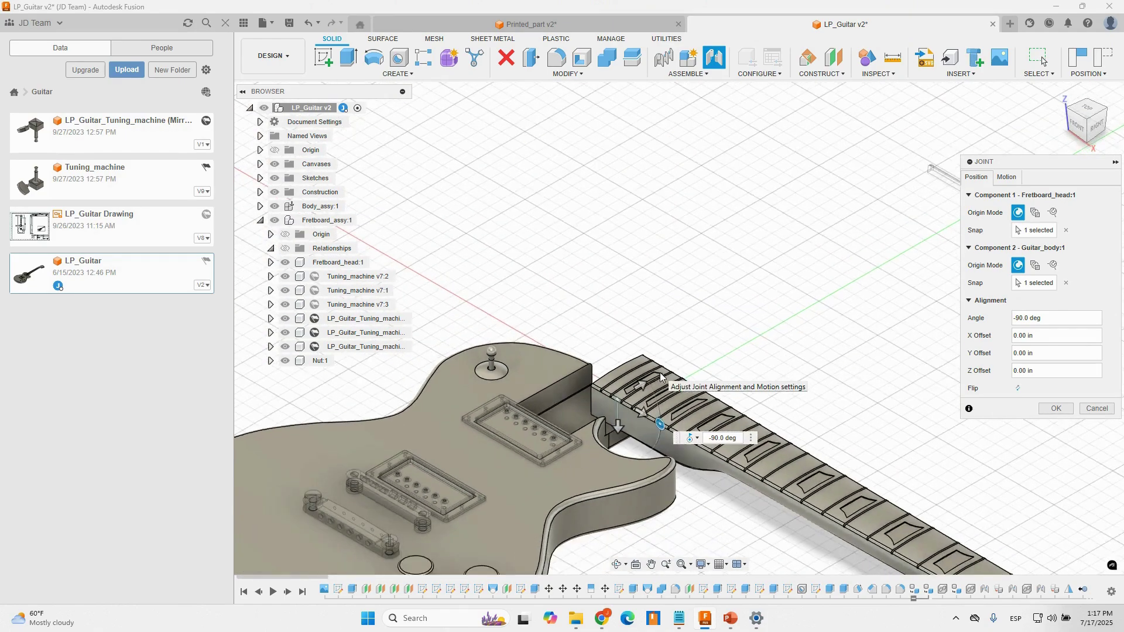
mouse_move(710, 281)
middle_mouse_down("shift")
mouse_move(710, 256)
mouse_move(711, 280)
middle_mouse_up("shift")
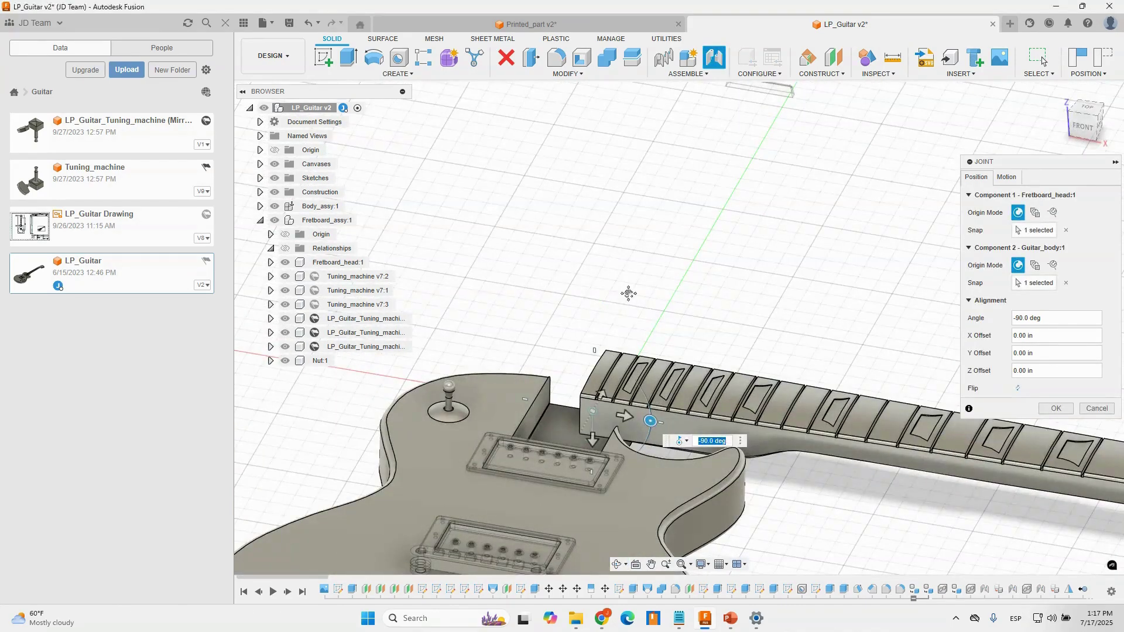
middle_click_drag(627, 293, 598, 285)
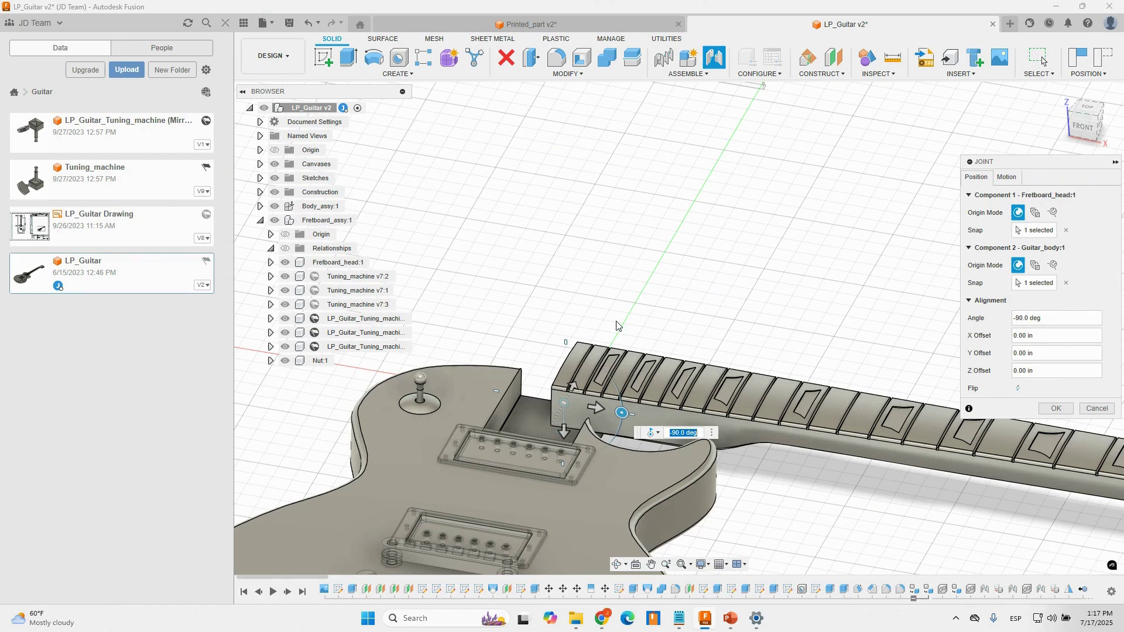
left_click(1096, 409)
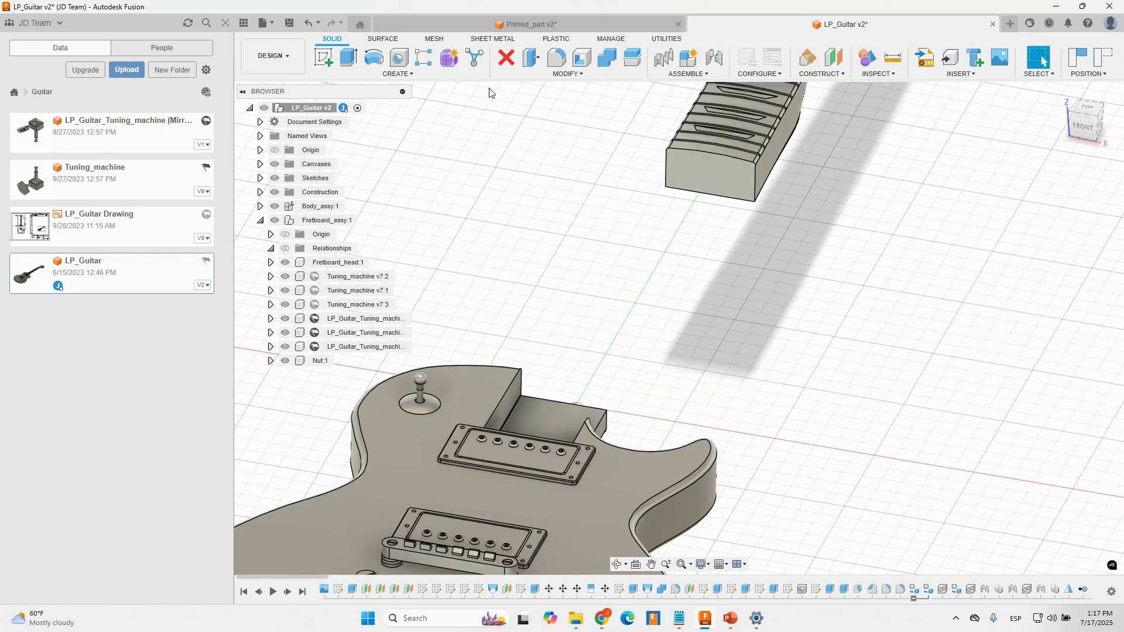
left_click(714, 58)
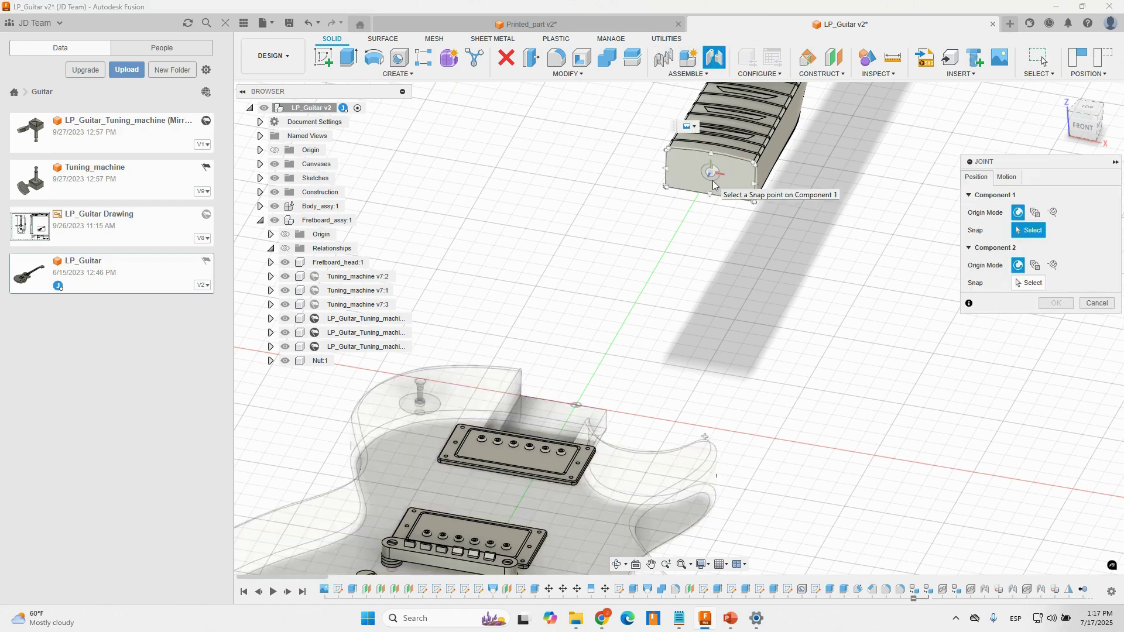
middle_click_drag(818, 299, 757, 228, "shift")
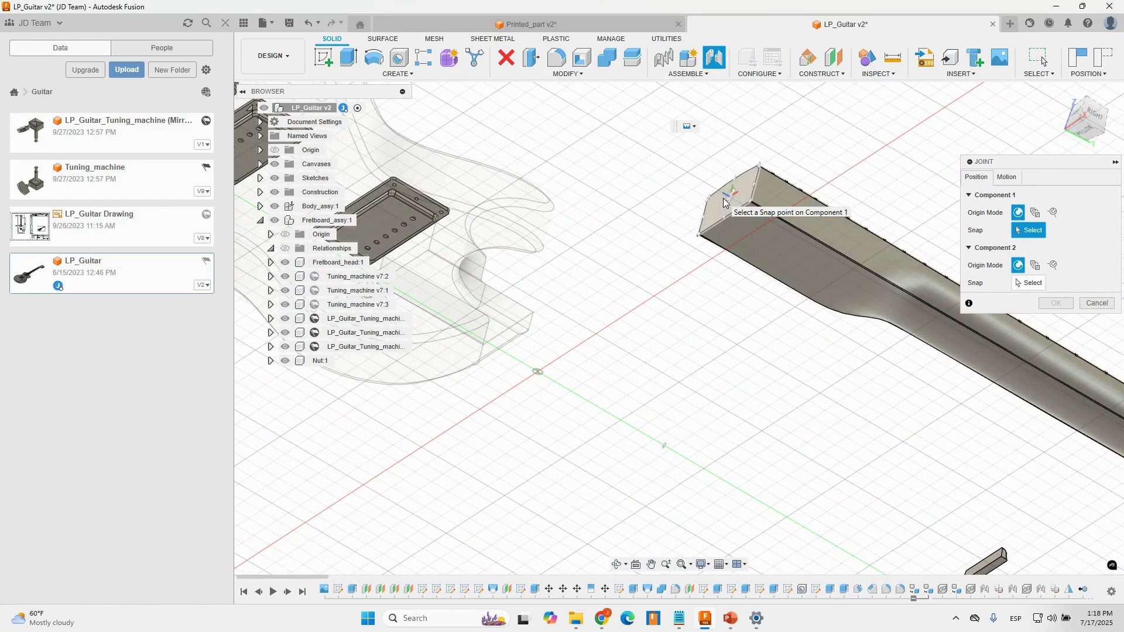
middle_click_drag(768, 158, 813, 282, "shift")
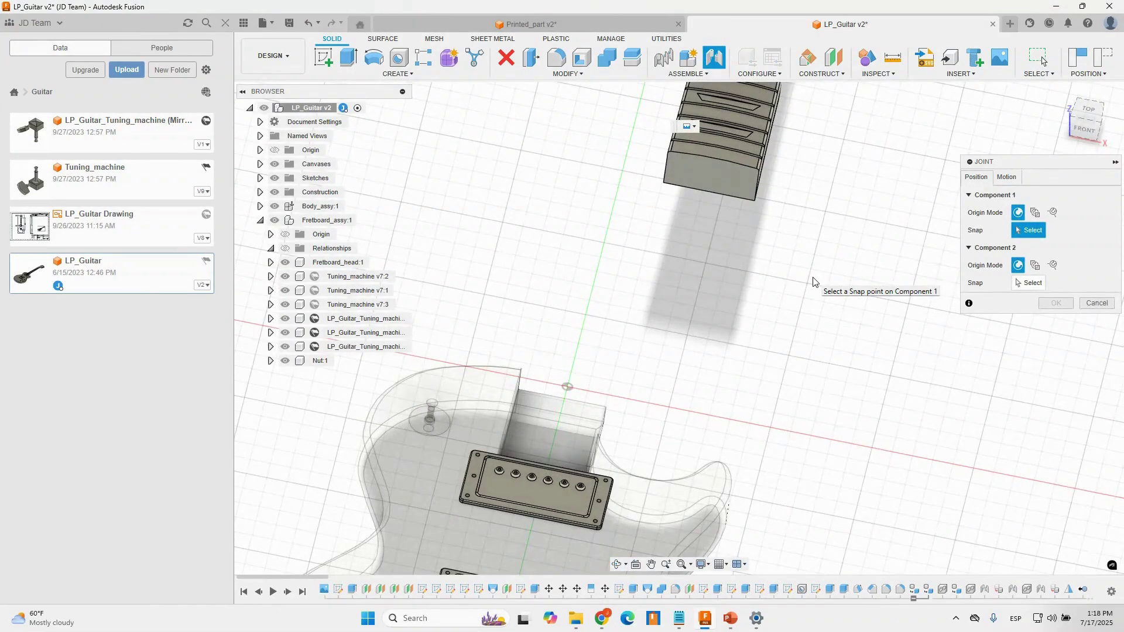
middle_click_drag(791, 262, 771, 245, "shift")
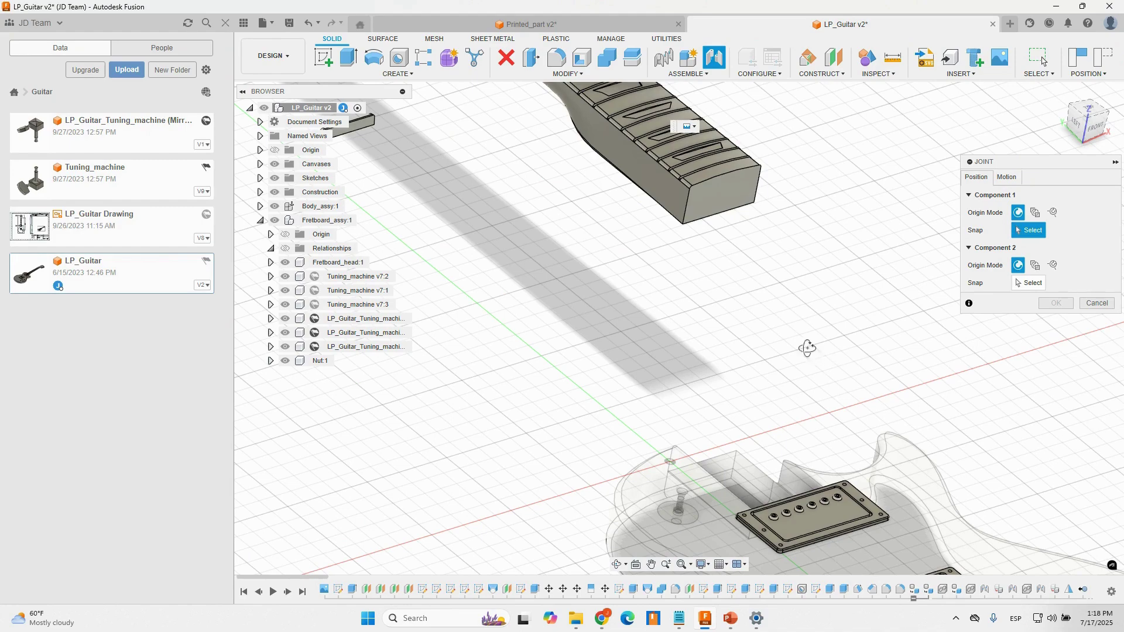
middle_click_drag(807, 348, 747, 332, "shift")
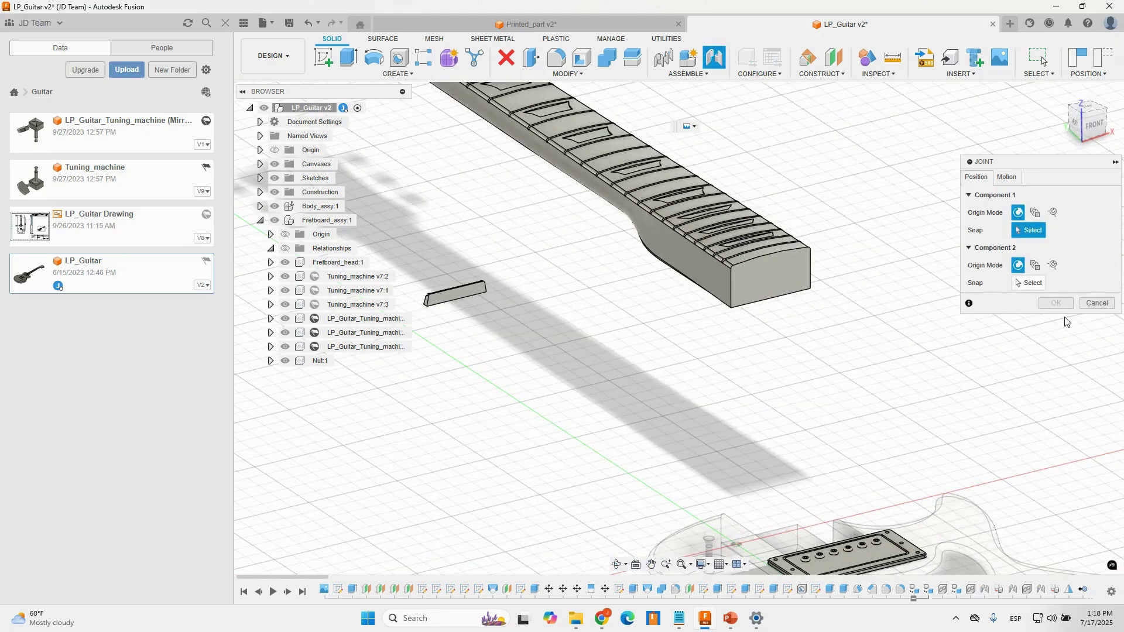
left_click(1090, 305)
- With Constrain Components, constrain the fretboard's end face to the end wall of the body's neck pocket with a 0.00 in offset
left_click(693, 74)
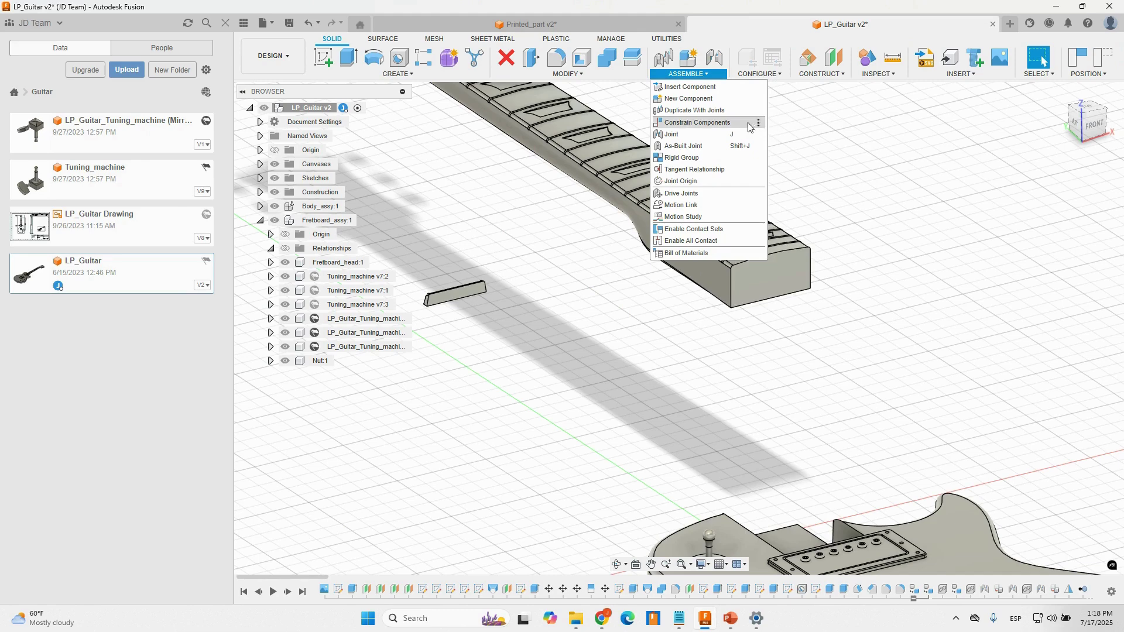
left_click(712, 123)
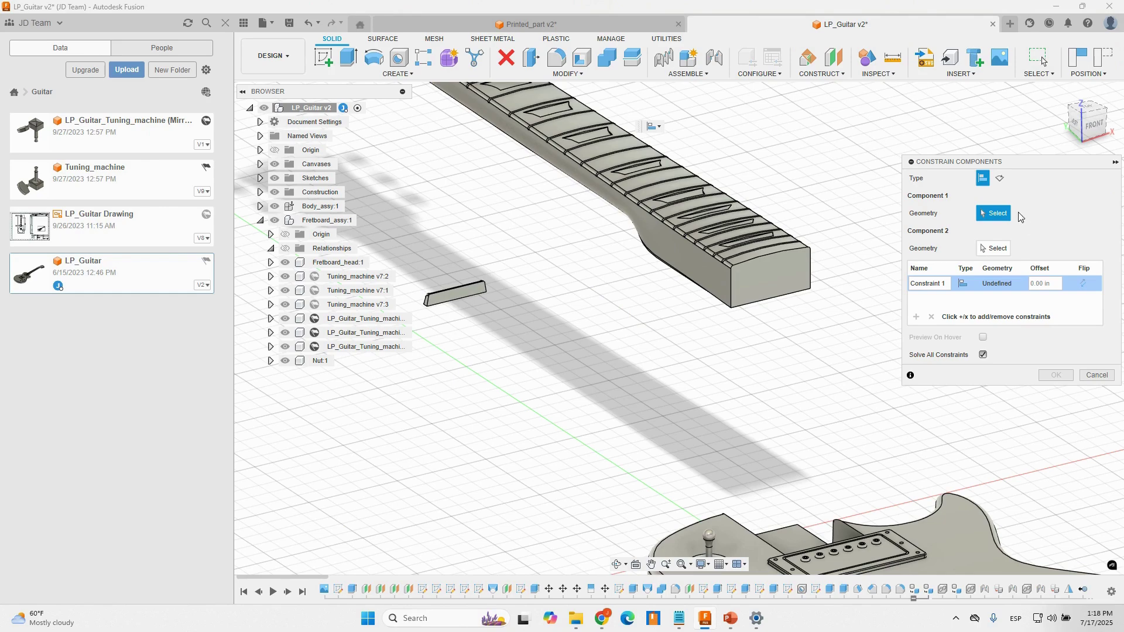
left_click(748, 292)
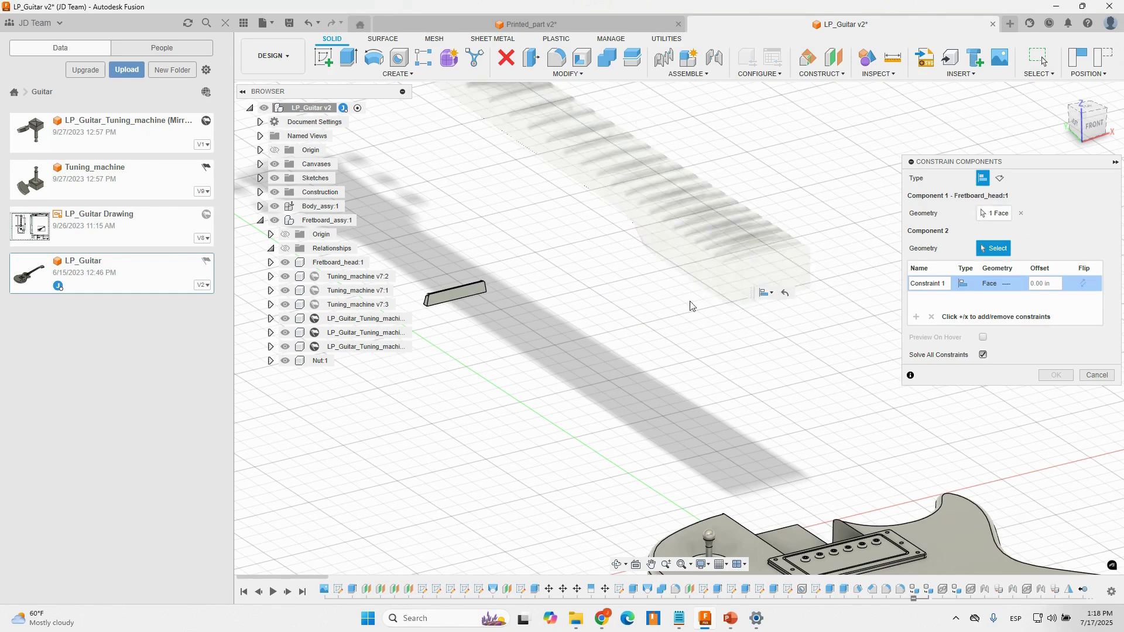
middle_click_drag(682, 307, 516, 276, "shift")
left_click(516, 276)
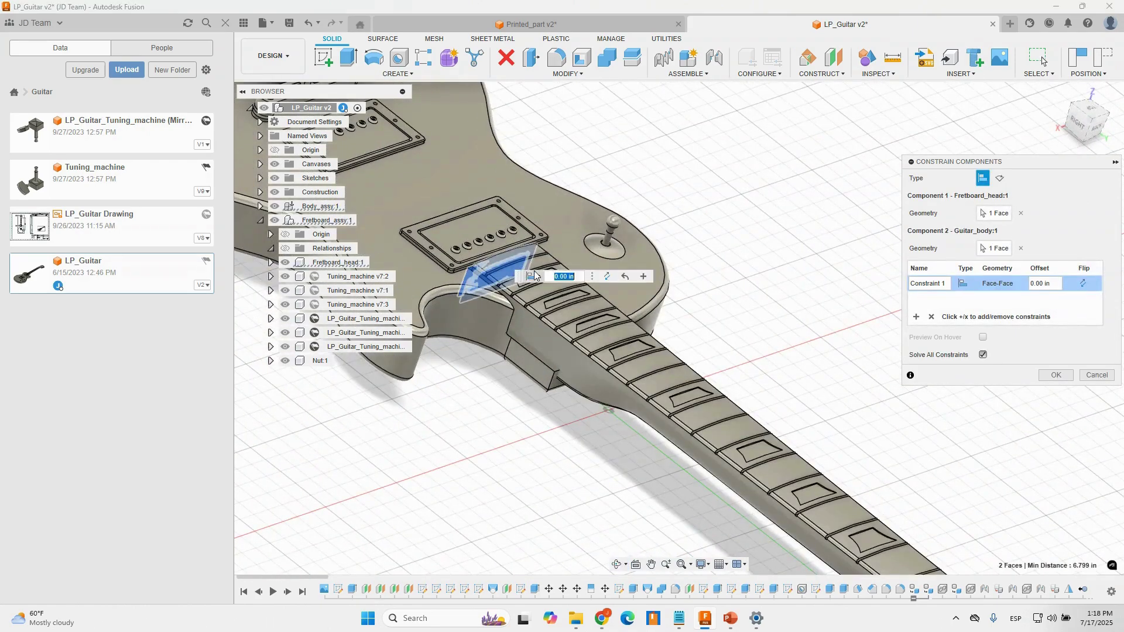
- Accept the end-face constraint and move the fretboard to test its remaining freedom against the guitar body
left_click(1057, 376)
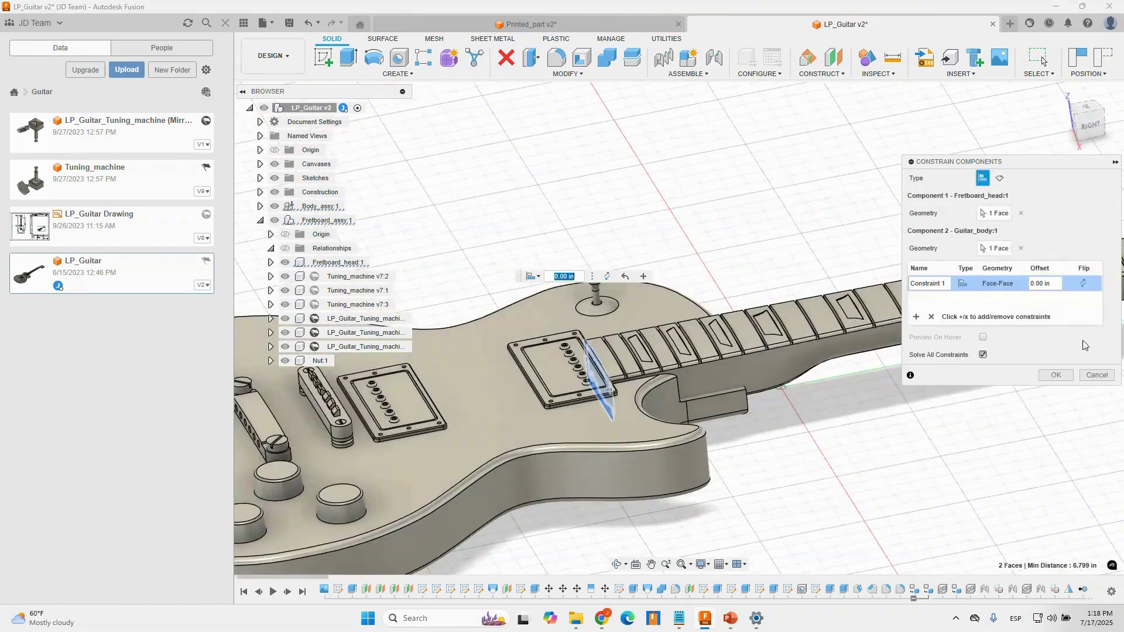
left_click_drag(766, 321, 723, 247)
mouse_move(722, 248)
middle_mouse_down("shift")
mouse_move(752, 307)
mouse_move(828, 335)
middle_mouse_up("shift")
left_click(1089, 118)
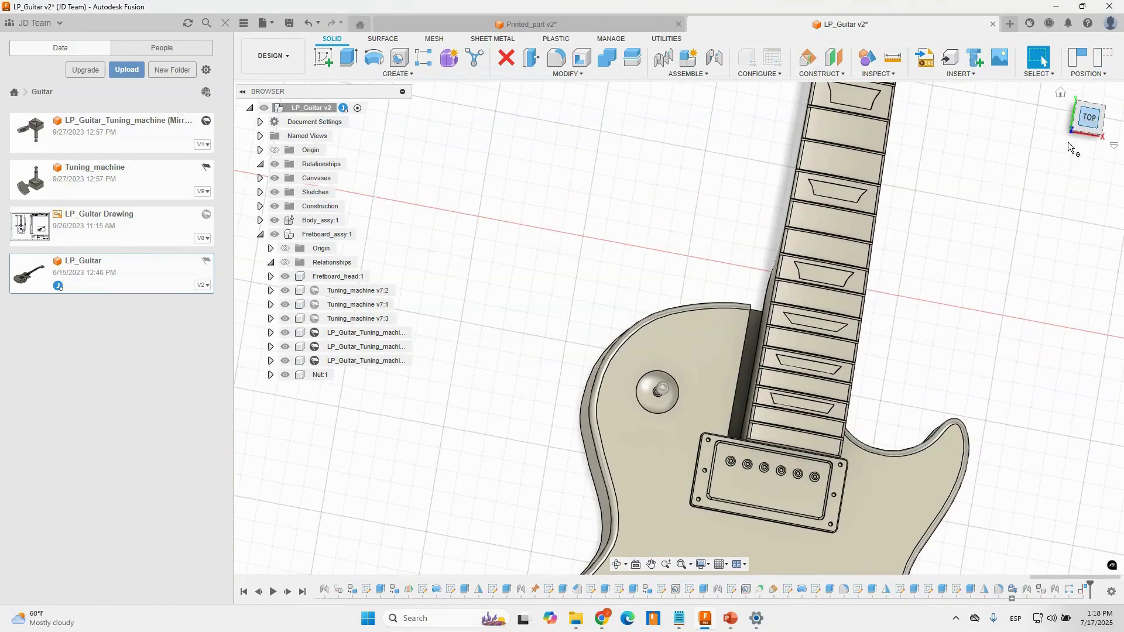
left_click_drag(902, 289, 942, 249)
scroll(592, 373, "down", 2)
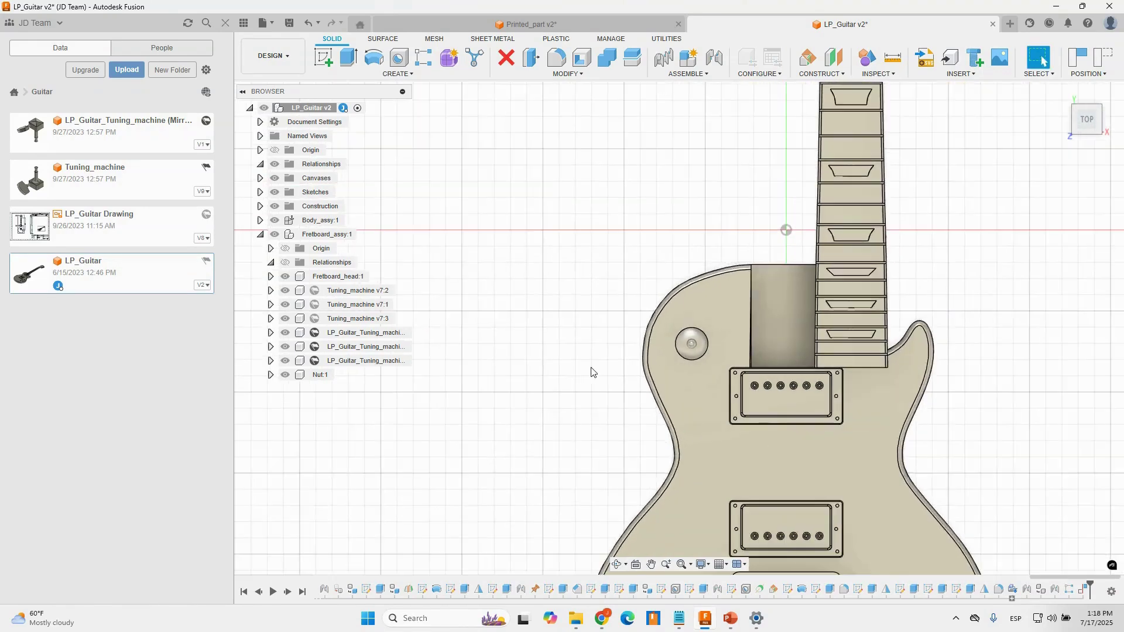
middle_click_drag(671, 385, 659, 323, "shift")
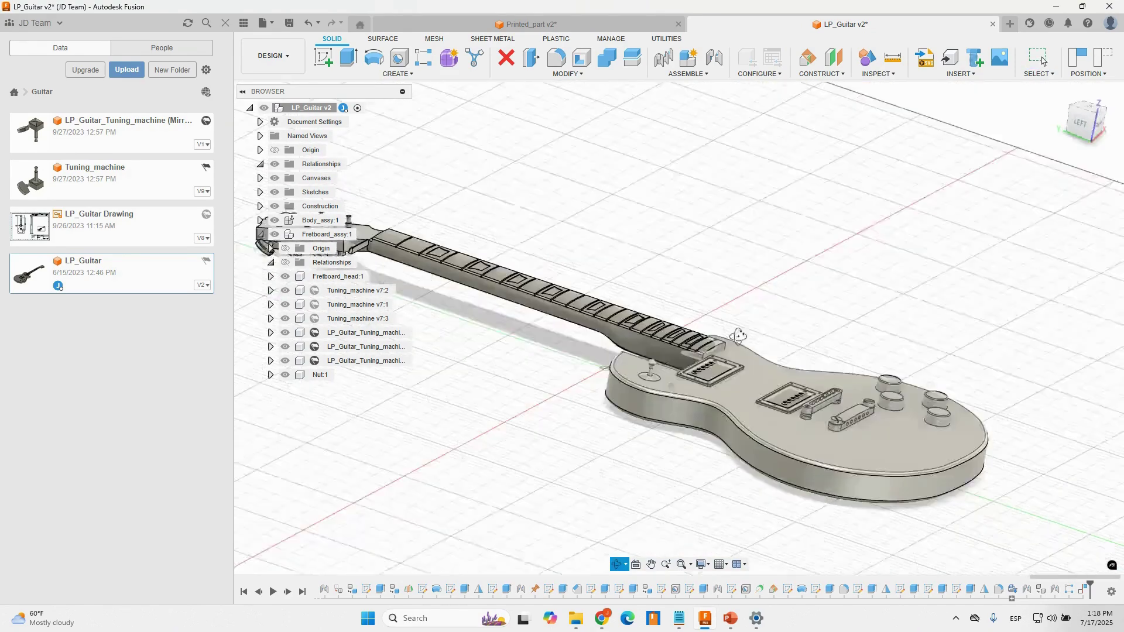
scroll(657, 323, "up", 3)
left_click(700, 74)
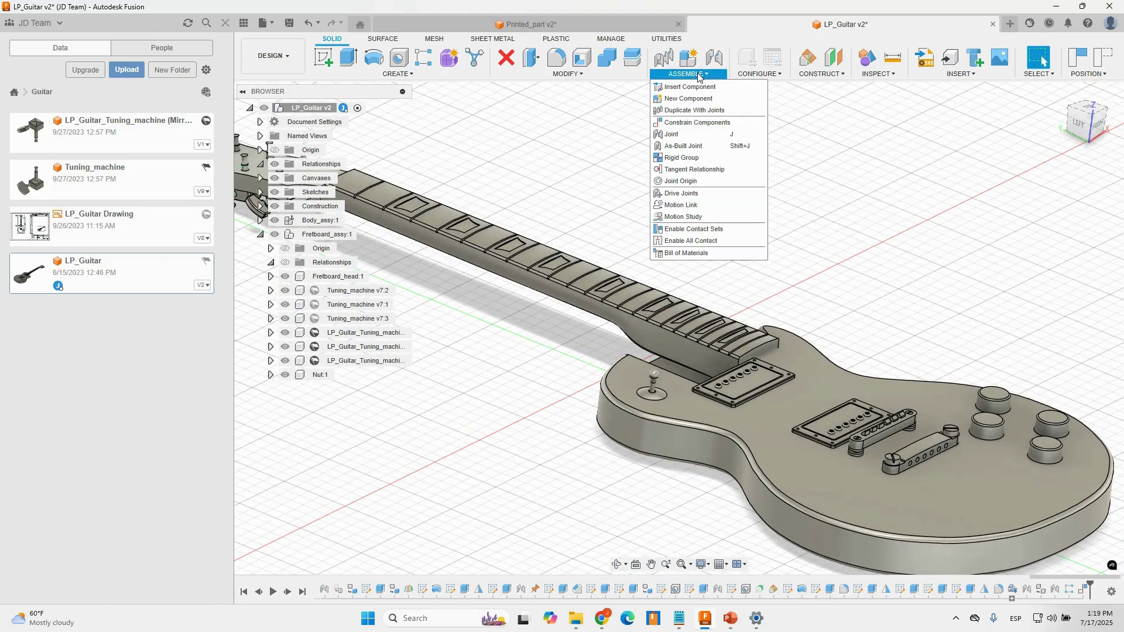
left_click(697, 122)
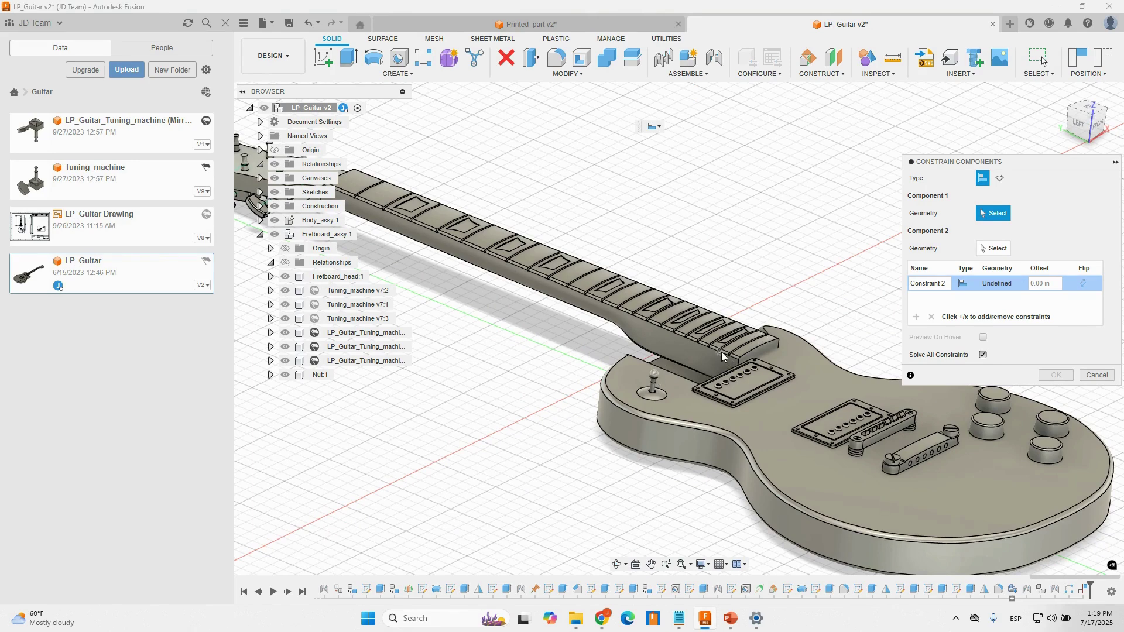
scroll(729, 355, "up", 3)
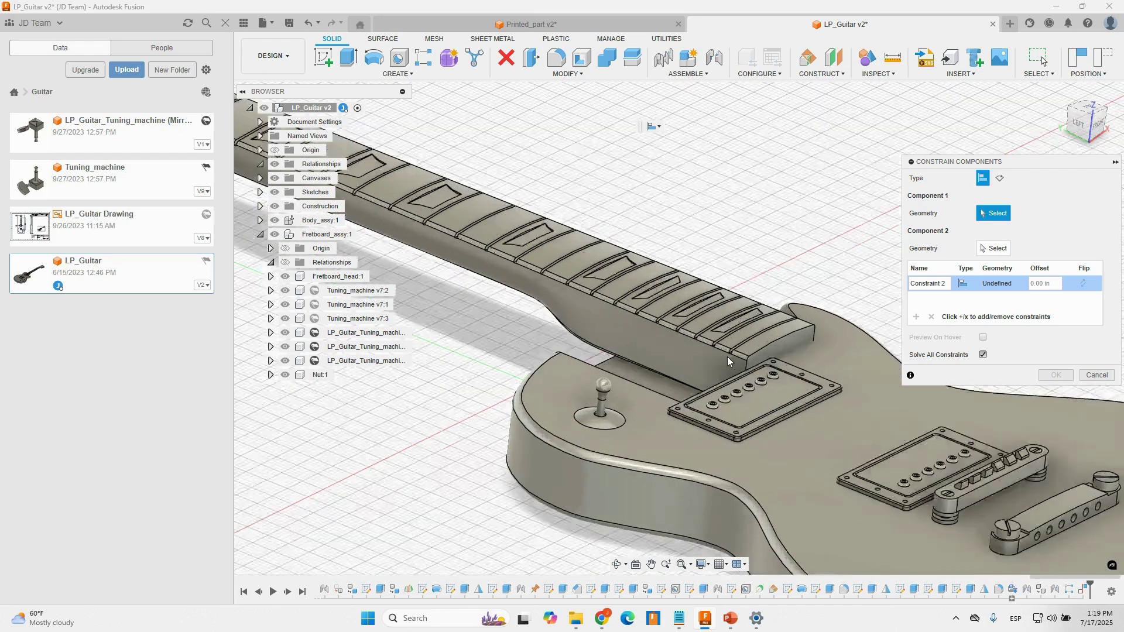
scroll(729, 356, "up", 5)
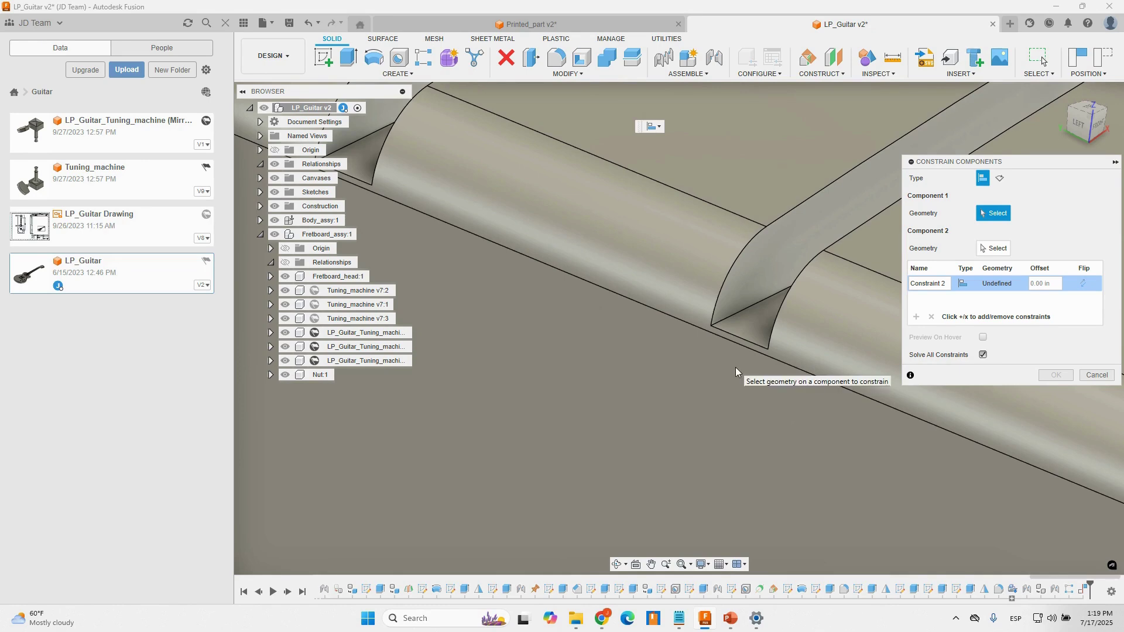
scroll(729, 381, "down", 4)
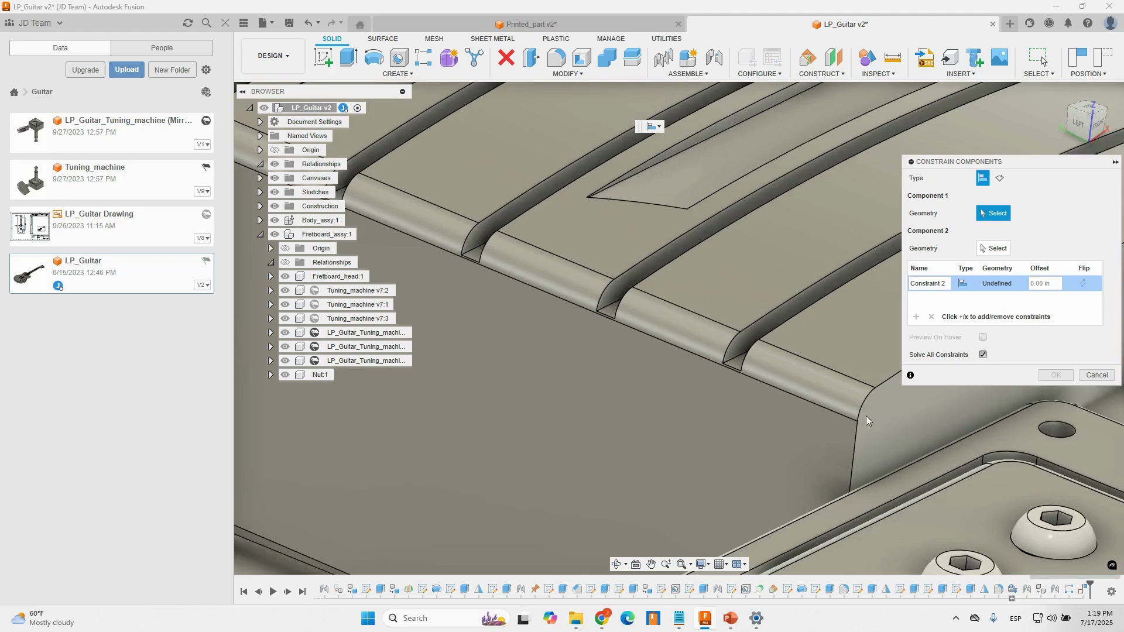
left_click(859, 424)
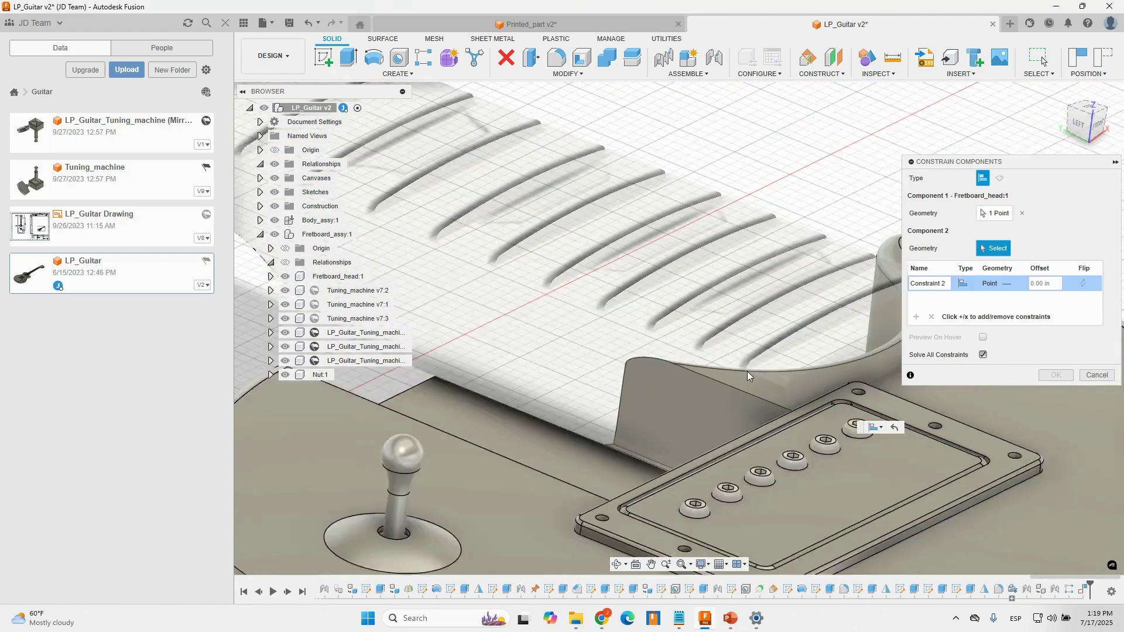
middle_click_drag(742, 290, 502, 269, "shift")
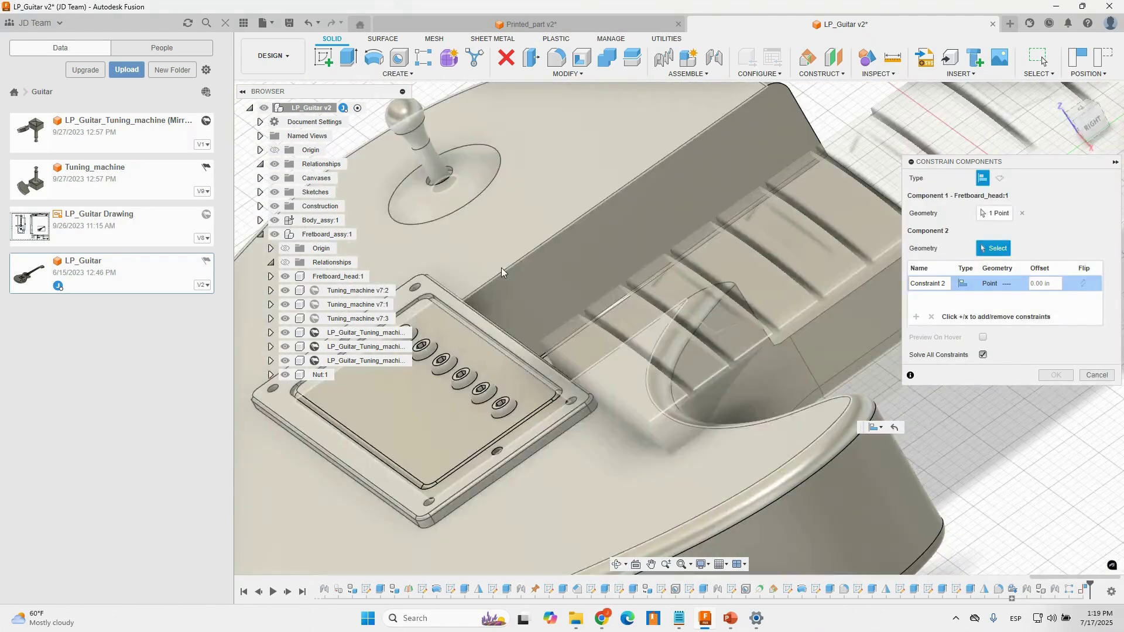
key("Escape")
- Move the fretboard clear of the body and constrain its lower end edge to the neck pocket's edge with a 0.00 in offset
scroll(658, 310, "down", 10)
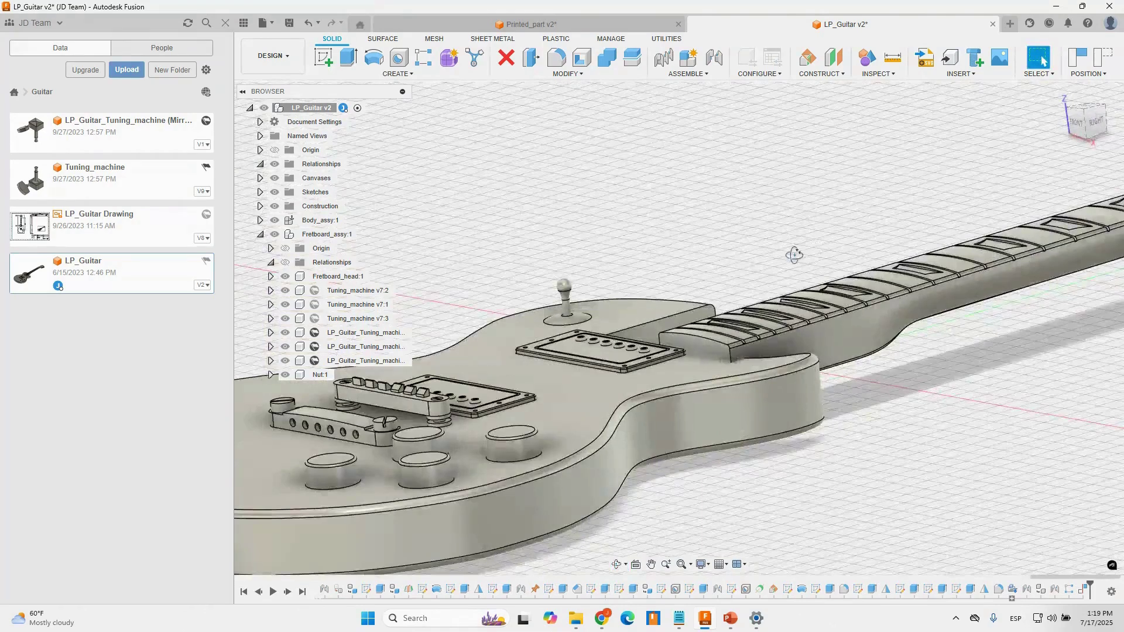
scroll(794, 255, "down", 6)
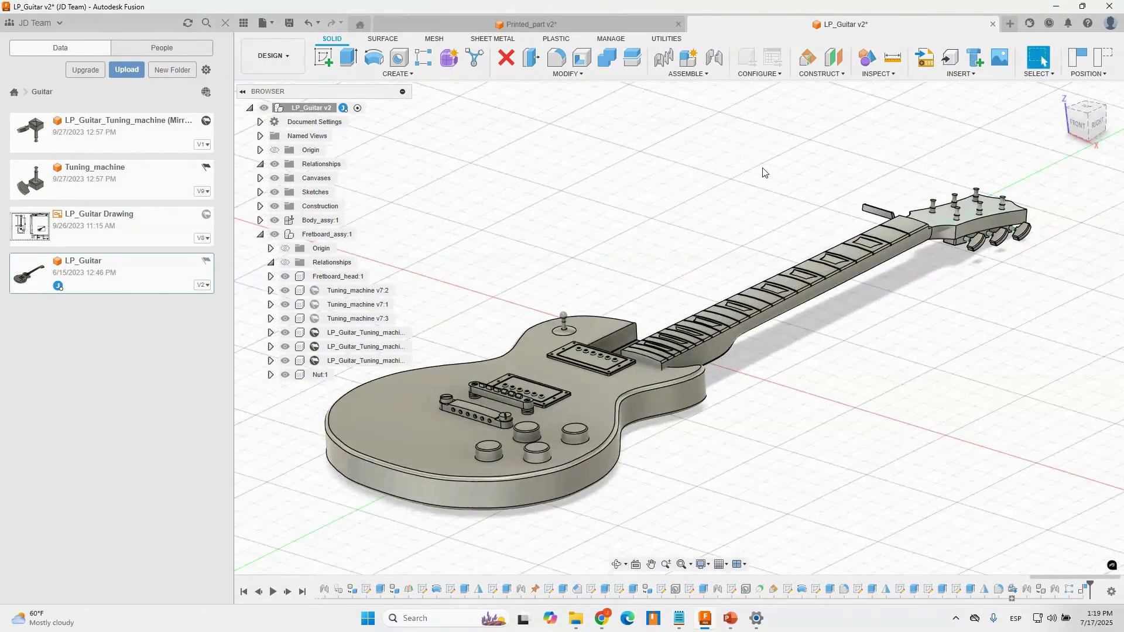
left_click_drag(728, 323, 700, 245)
middle_click_drag(768, 344, 714, 246, "shift")
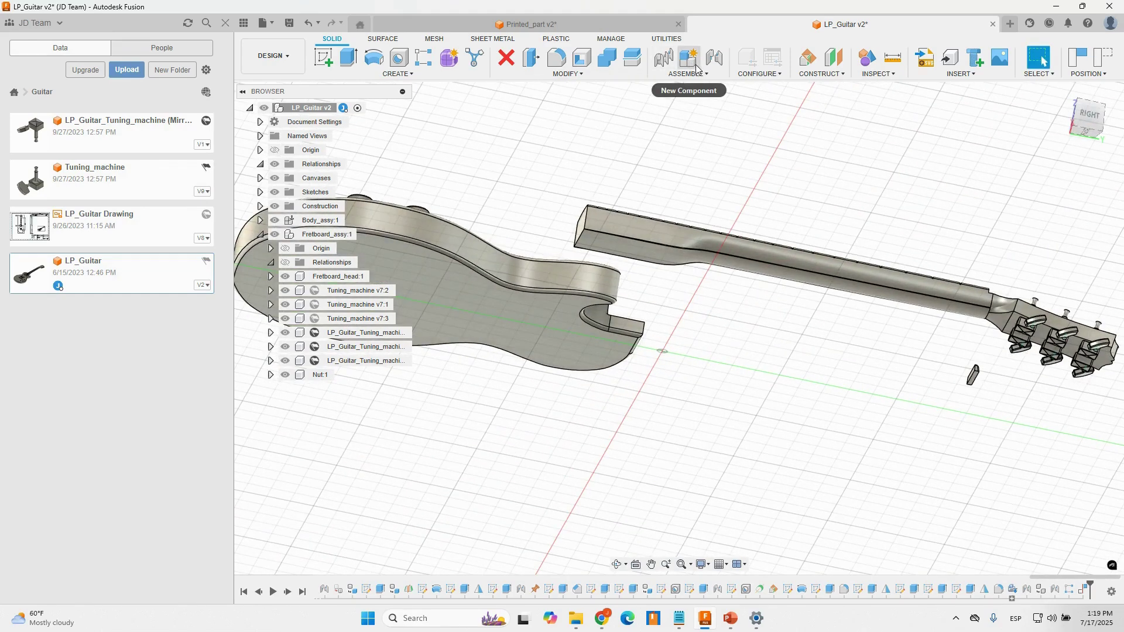
left_click(697, 73)
left_click(691, 120)
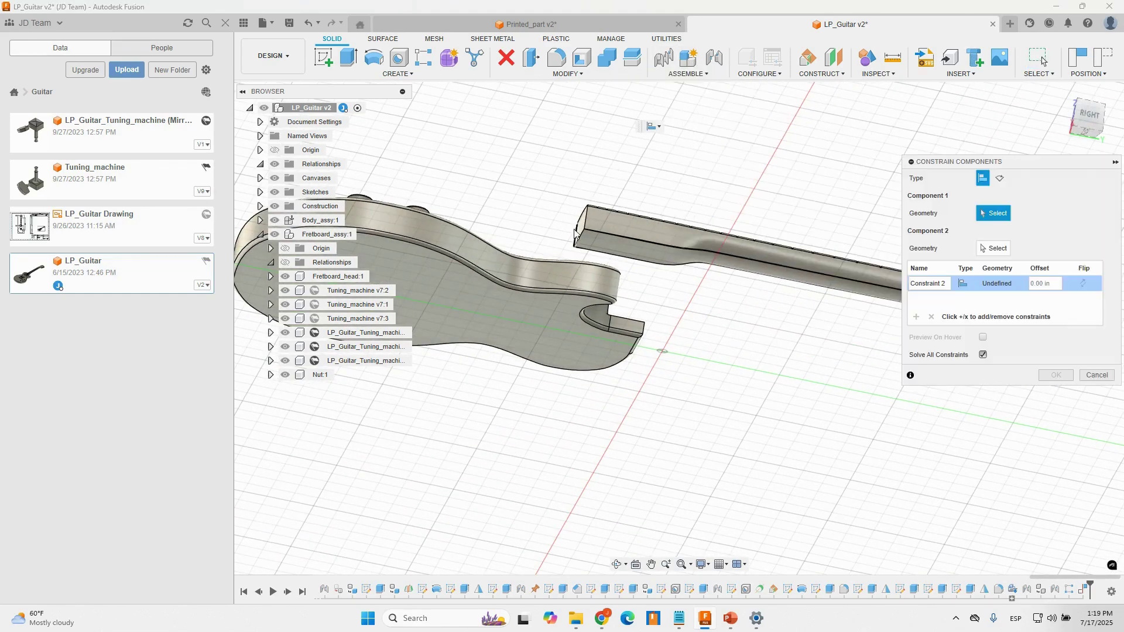
left_click(585, 241)
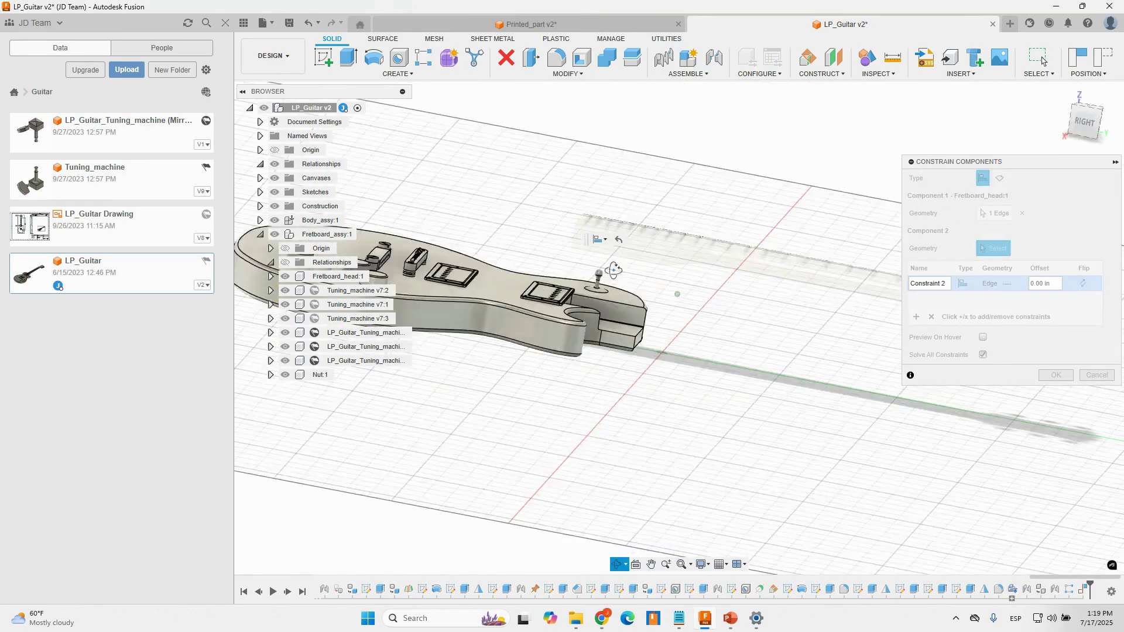
left_click(607, 296)
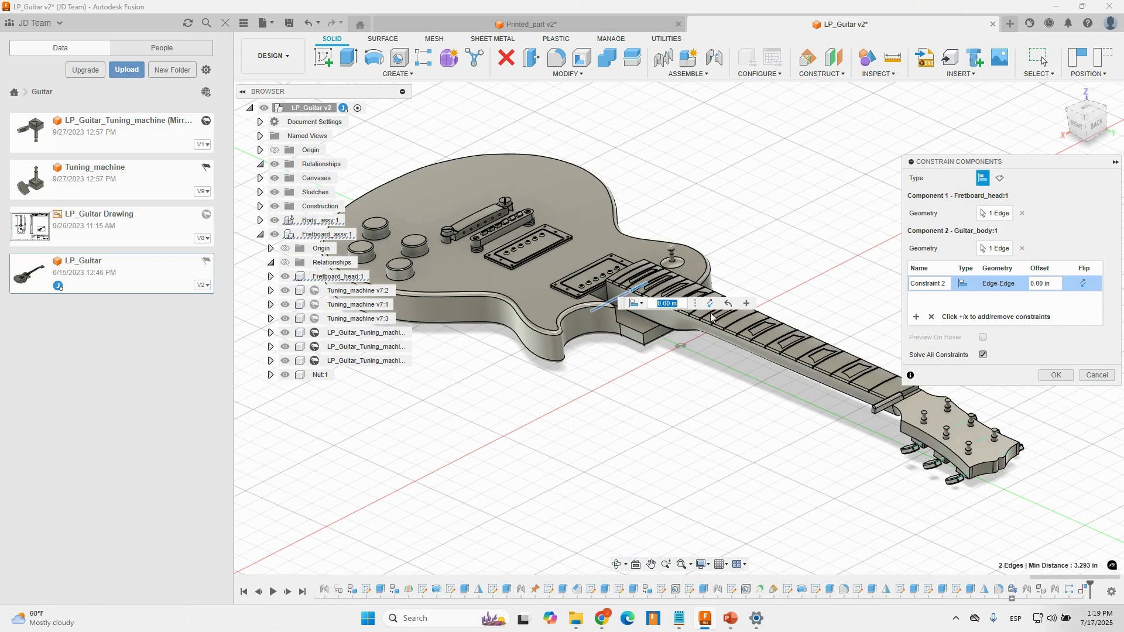
left_click(1056, 375)
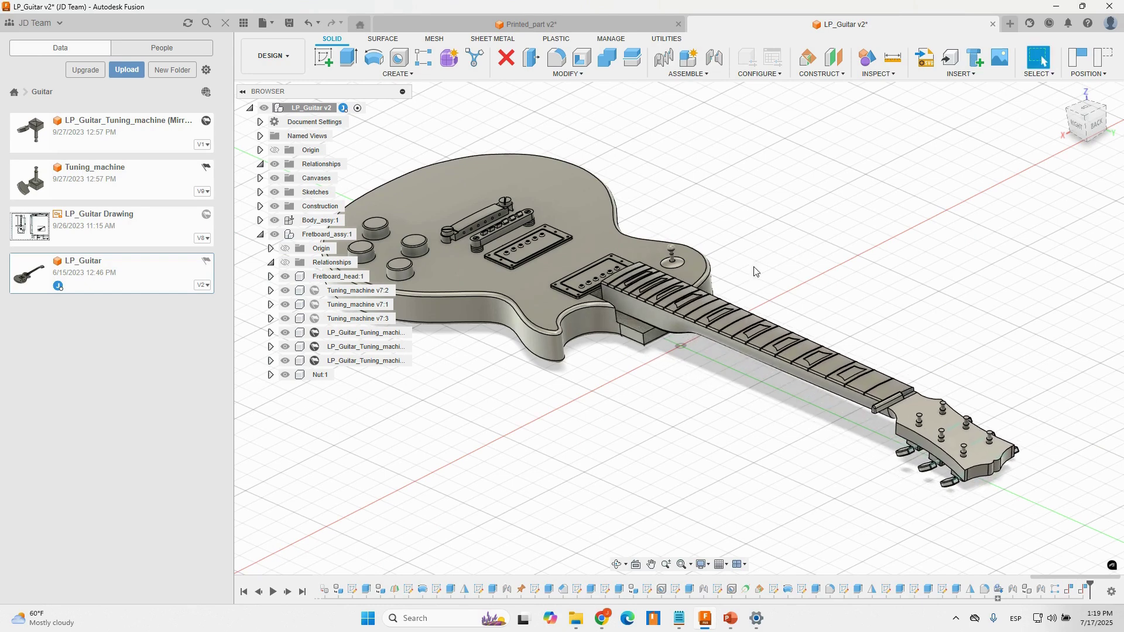
- With Constrain Components, constrain the fretboard's lower corner point to the matching corner of the guitar body's neck pocket
left_click(699, 70)
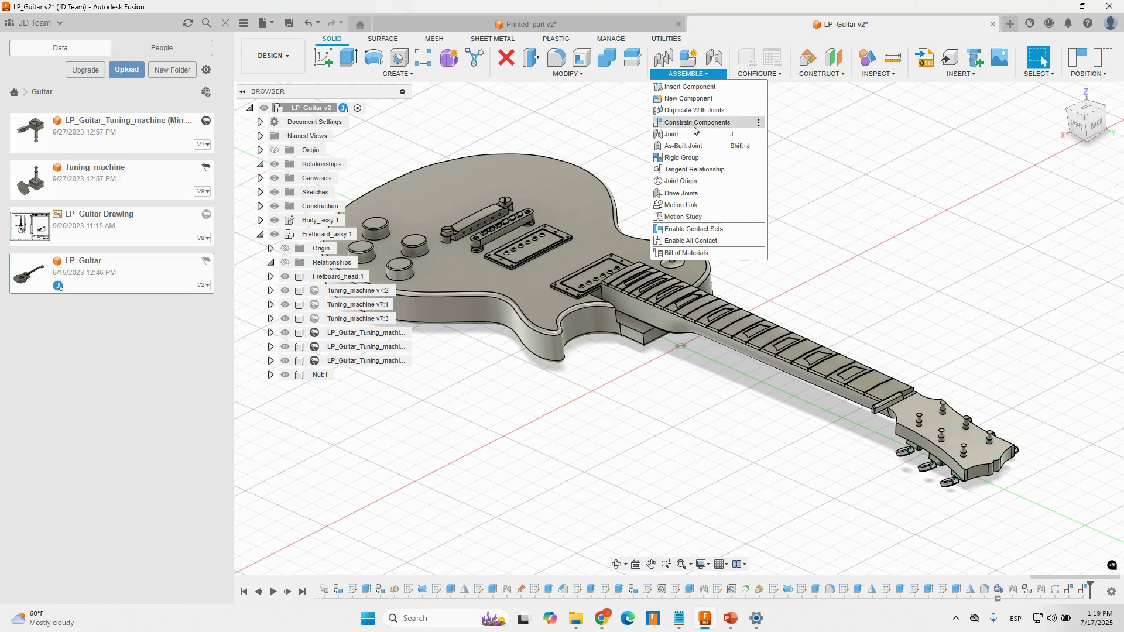
left_click(711, 120)
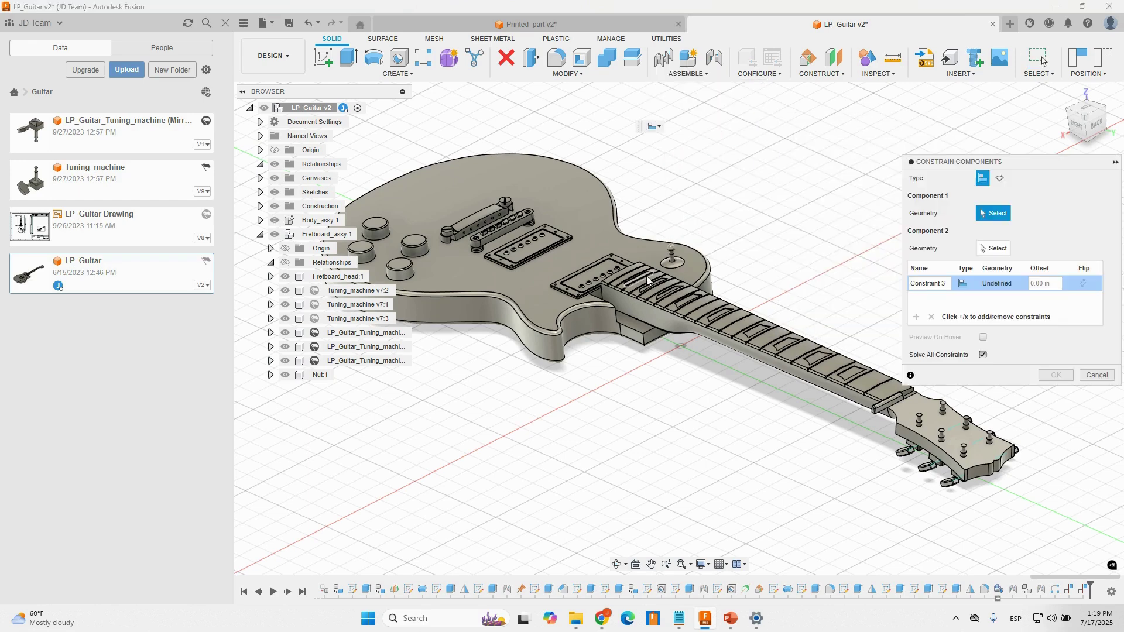
left_click(609, 305)
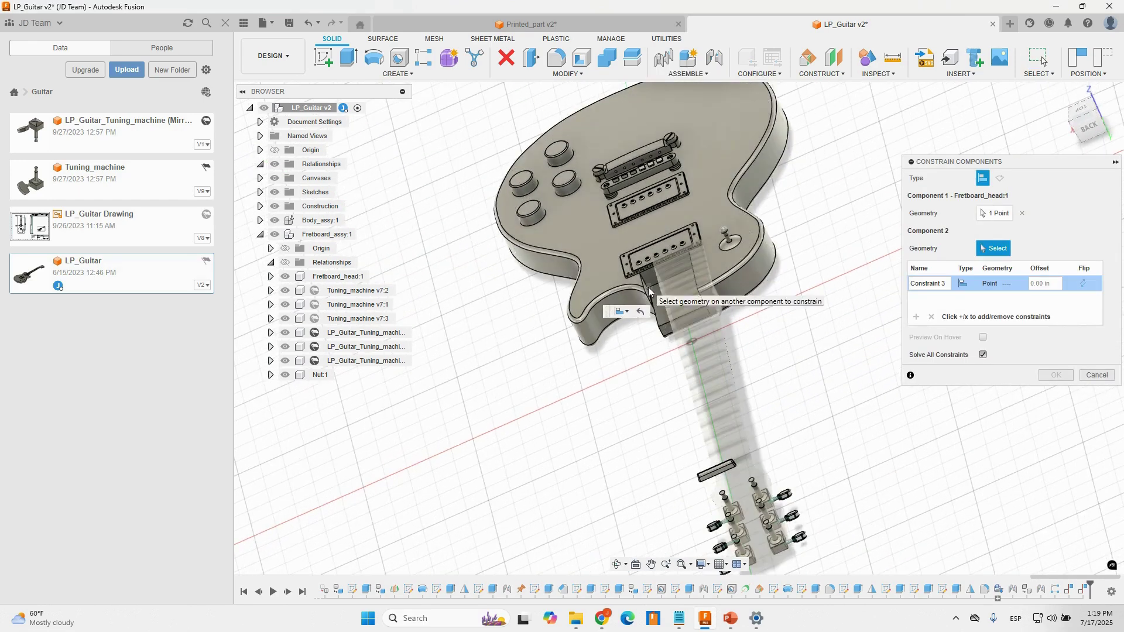
left_click(649, 292)
left_click(1055, 376)
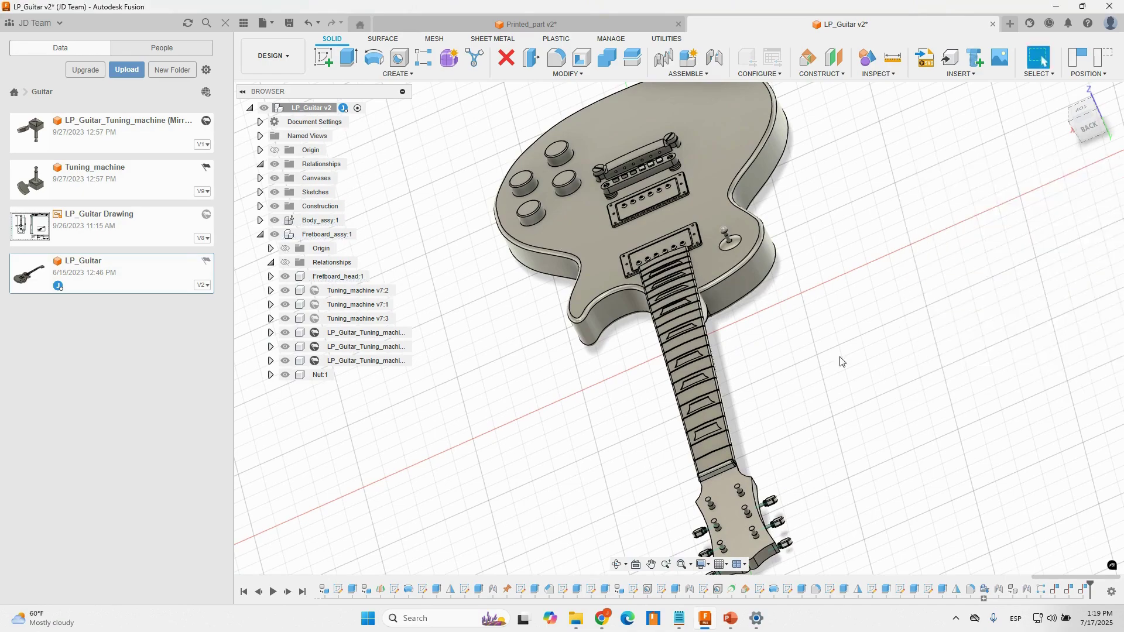
- Inspect the assembled guitar, show the July 2025 release slide in PowerPoint, and return to the guitar design in Fusion in its home view
middle_click_drag(996, 352, 851, 341, "shift")
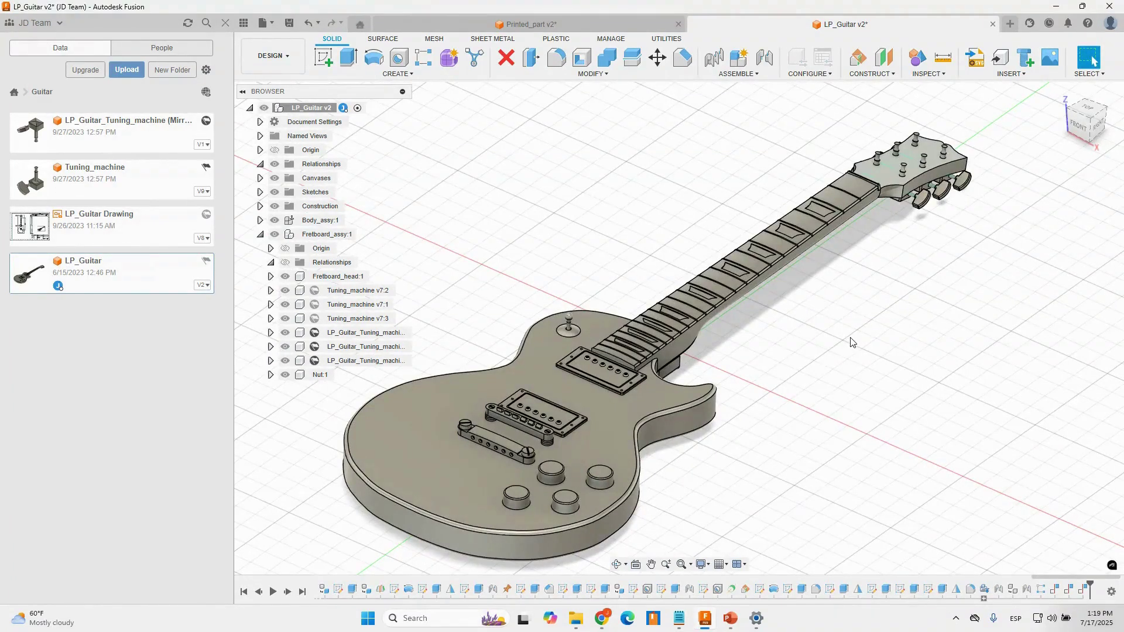
mouse_move(732, 626)
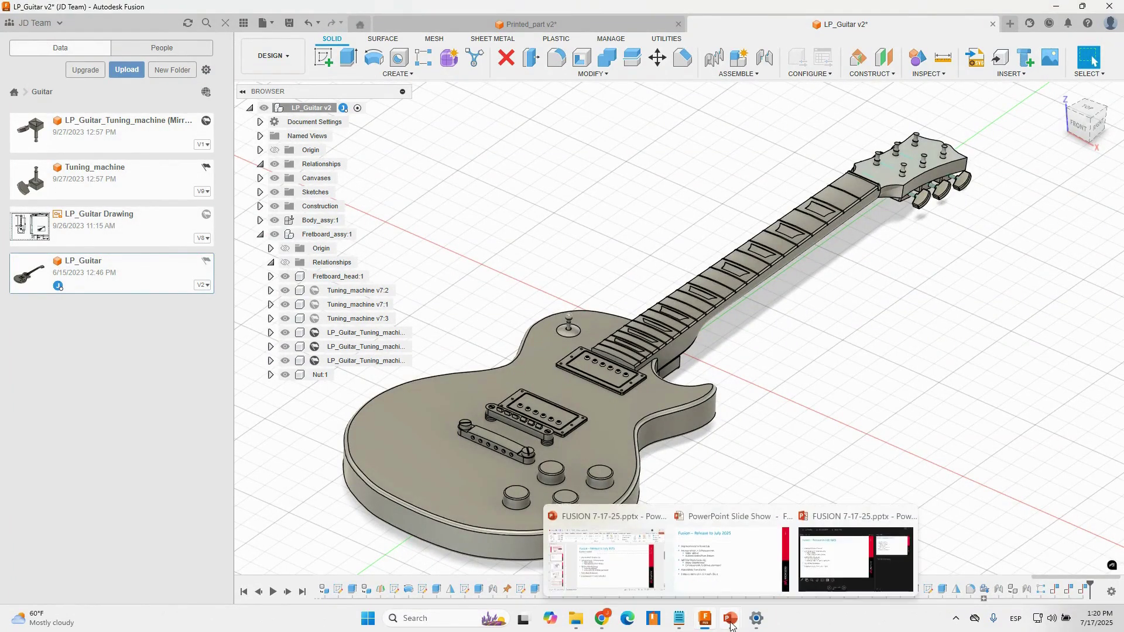
left_click(728, 588)
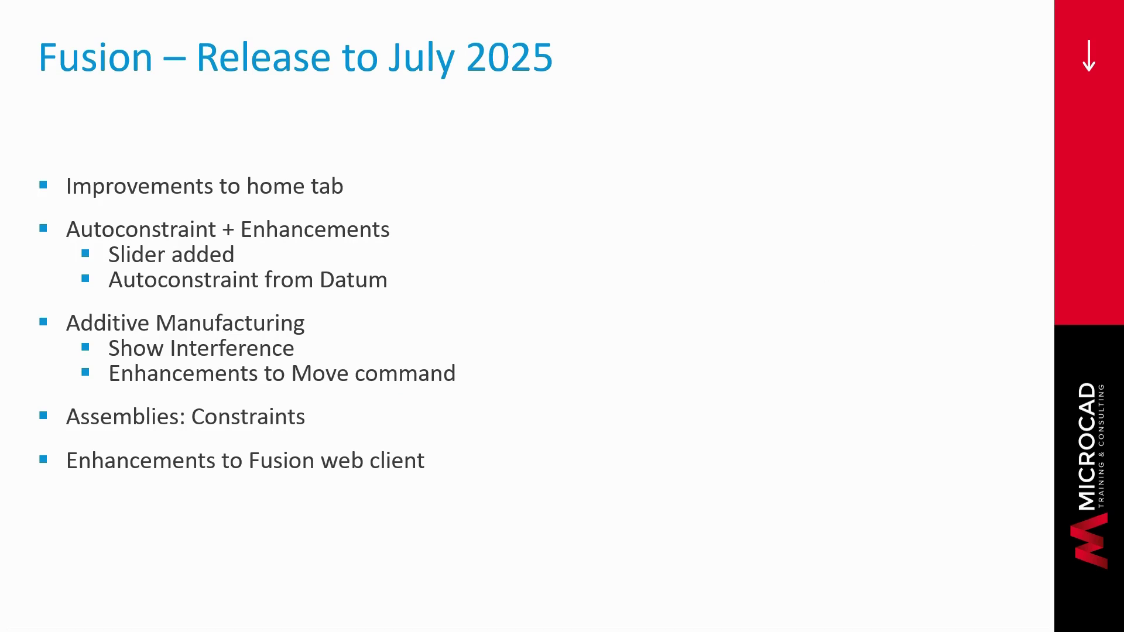
key("alt+Tab")
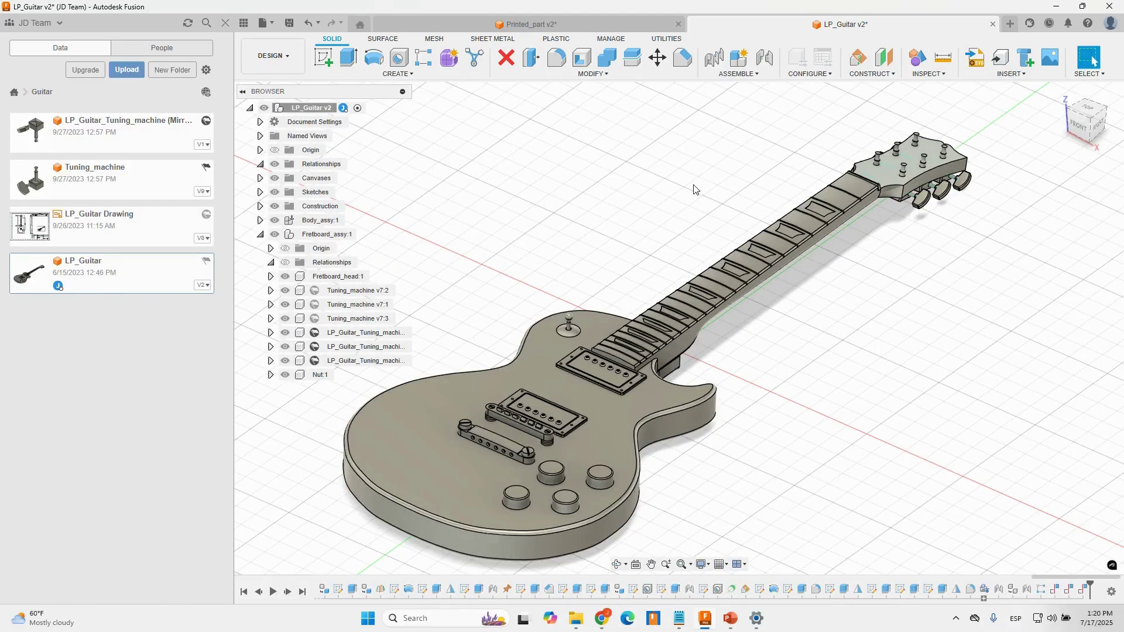
middle_click_drag(677, 173, 692, 214, "shift")
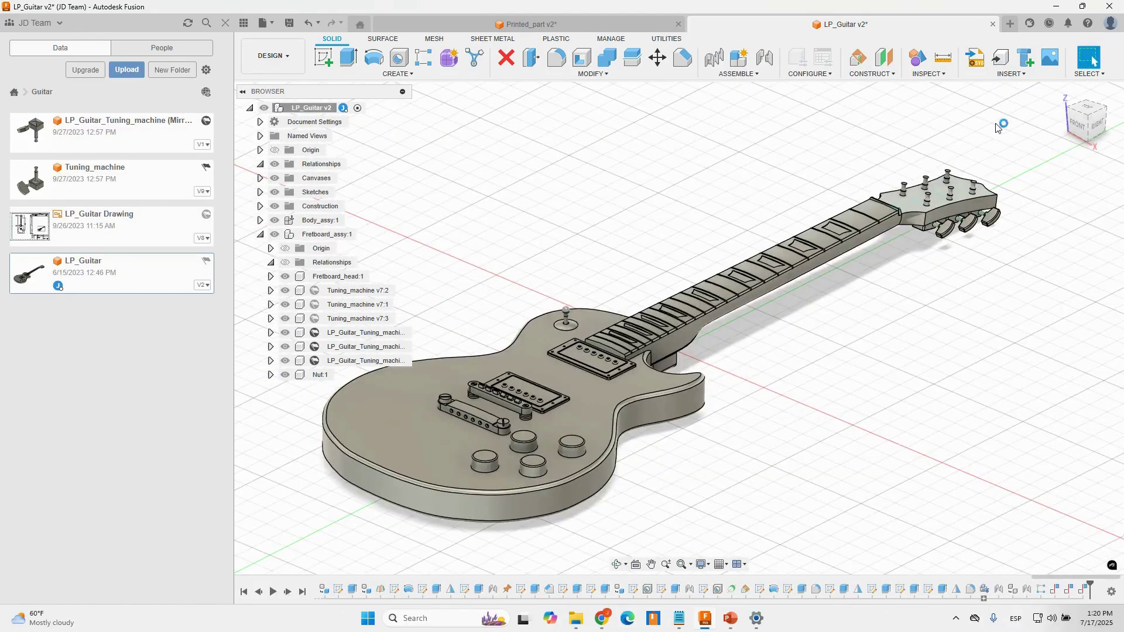
left_click(1059, 93)
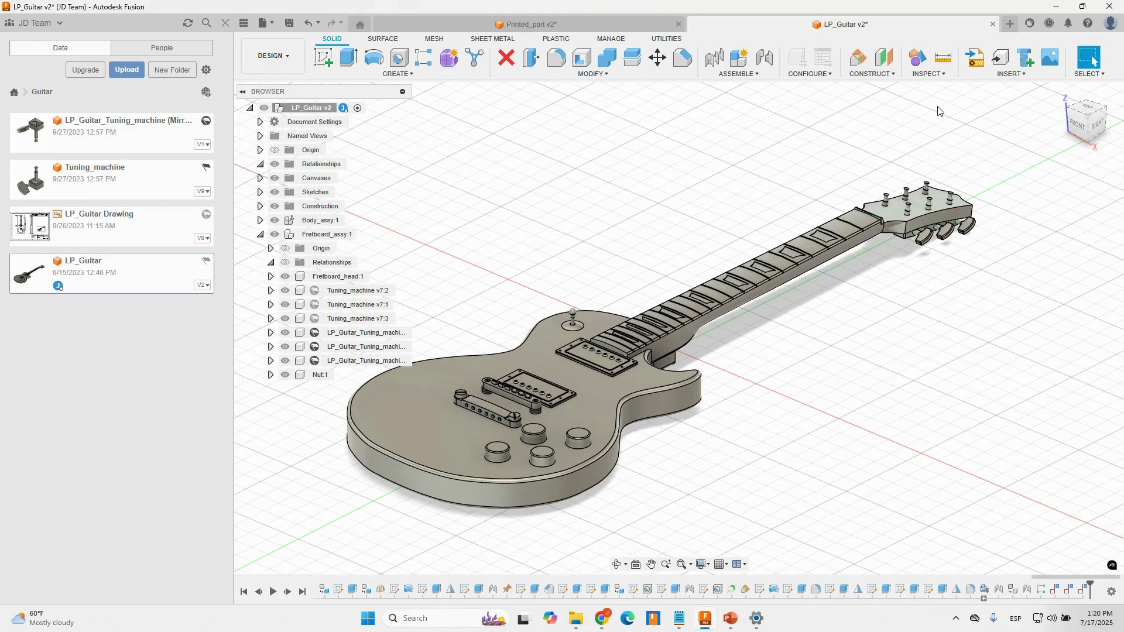
- Check the available team hubs, list all projects, and open the Guitar project in the Fusion web client
left_click(41, 23)
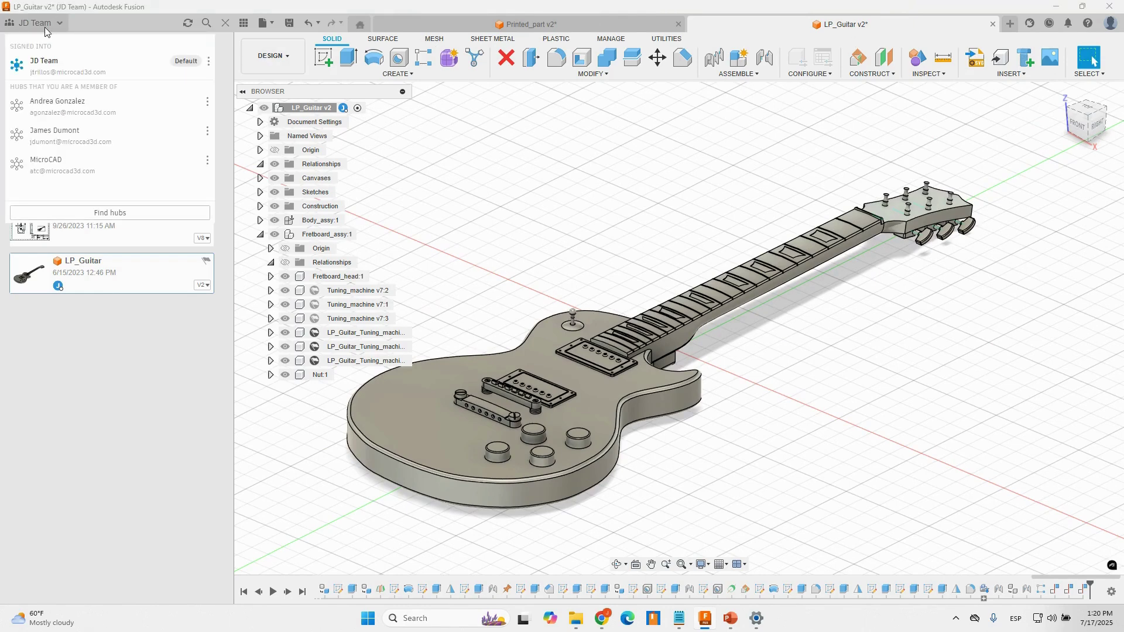
left_click(226, 48)
left_click(16, 94)
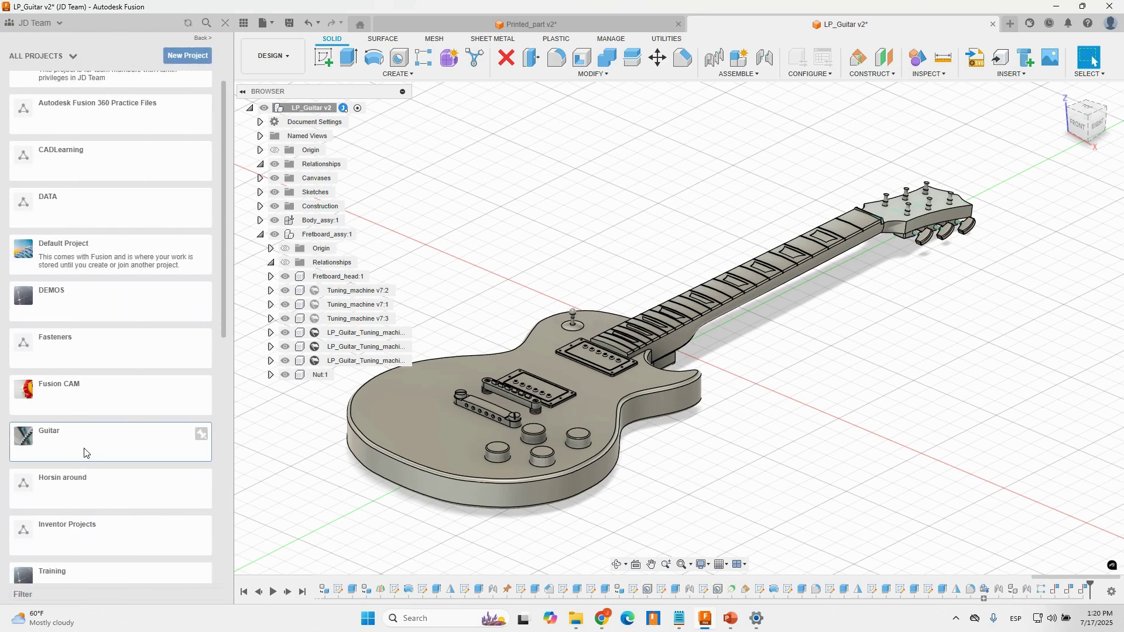
left_click(84, 452)
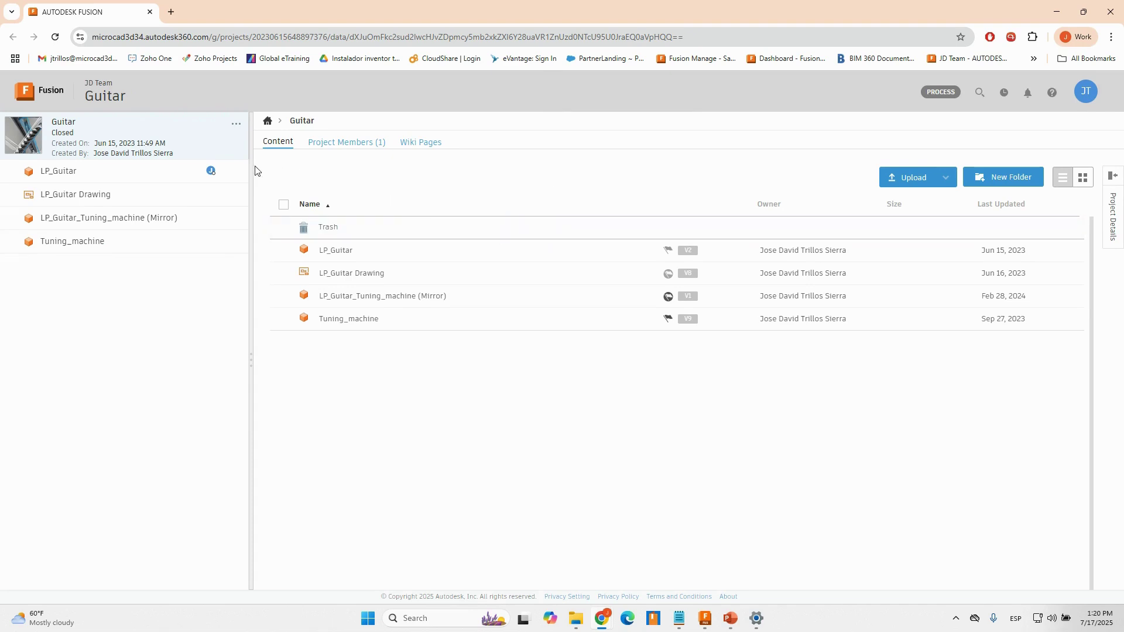
- Open LP_Guitar in the web client and go through its model view, components and overview pages
left_click(92, 175)
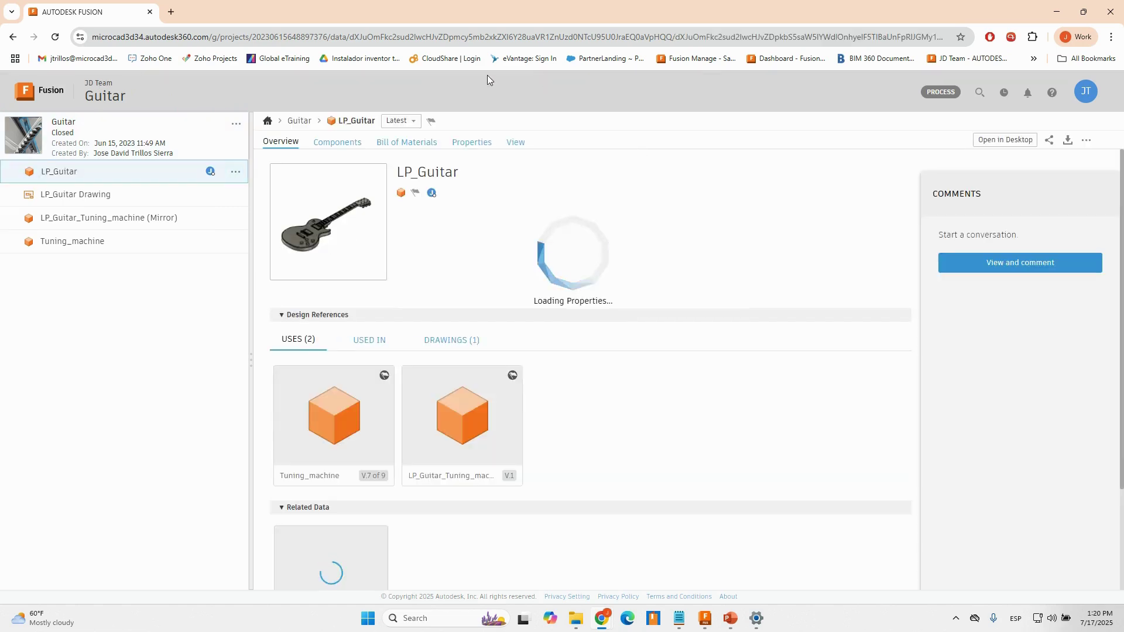
left_click(517, 144)
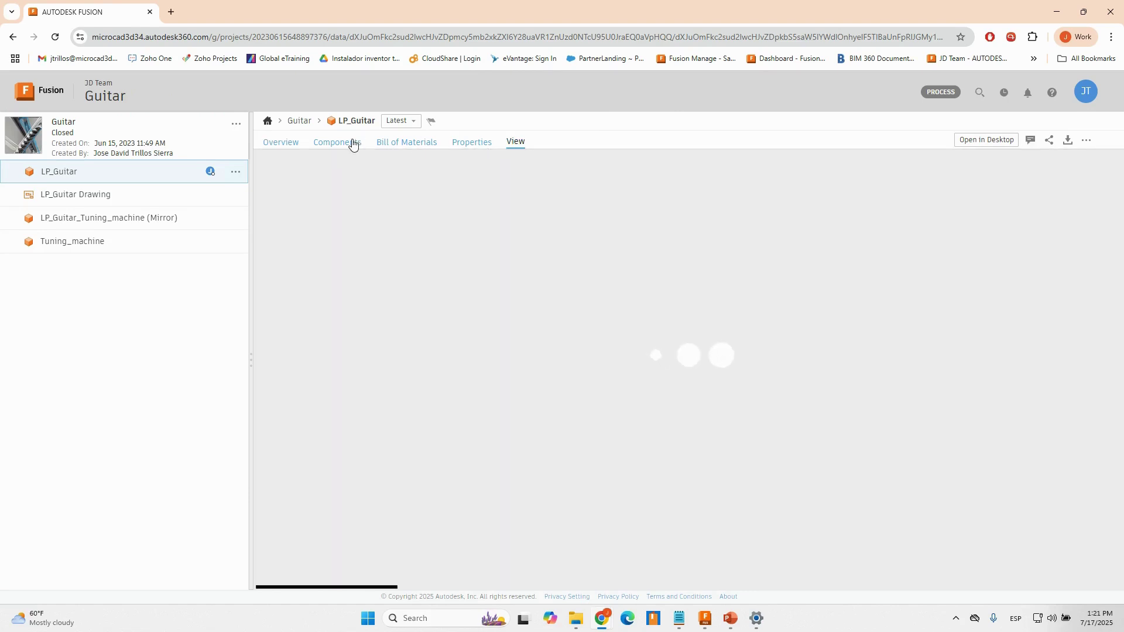
left_click(350, 143)
left_click(283, 145)
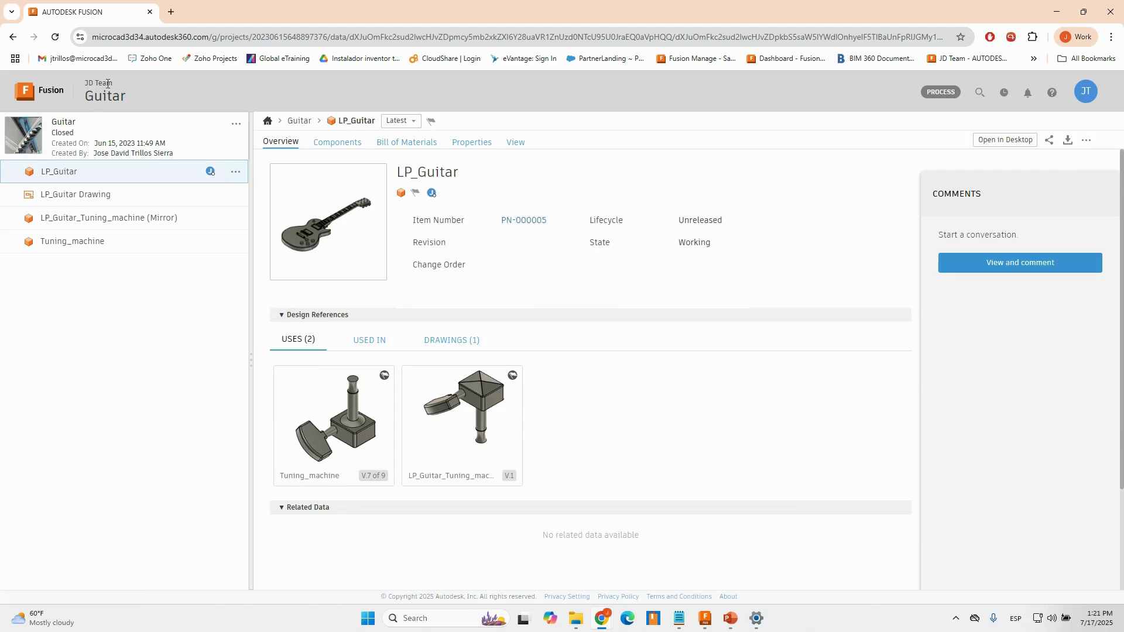
- Show the properties of LP_Guitar_Tuning_machine (Mirror) in the web client and switch back to the PowerPoint slide show
left_click(108, 220)
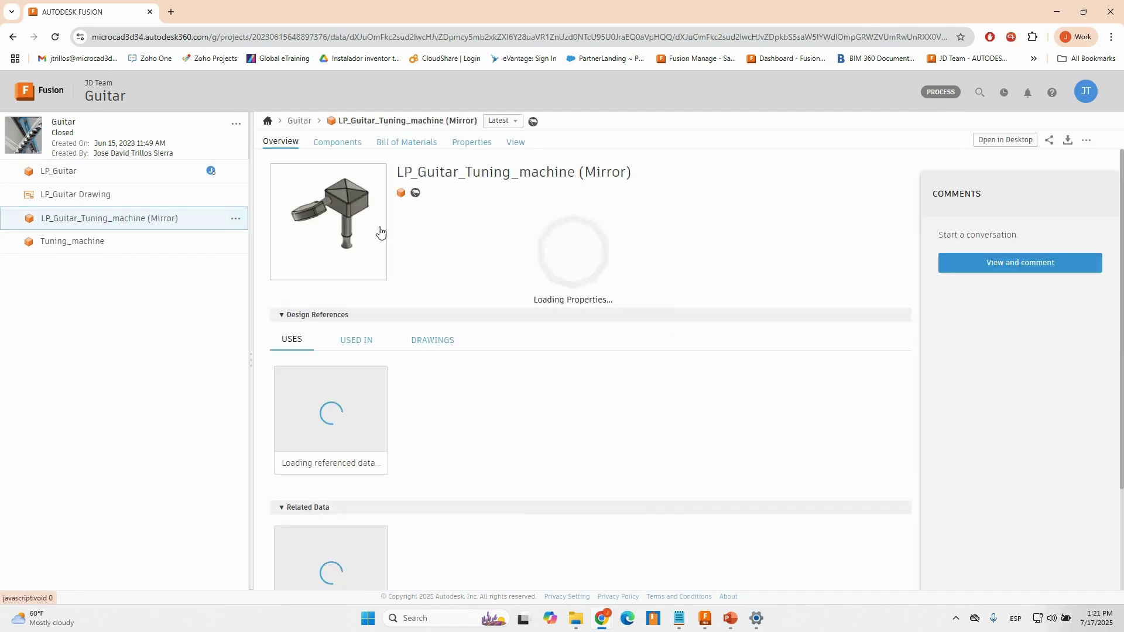
left_click(470, 143)
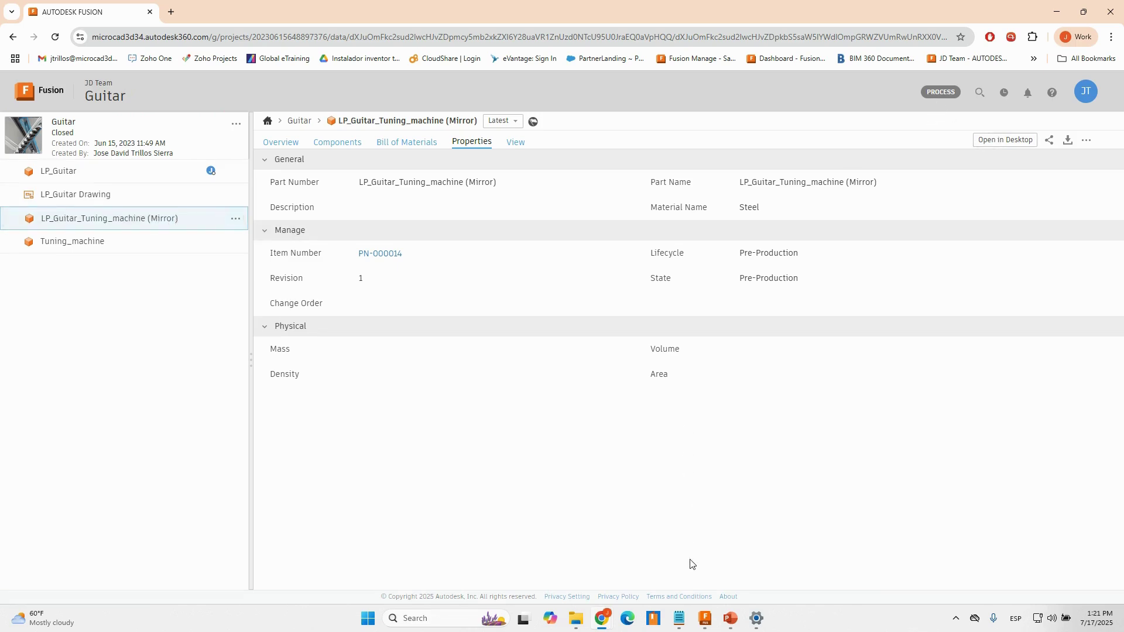
mouse_move(730, 619)
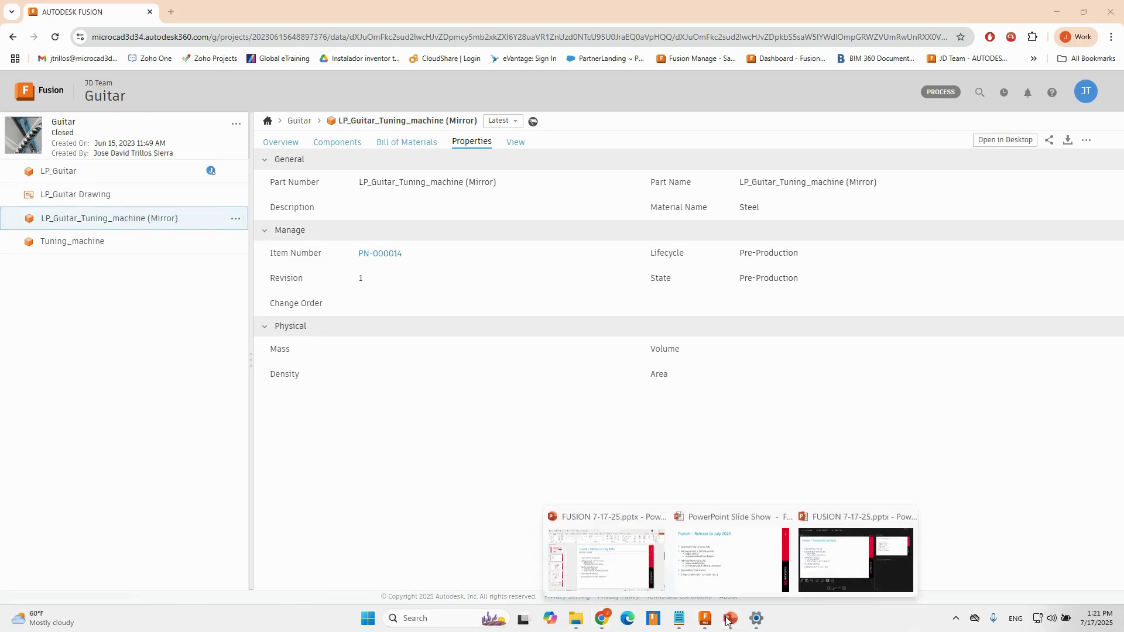
left_click(728, 586)
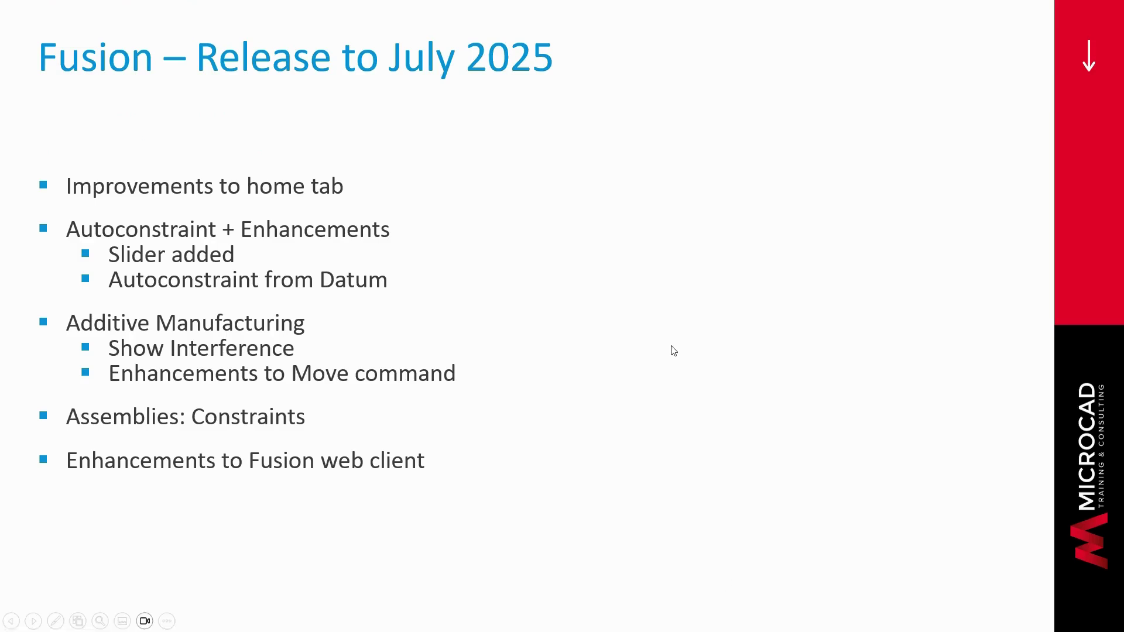